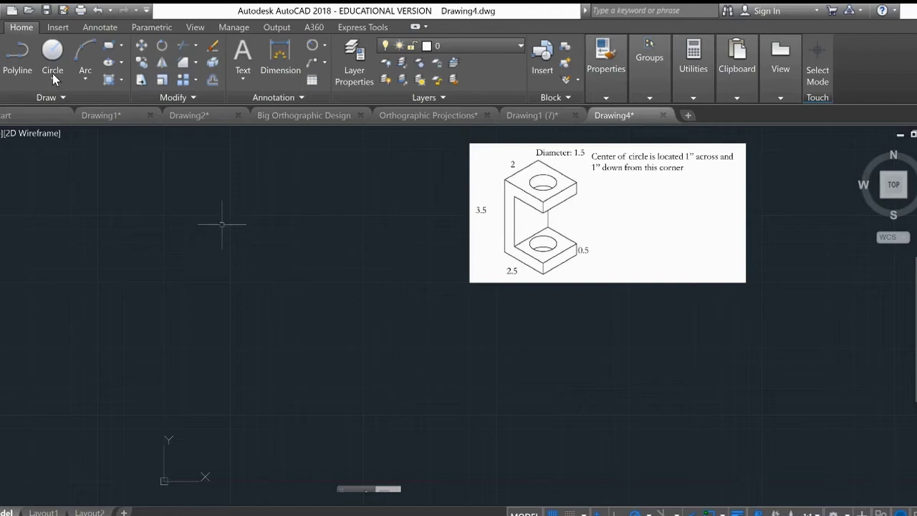
# Draw a vertical line from the origin 0,0 going 3.5 up for the front view's outer left edge.
pyautogui.click(17, 61)
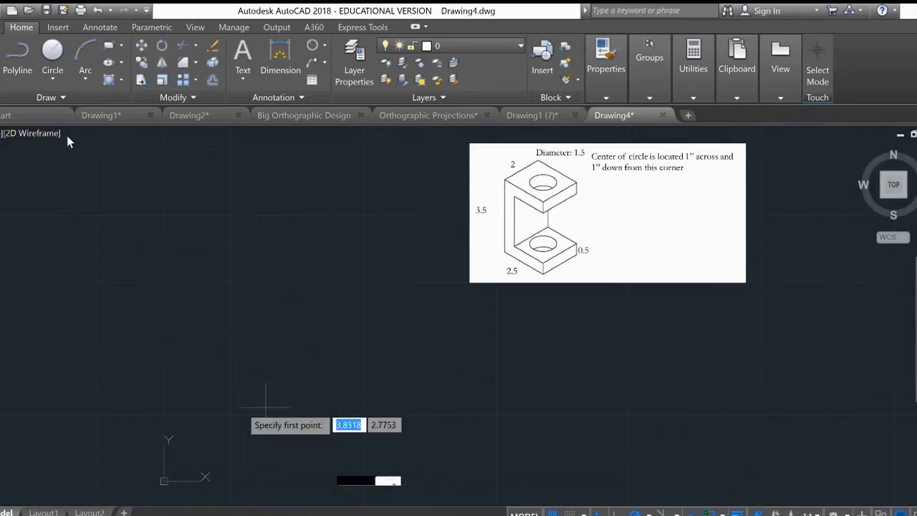
pyautogui.write('0')
pyautogui.press('Tab')
pyautogui.write('0')
pyautogui.press('Return')
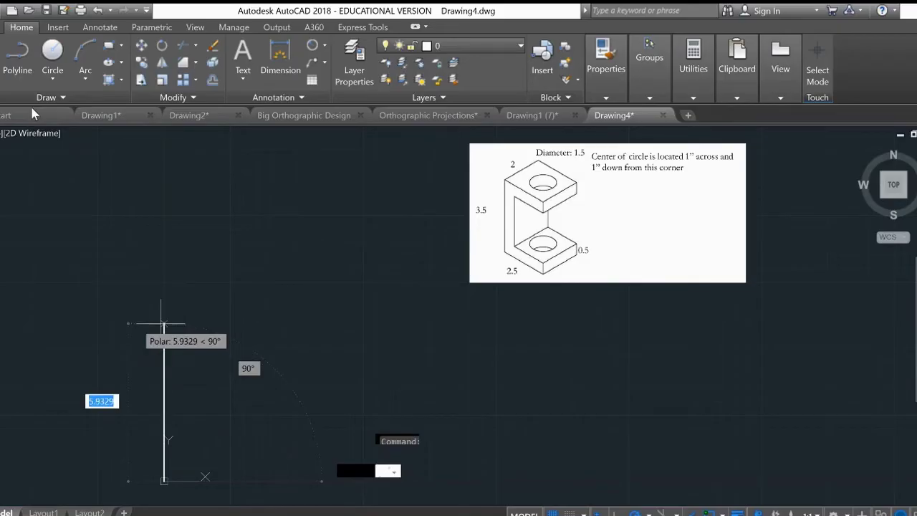
pyautogui.write('3.')
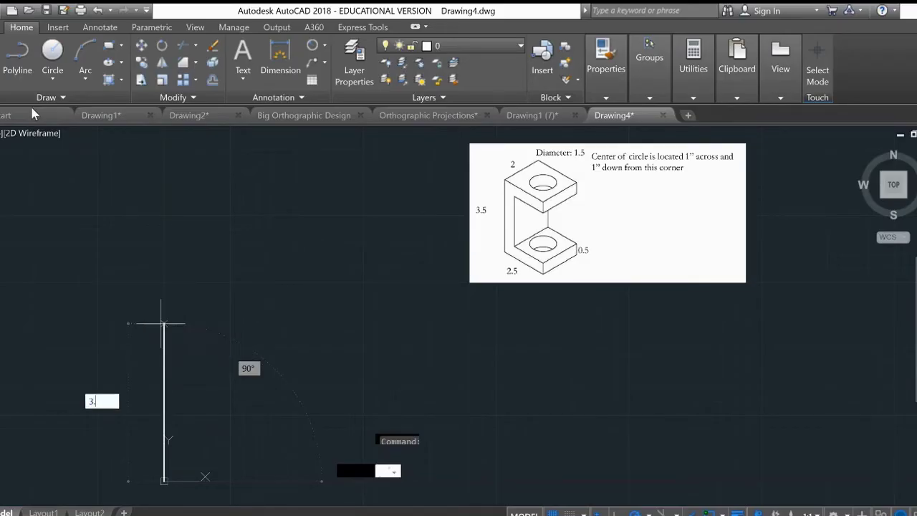
pyautogui.write('5')
pyautogui.press('Return')
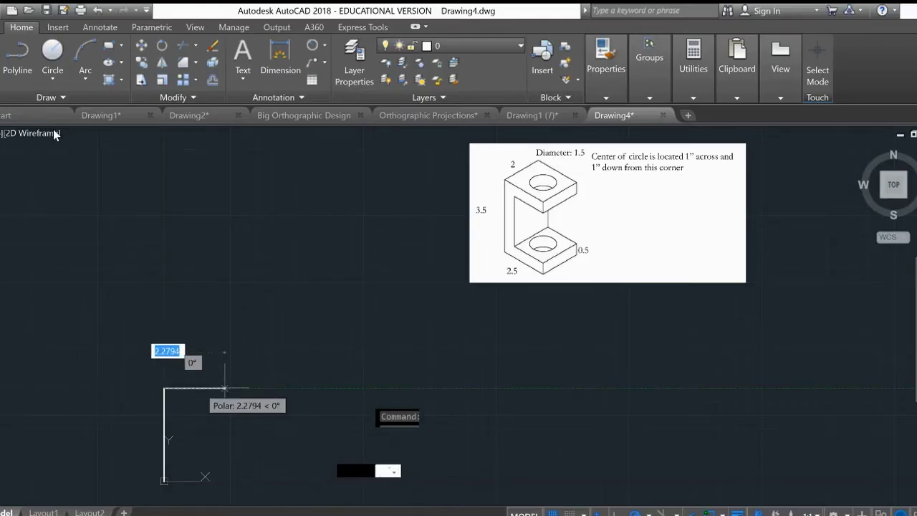
# Continue the outline 2.5 to the right and 0.5 down for the upper arm, and end the line.
pyautogui.write('2.5')
pyautogui.press('Return')
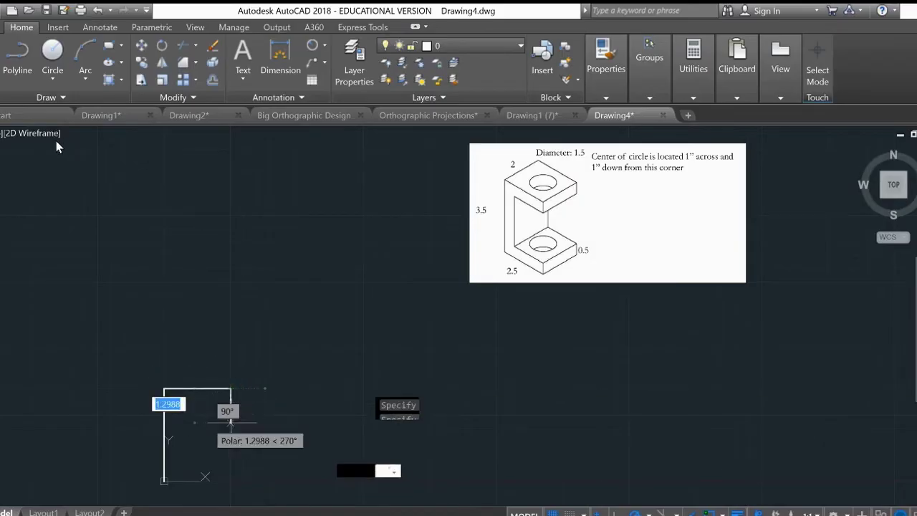
pyautogui.write('.5')
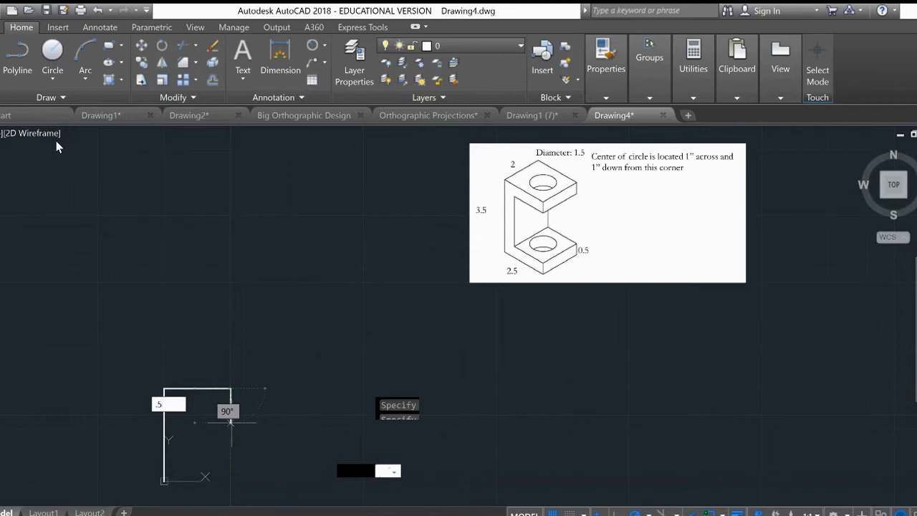
pyautogui.press('Return')
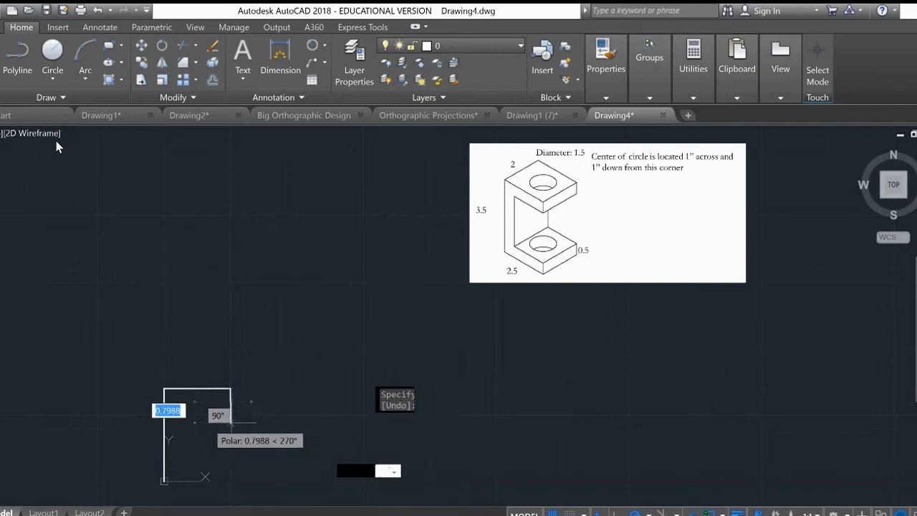
pyautogui.press('Return')
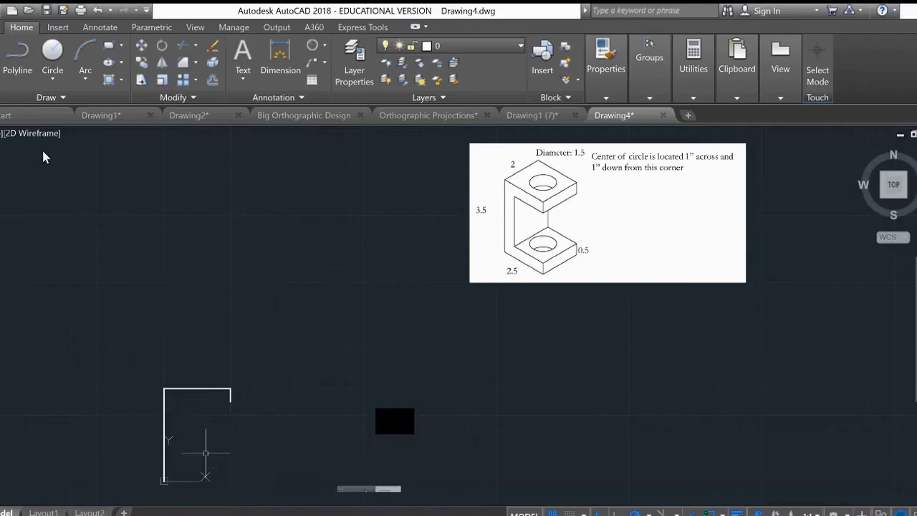
# Draw the lower arm from the origin with lines 2.5 right, 0.5 up and 2 back to the left.
pyautogui.press('Return')
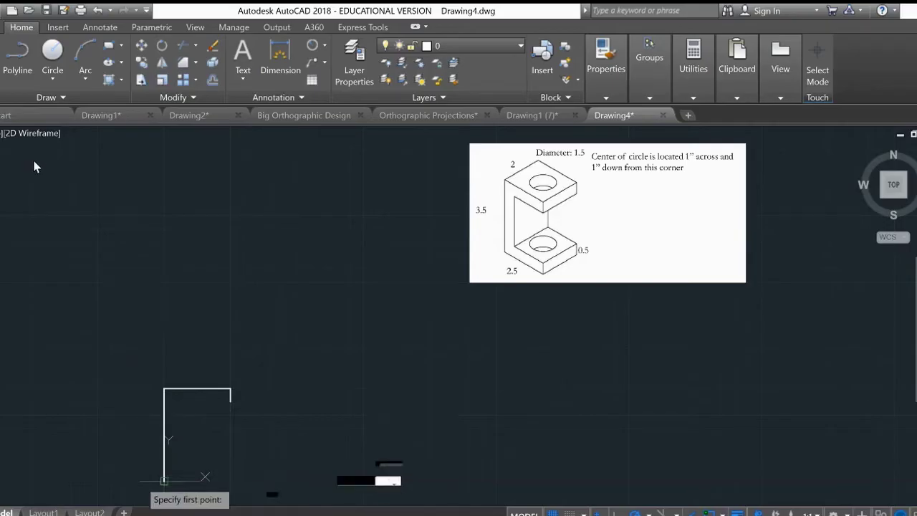
pyautogui.click(164, 481)
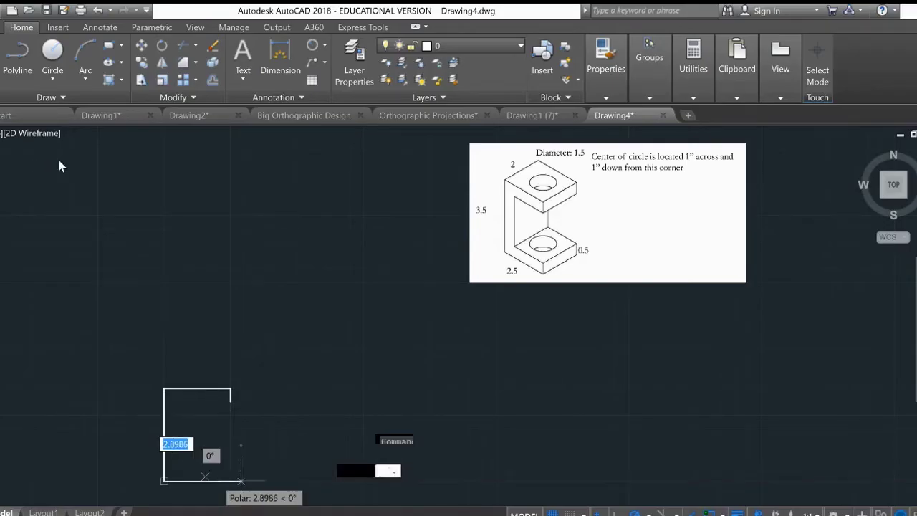
pyautogui.write('2.5')
pyautogui.press('Return')
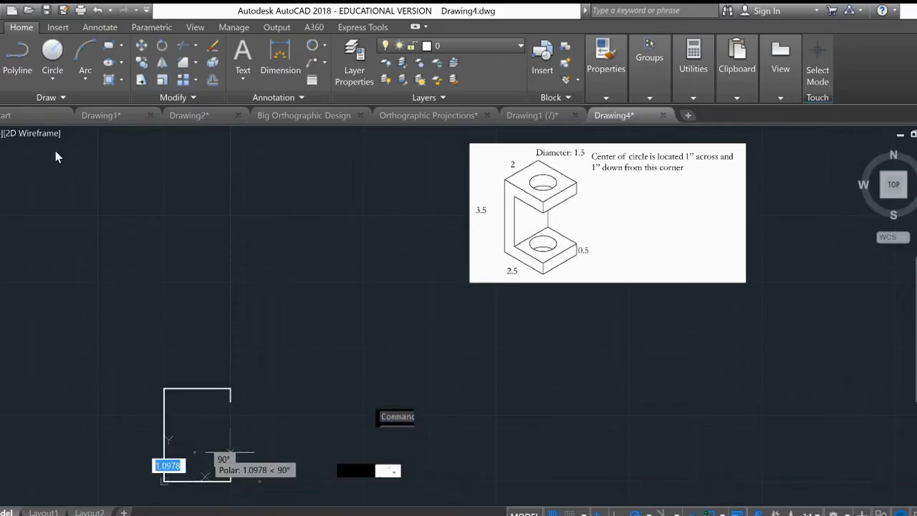
pyautogui.write('.5')
pyautogui.press('Return')
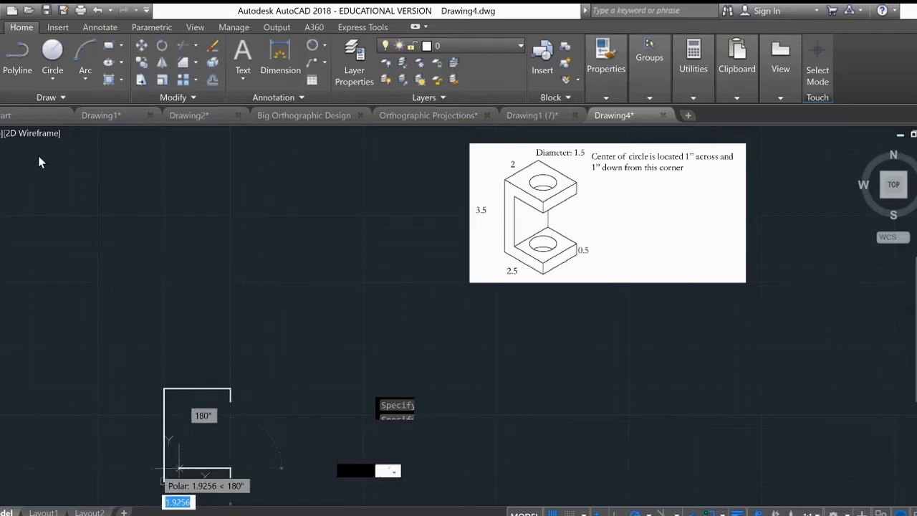
pyautogui.write('2')
pyautogui.press('Return')
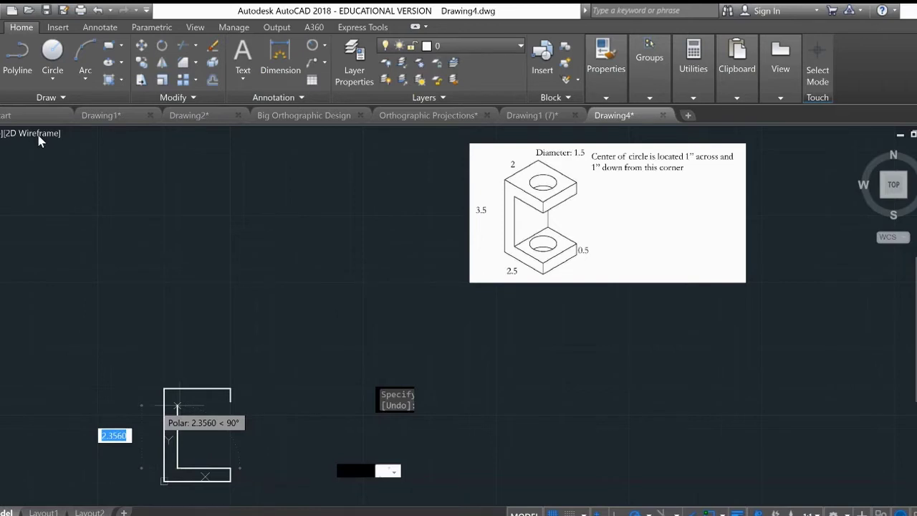
pyautogui.press('Escape')
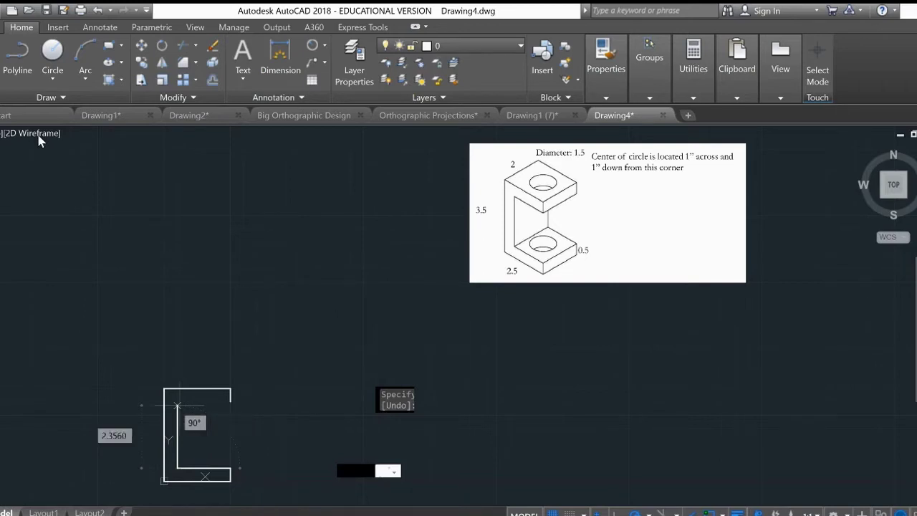
# Close the C-shaped profile from the upper arm's open end with a line 2 left and one down to the lower arm's inner endpoint.
pyautogui.press('Return')
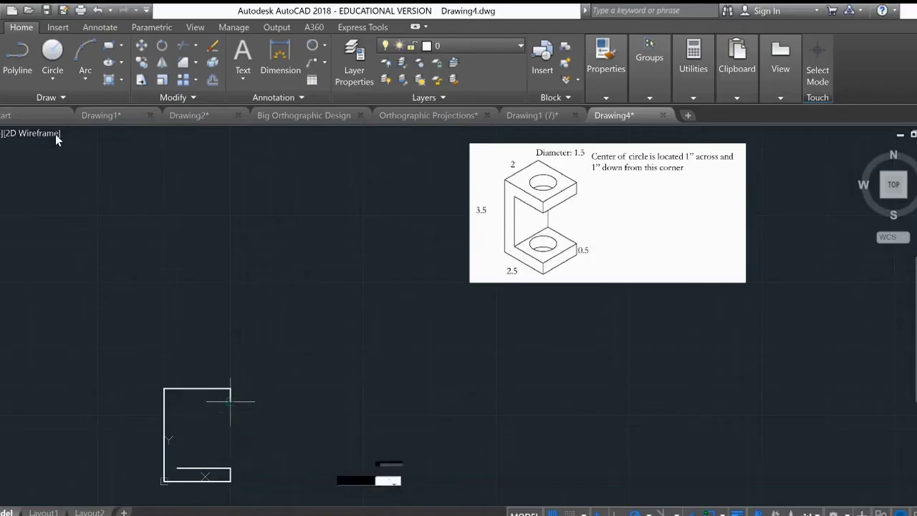
pyautogui.click(231, 401)
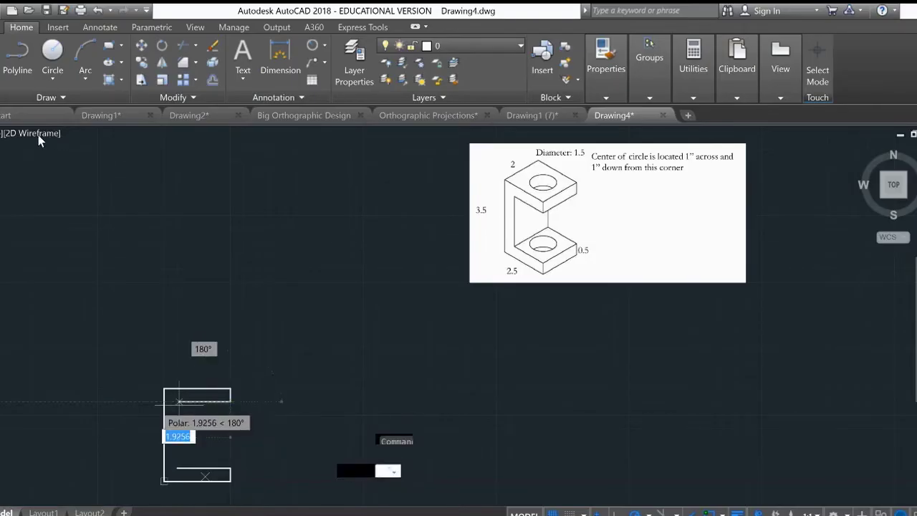
pyautogui.write('2')
pyautogui.press('Return')
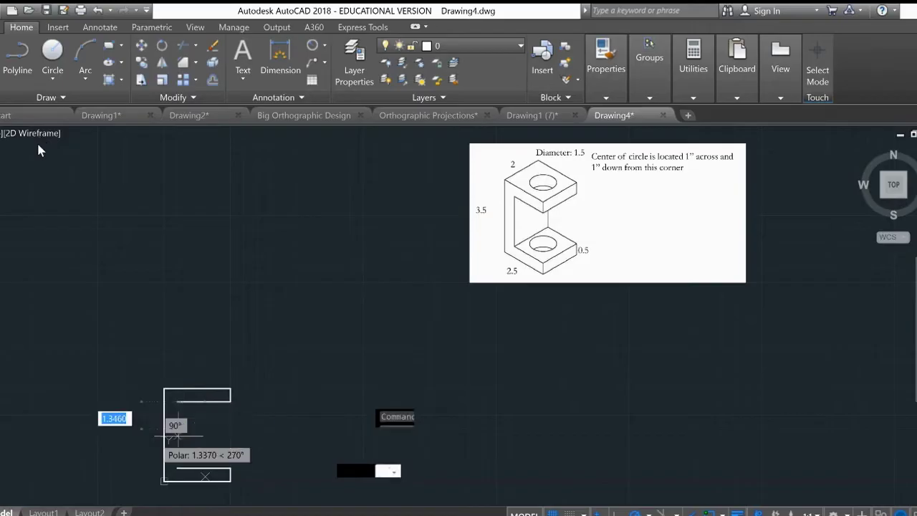
pyautogui.click(177, 468)
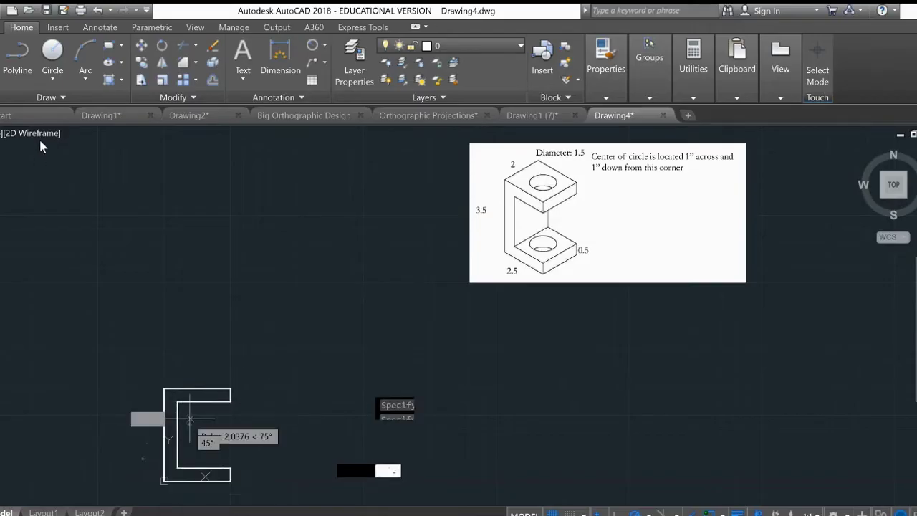
pyautogui.press('Return')
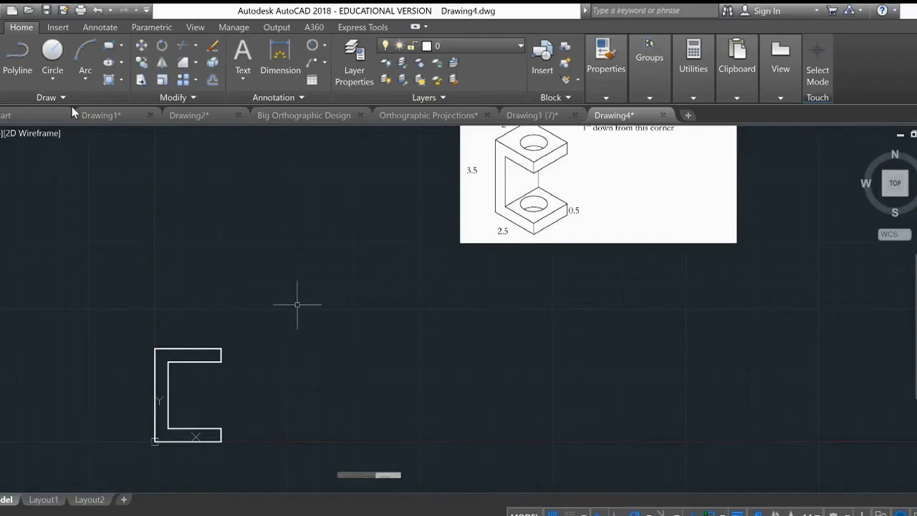
# Move the isometric reference picture down and to the left, nearer the C-shaped view.
pyautogui.rightClick(421, 292)
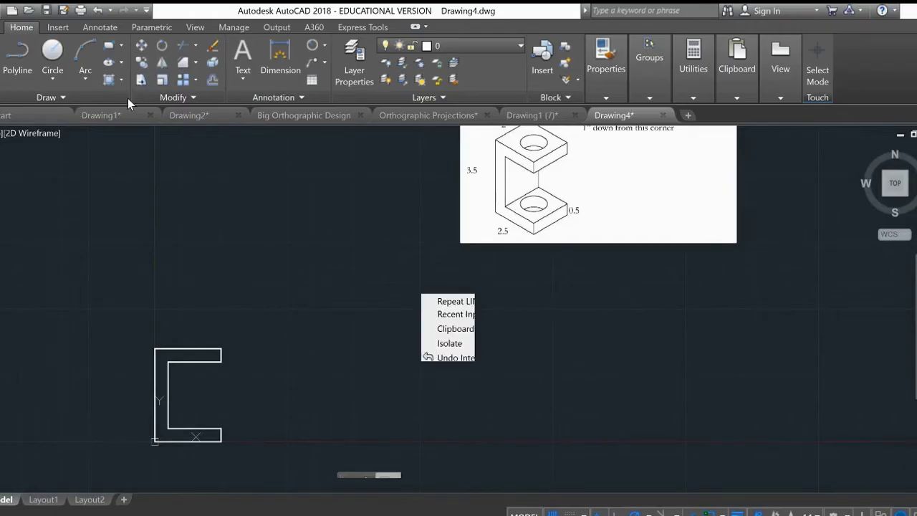
pyautogui.click(465, 242)
pyautogui.moveTo(483, 222); pyautogui.dragTo(437, 279)
pyautogui.moveTo(415, 278); pyautogui.dragTo(403, 283, button='right')
pyautogui.click(424, 290)
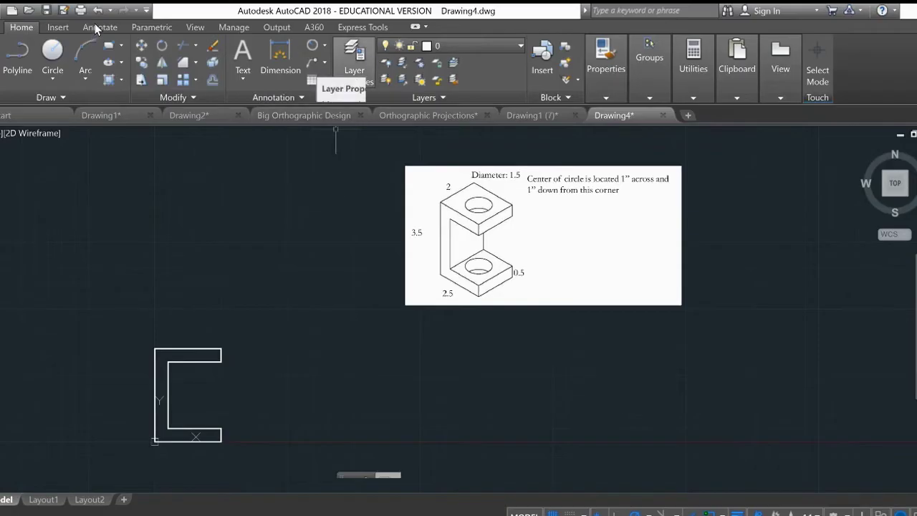
# Create four new layers in the layer manager, keeping their default names.
pyautogui.click(354, 61)
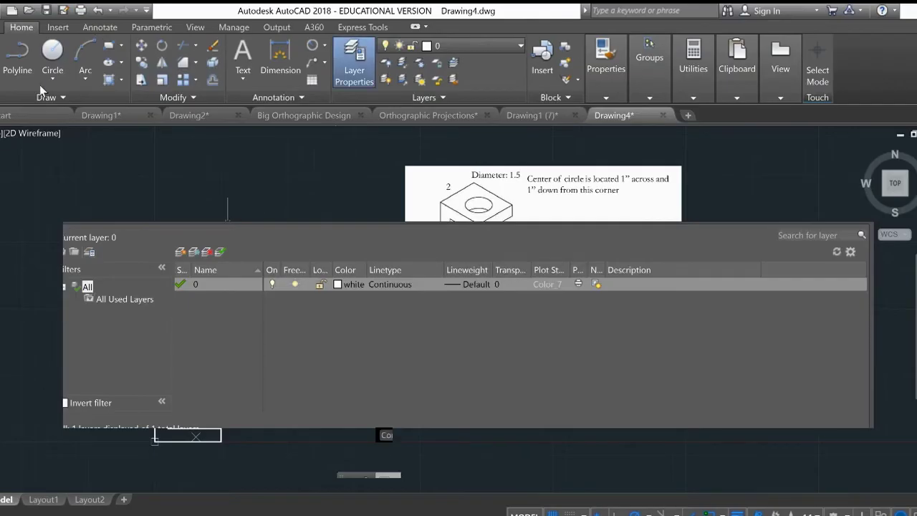
pyautogui.hotkey('alt', 'n')
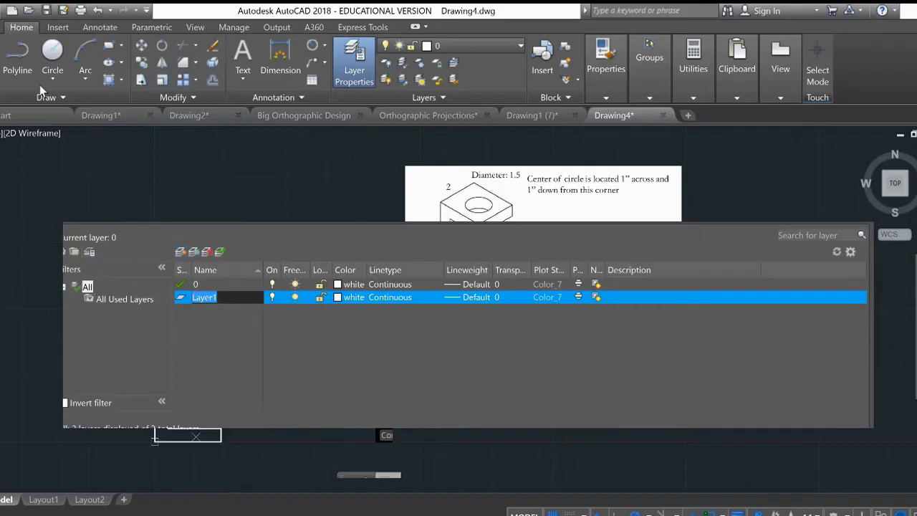
pyautogui.hotkey('alt', 'n')
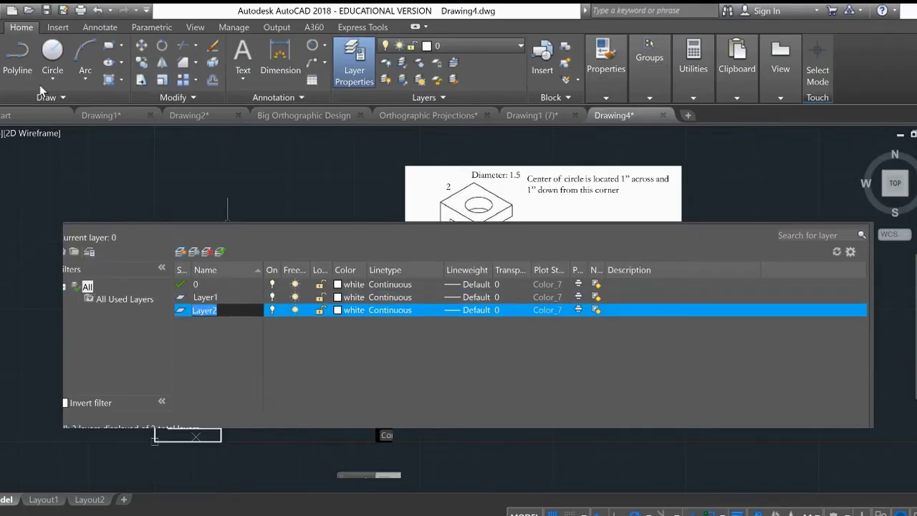
pyautogui.hotkey('alt', 'n')
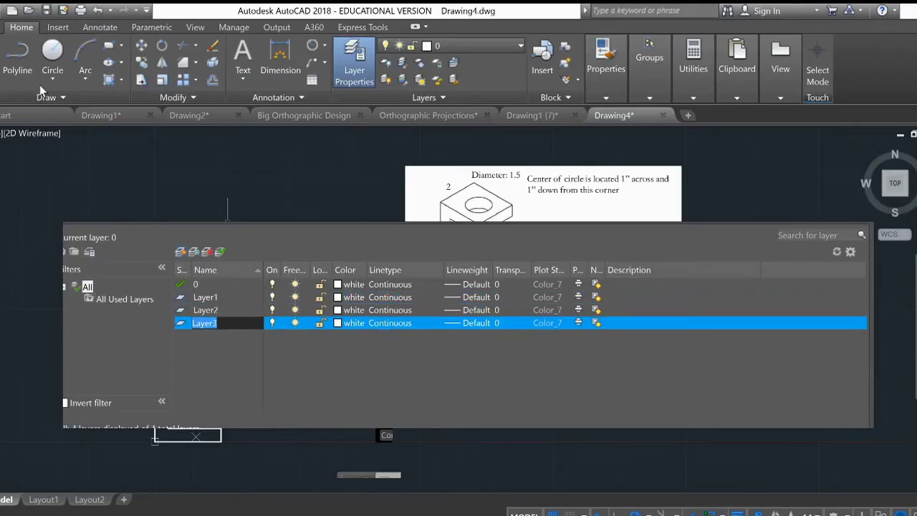
pyautogui.hotkey('alt', 'n')
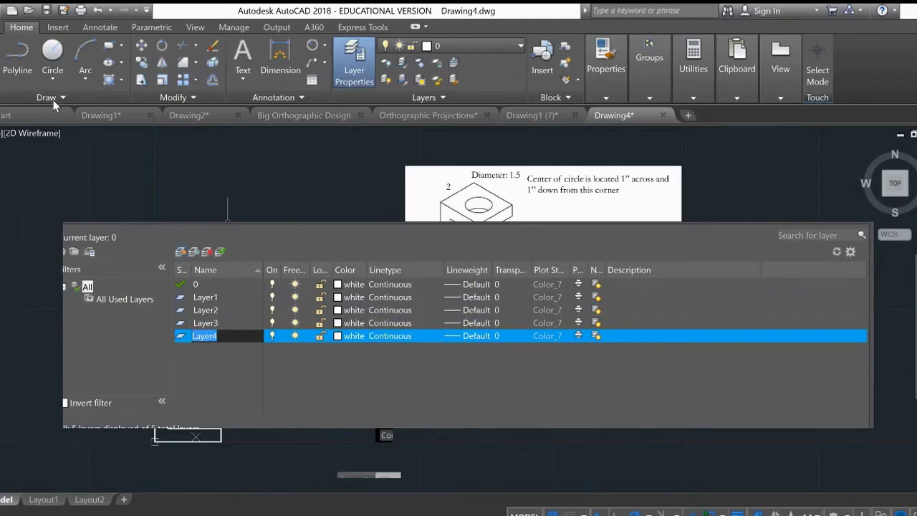
pyautogui.press('Return')
# Rename Layer1 as Projection.
pyautogui.press('Up')
pyautogui.press('Up')
pyautogui.press('Up')
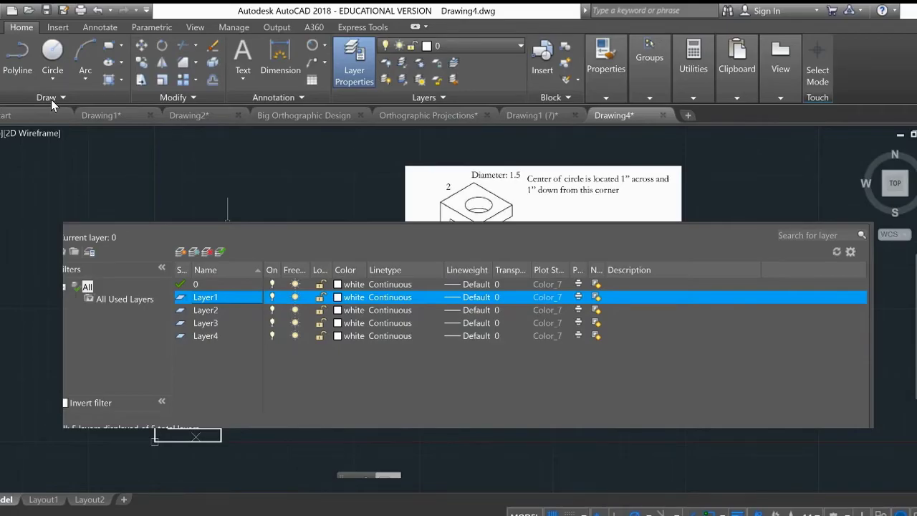
pyautogui.press('F2')
pyautogui.press('BackSpace')
pyautogui.press('BackSpace')
pyautogui.press('BackSpace')
pyautogui.press('BackSpace')
pyautogui.press('BackSpace')
pyautogui.press('BackSpace')
pyautogui.write('Projection')
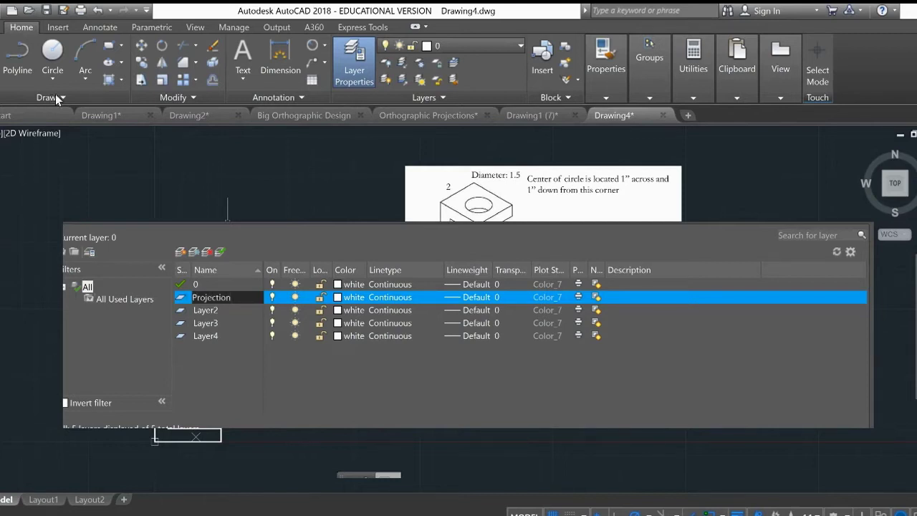
# Rename Layer2 as Hidden.
pyautogui.press('Down')
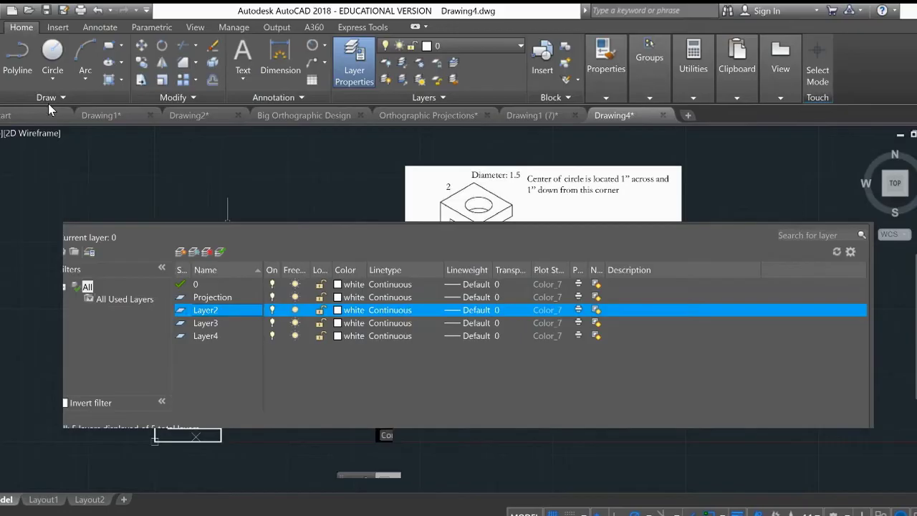
pyautogui.press('F2')
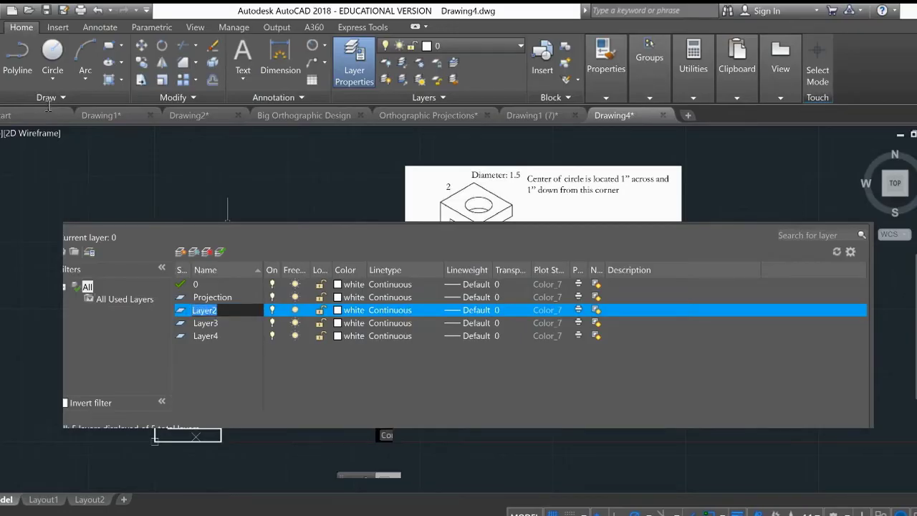
pyautogui.write('Hidden')
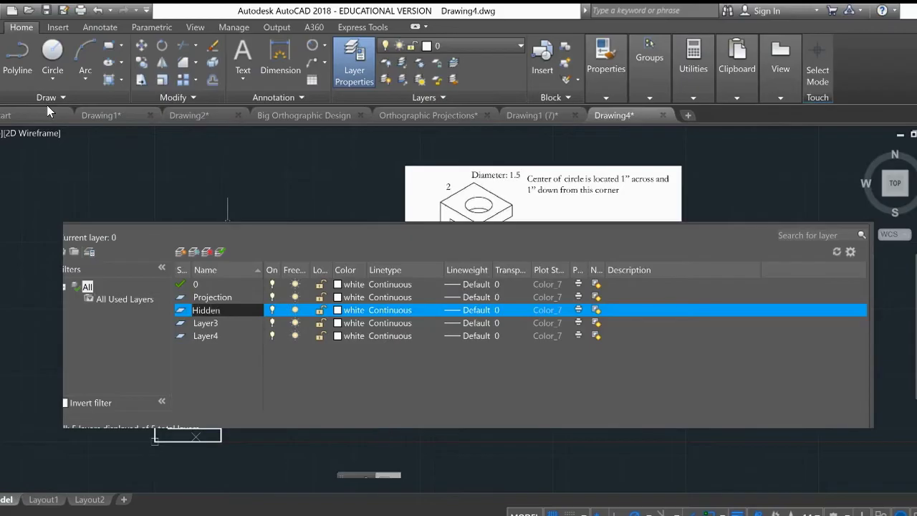
pyautogui.press('Down')
pyautogui.press('Return')
# Make Layer3 the current layer and rename it Center.
pyautogui.press('Down')
pyautogui.hotkey('alt', 'c')
pyautogui.press('Up')
pyautogui.hotkey('alt', 'c')
pyautogui.press('F2')
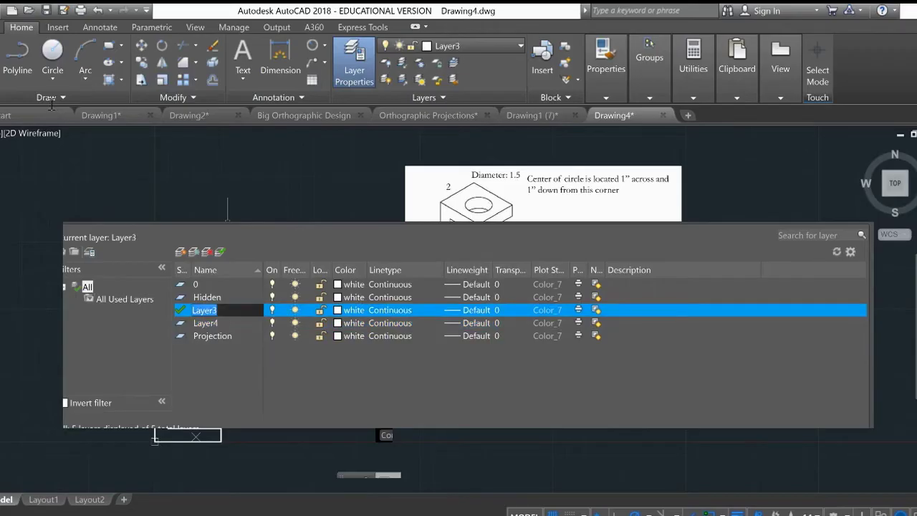
pyautogui.write('Center')
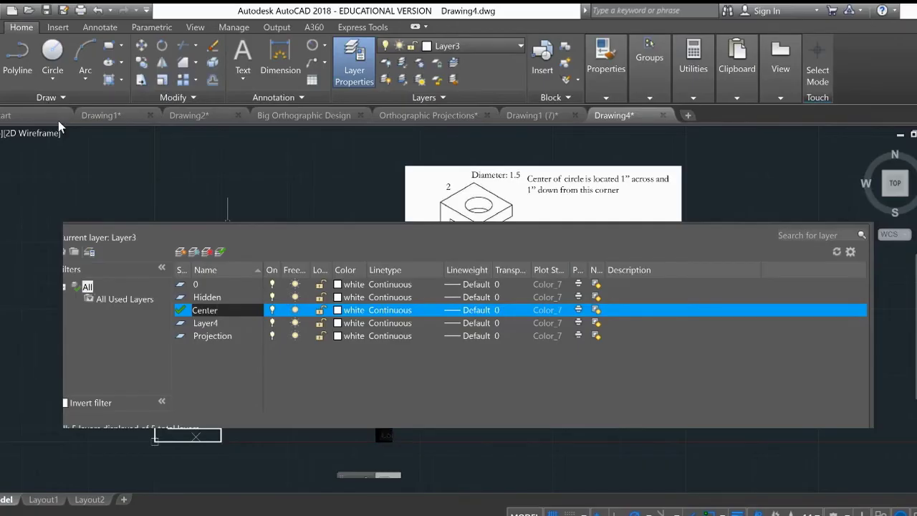
# Rename Layer4 as Dimension.
pyautogui.press('Down')
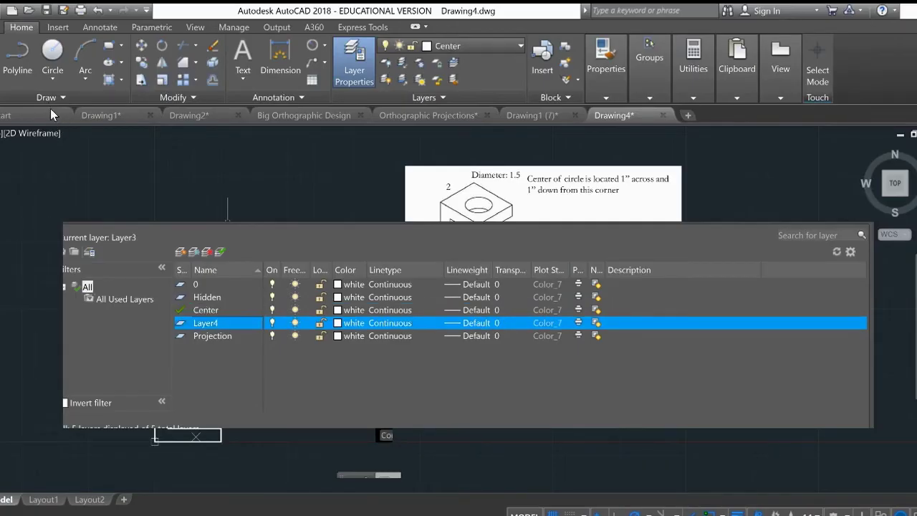
pyautogui.press('F2')
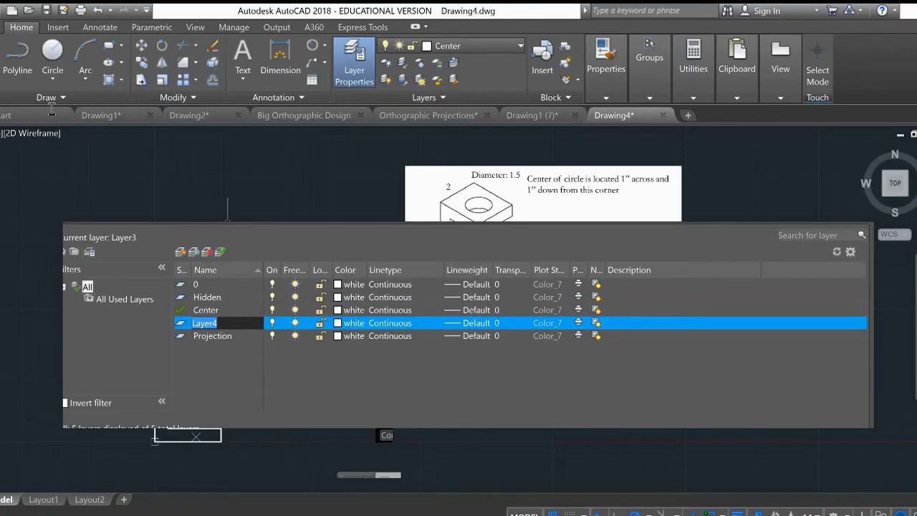
pyautogui.write('Dimension')
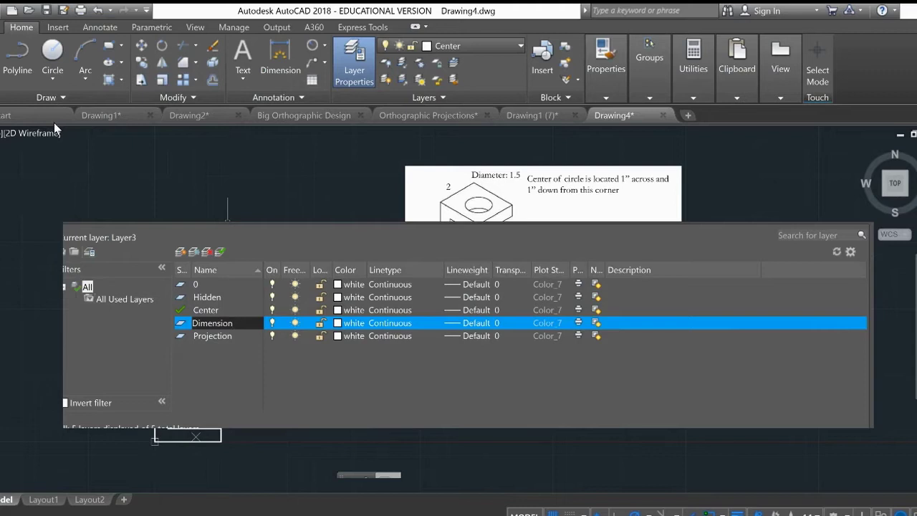
pyautogui.press('Return')
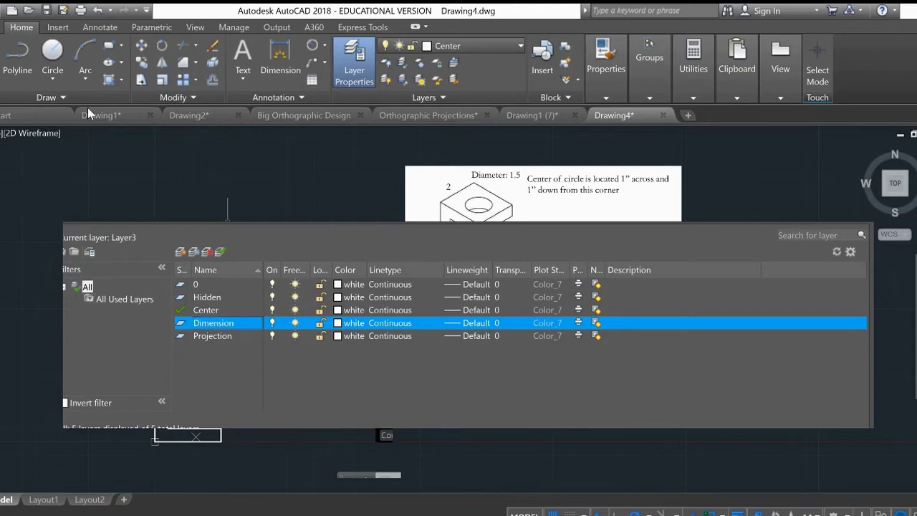
# Set the Hidden layer's color to yellow.
pyautogui.press('Up')
pyautogui.press('Up')
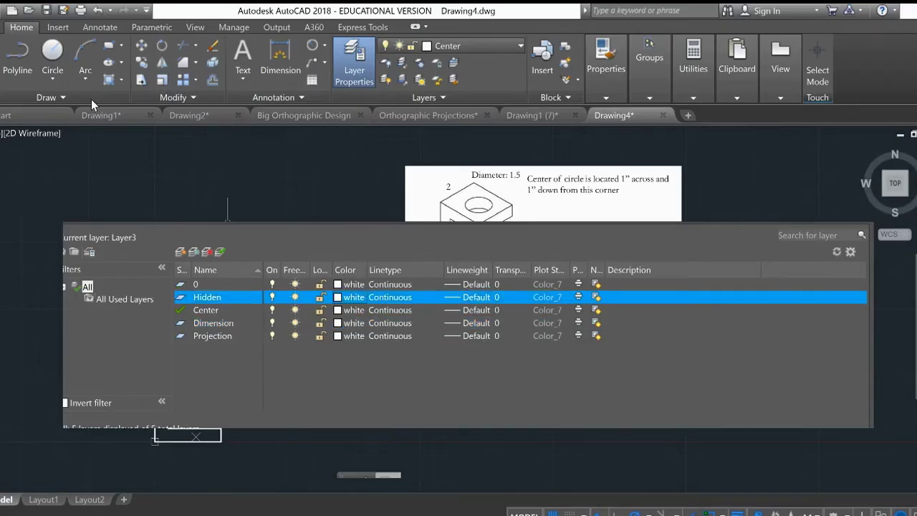
pyautogui.press('Return')
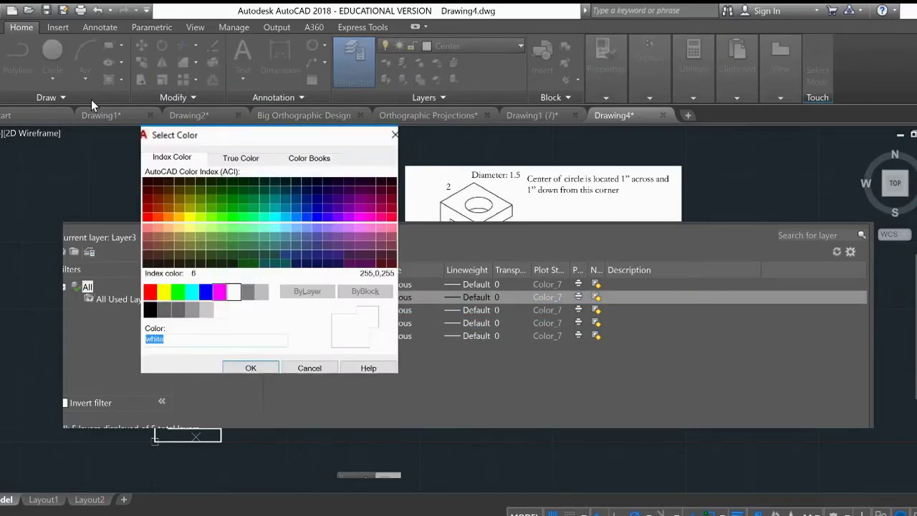
pyautogui.click(164, 291)
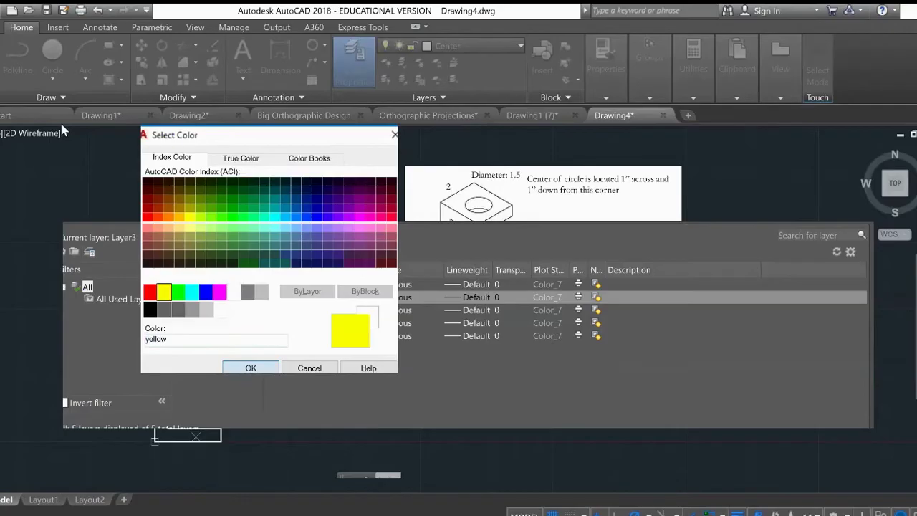
pyautogui.press('Return')
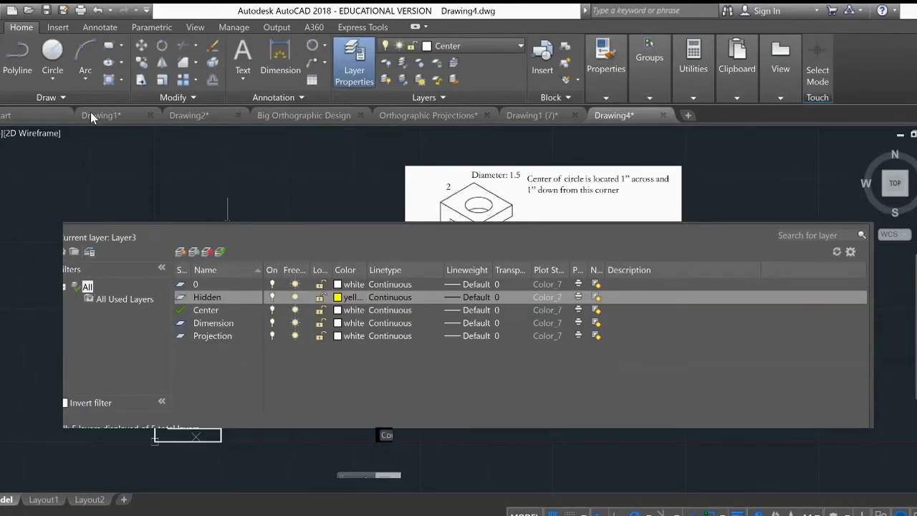
# Set the Projection layer's color to 252 and the Dimension layer's color to 130.
pyautogui.click(337, 336)
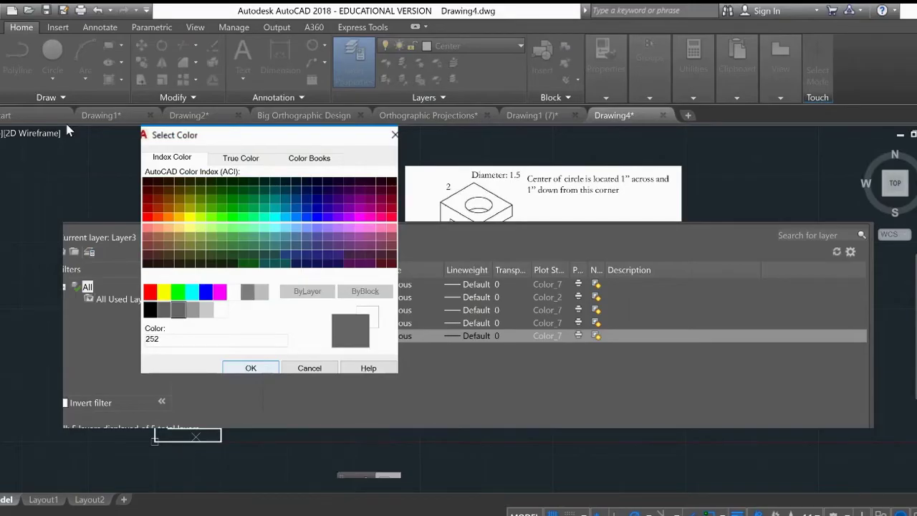
pyautogui.press('Escape')
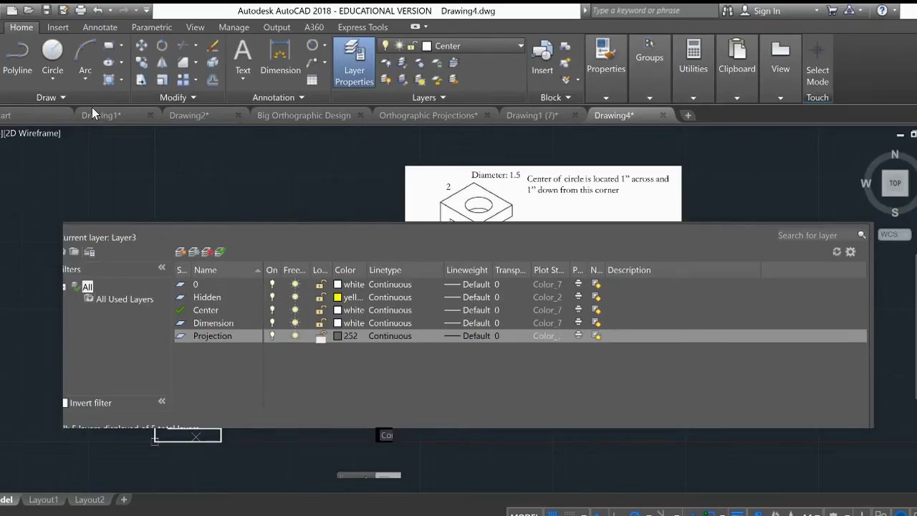
pyautogui.click(338, 323)
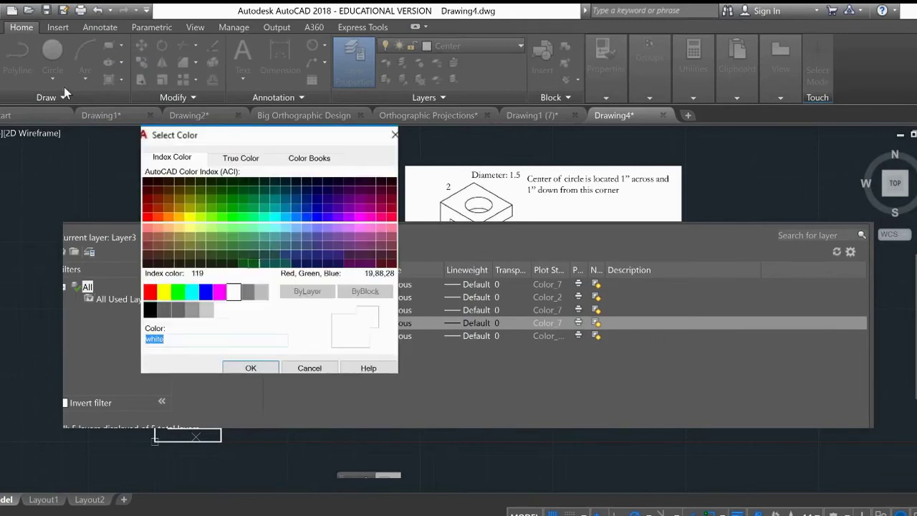
pyautogui.click(274, 216)
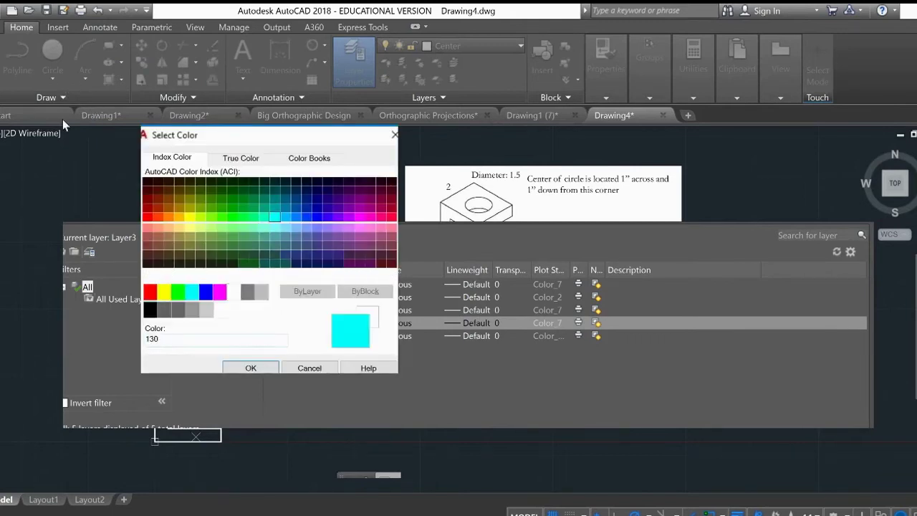
pyautogui.press('Escape')
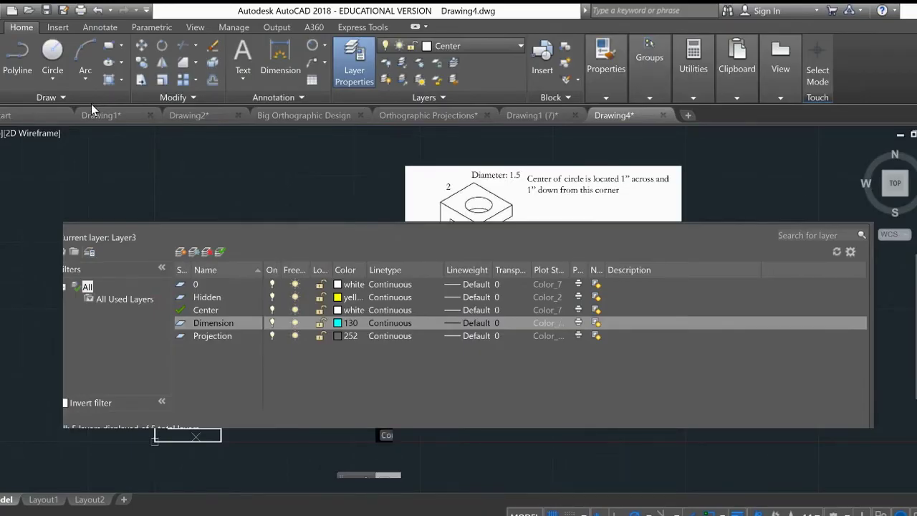
# Set the Center layer's color to green.
pyautogui.click(338, 310)
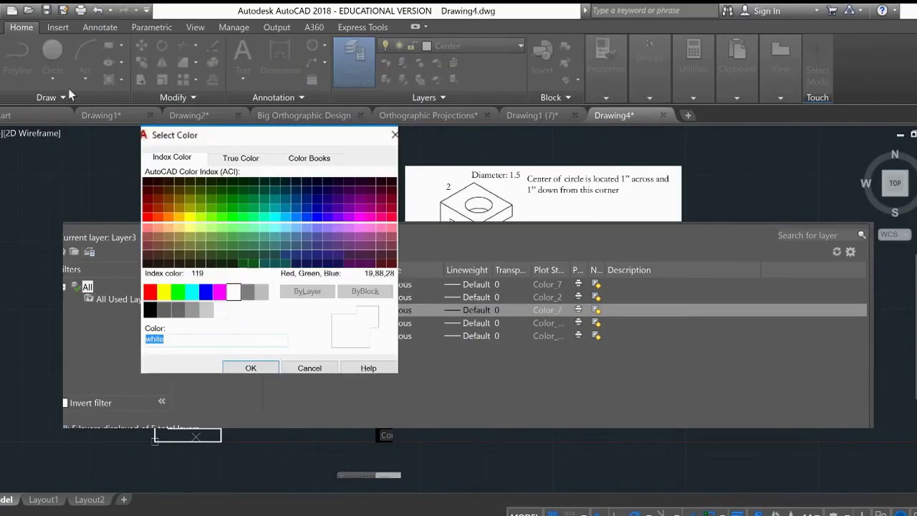
pyautogui.write('green')
pyautogui.press('Return')
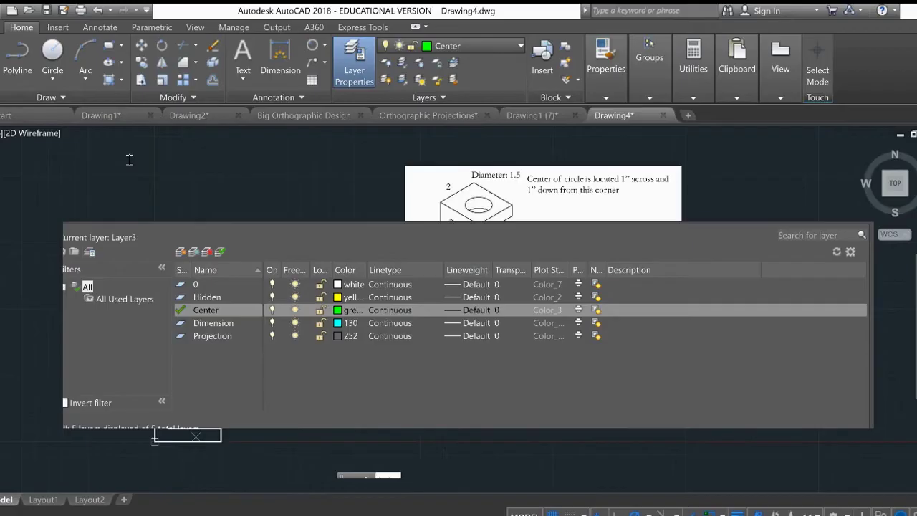
# Open the Linetype Manager and load the CENTER linetype from acad.lin.
pyautogui.write('lt')
pyautogui.press('Return')
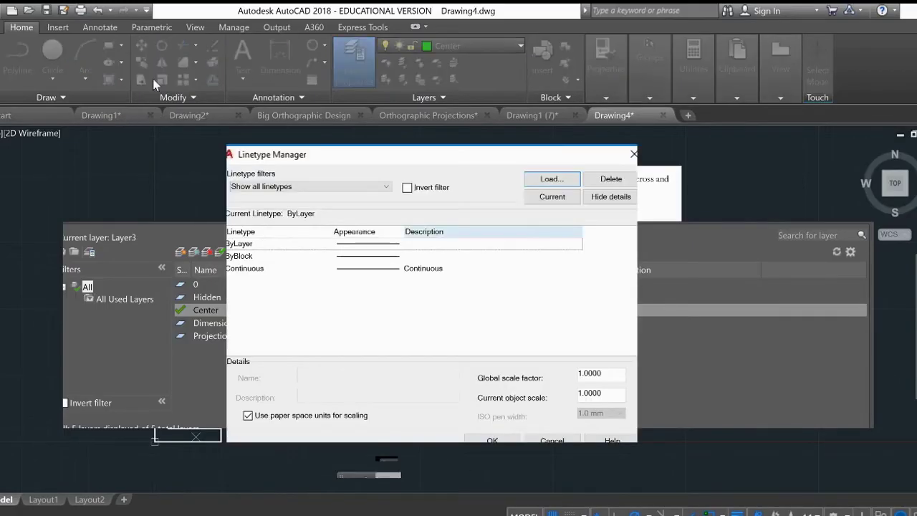
pyautogui.click(551, 179)
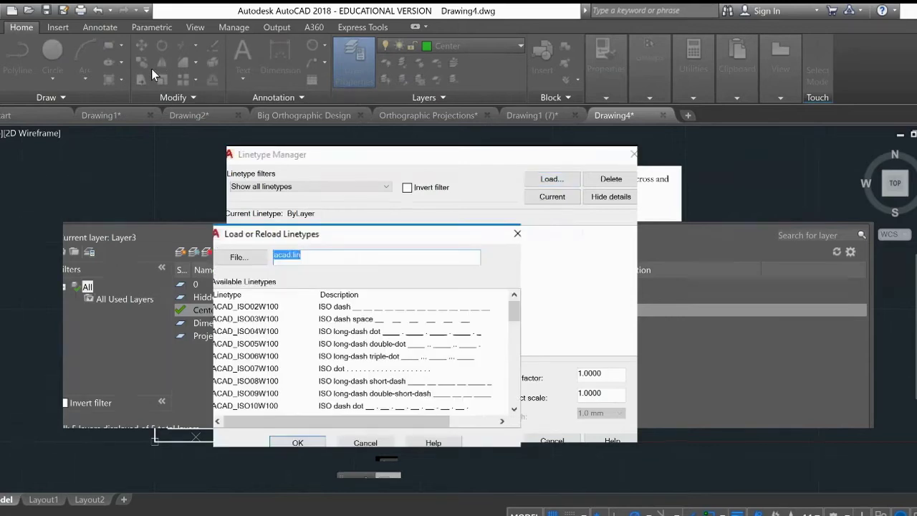
pyautogui.scroll(-2, 387, 351)
pyautogui.scroll(-2, 373, 356)
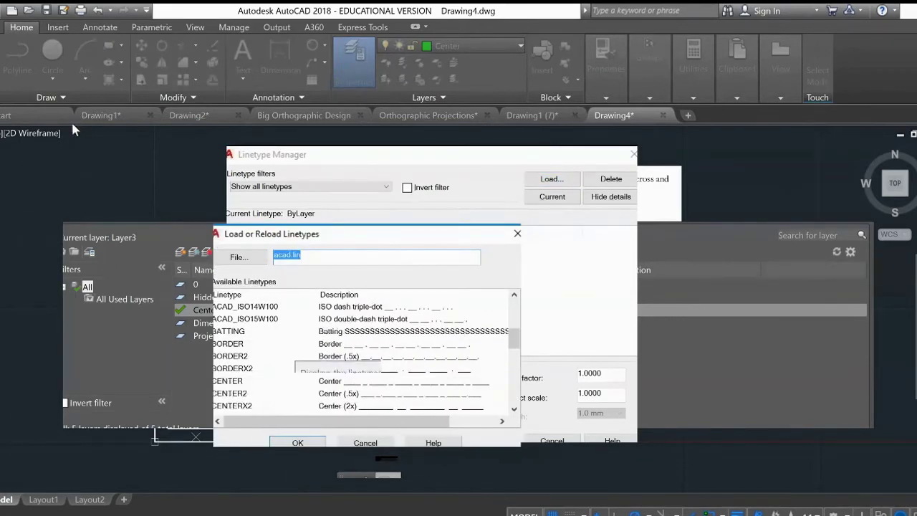
pyautogui.click(228, 381)
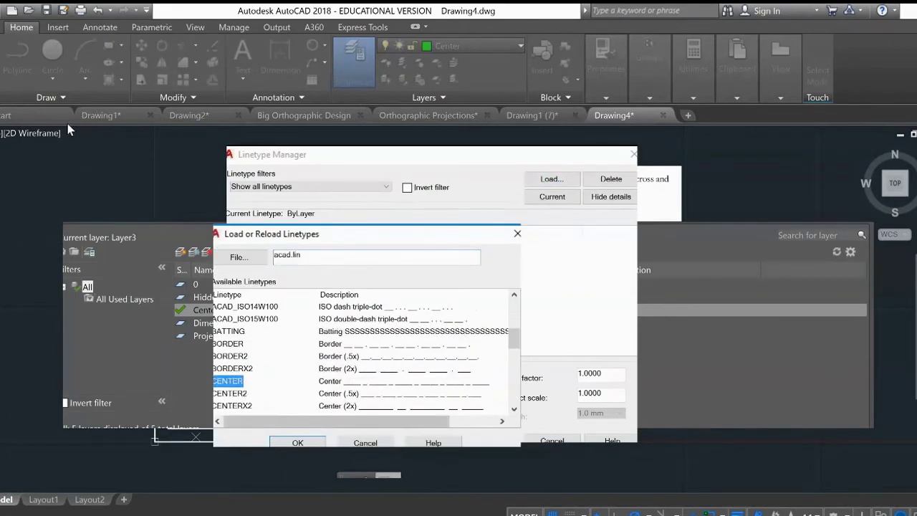
pyautogui.press('Return')
# Load the HIDDEN linetype from acad.lin and close the Linetype Manager.
pyautogui.press('Return')
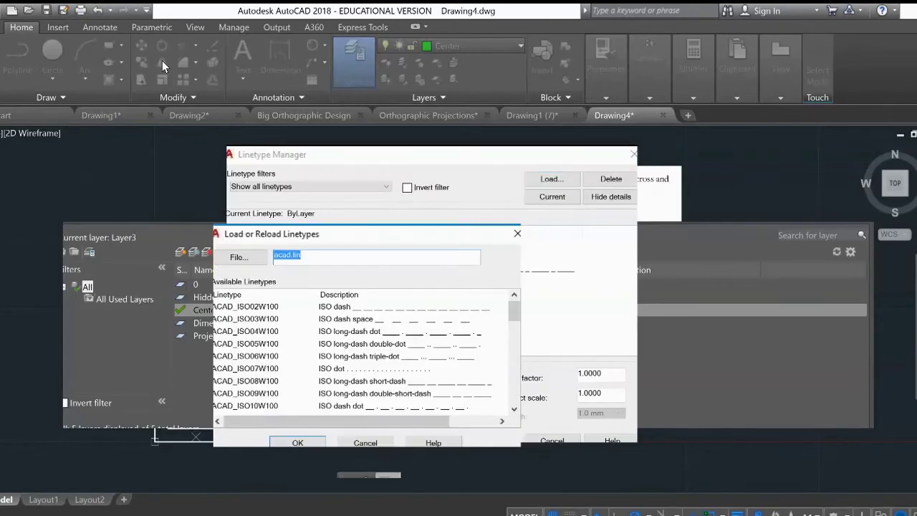
pyautogui.scroll(-4, 362, 355)
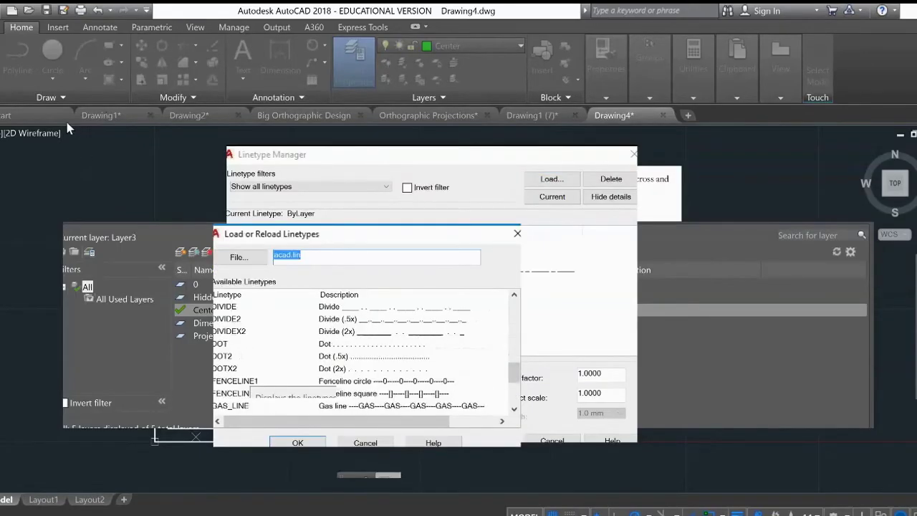
pyautogui.scroll(-2, 247, 371)
pyautogui.click(227, 344)
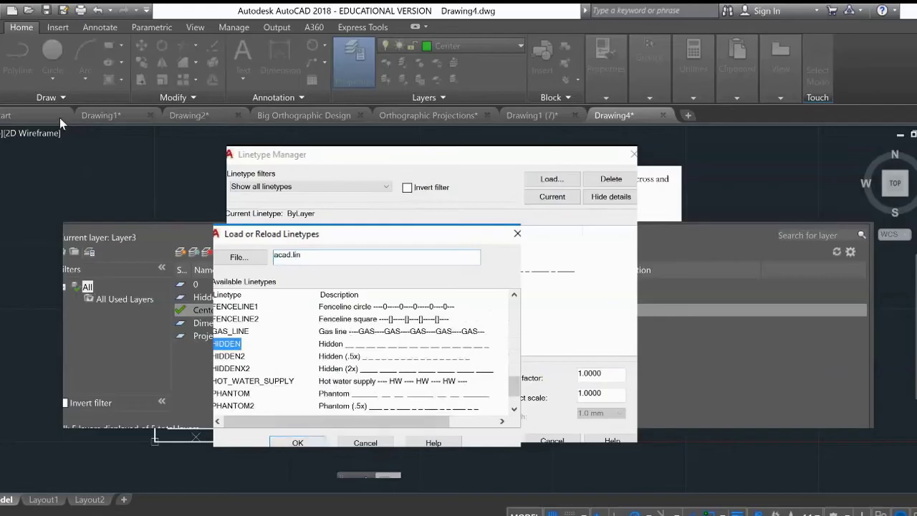
pyautogui.press('Return')
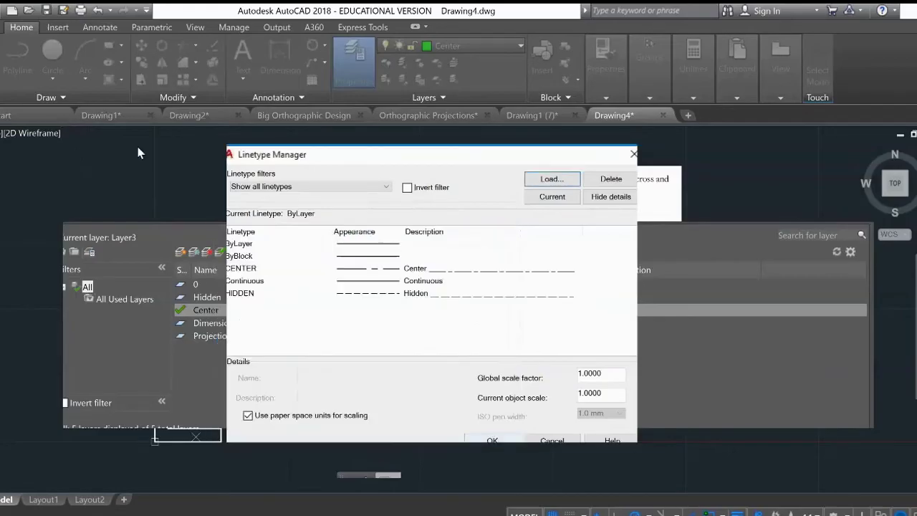
pyautogui.press('Return')
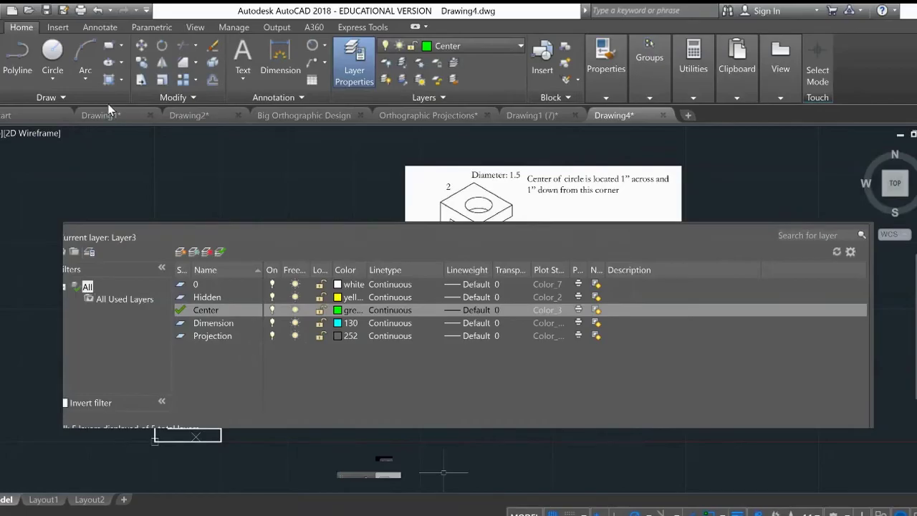
# Assign the CENTER linetype to the Center layer and the HIDDEN linetype to the Hidden layer.
pyautogui.click(390, 311)
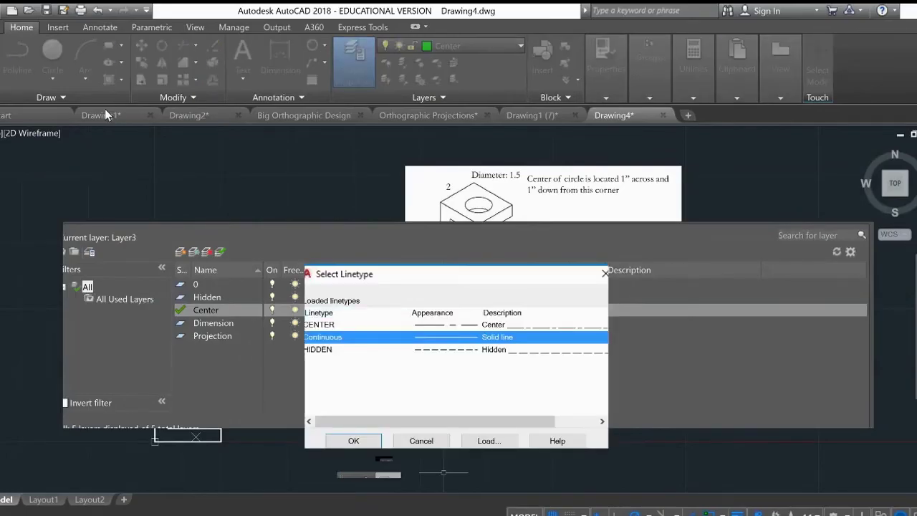
pyautogui.click(319, 325)
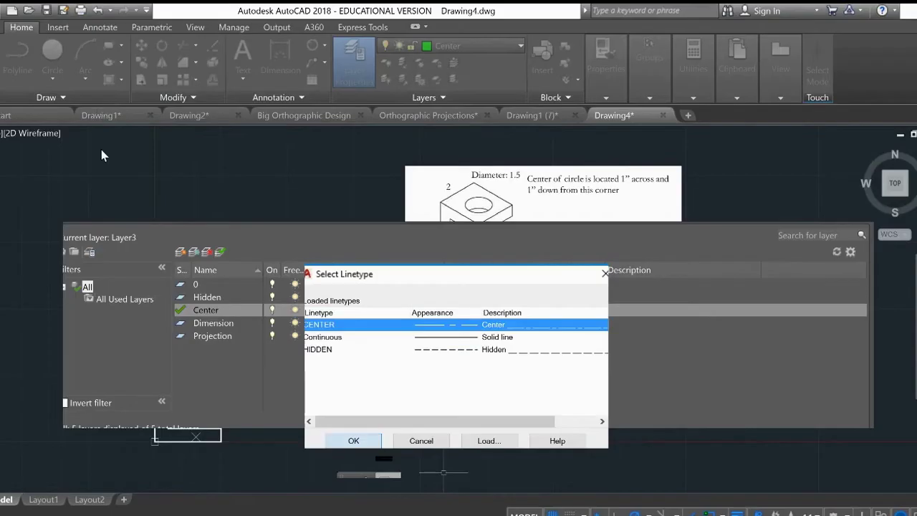
pyautogui.click(353, 441)
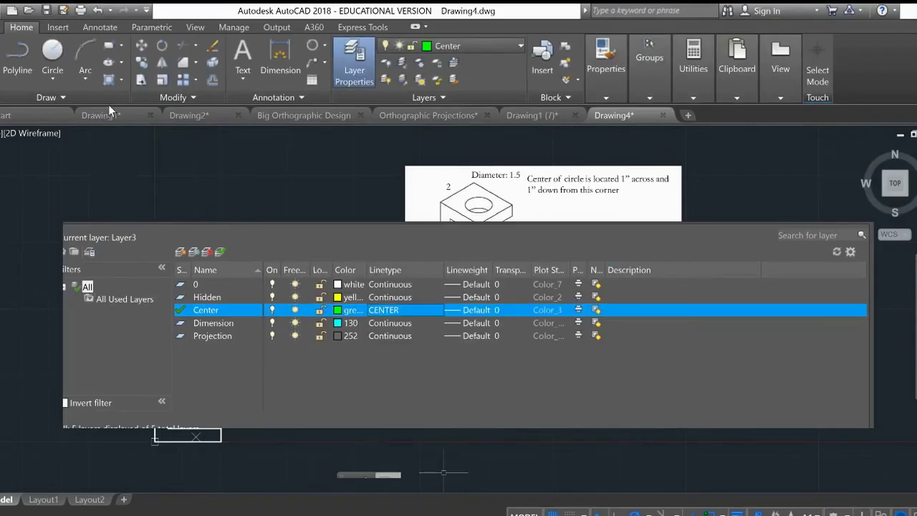
pyautogui.click(390, 297)
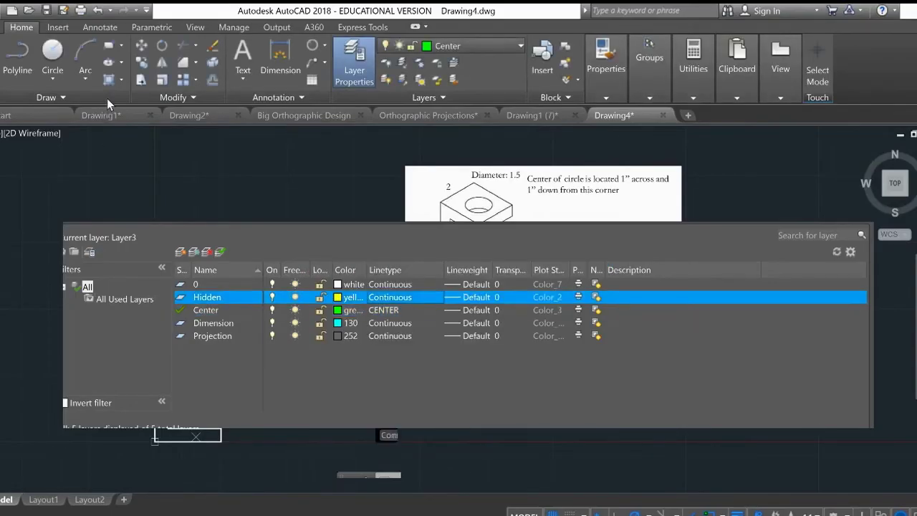
pyautogui.press('Down')
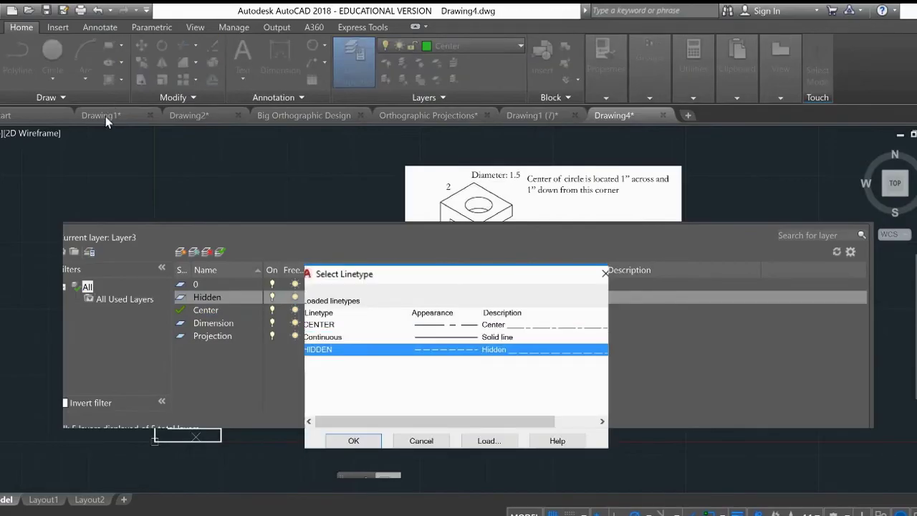
pyautogui.press('Return')
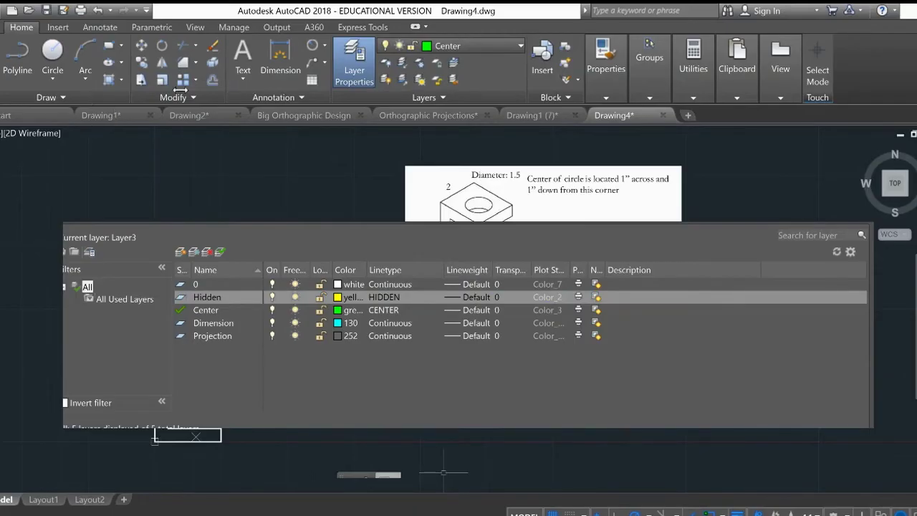
# Make Projection the current layer and draw a 4-unit line straight up from the upper-left corner of the C-shaped profile.
pyautogui.click(270, 76)
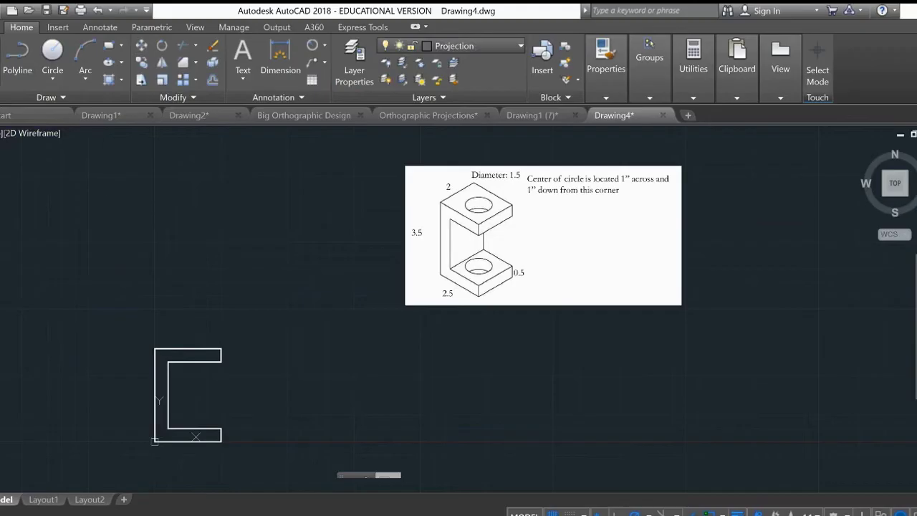
pyautogui.click(2, 59)
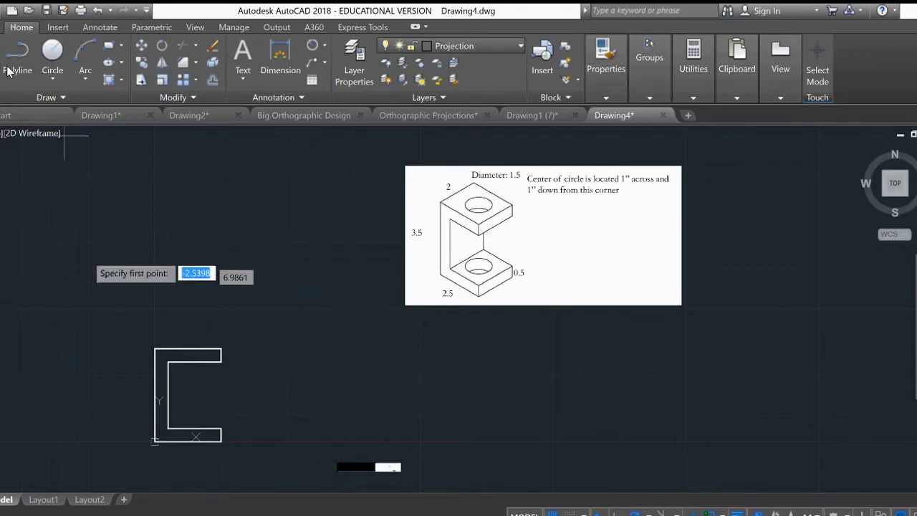
pyautogui.click(155, 349)
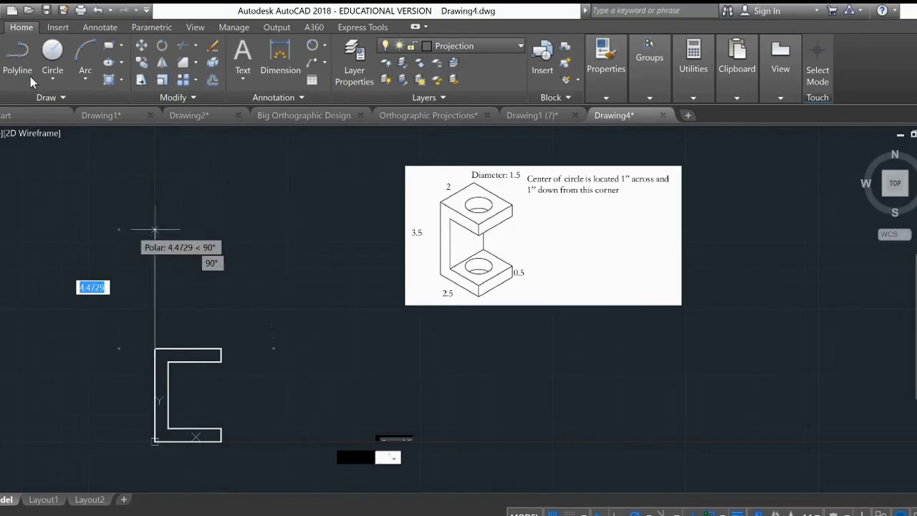
pyautogui.write('4')
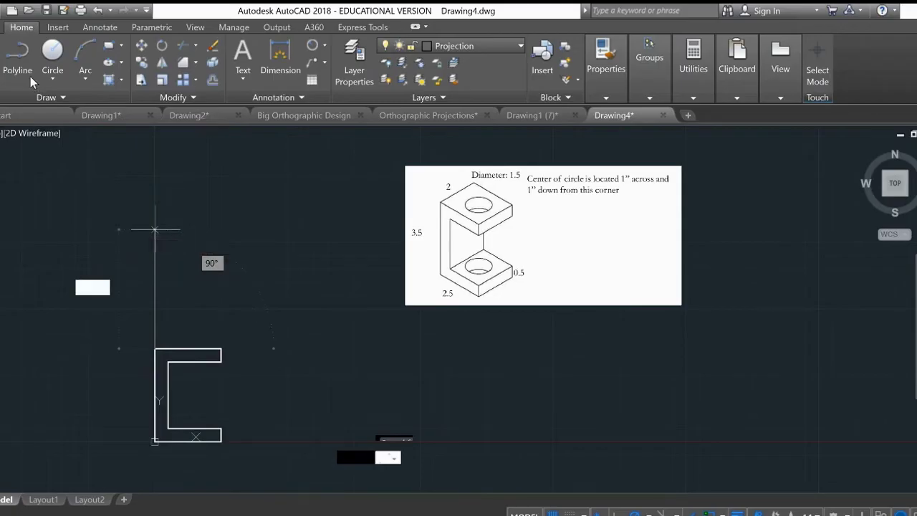
pyautogui.press('Return')
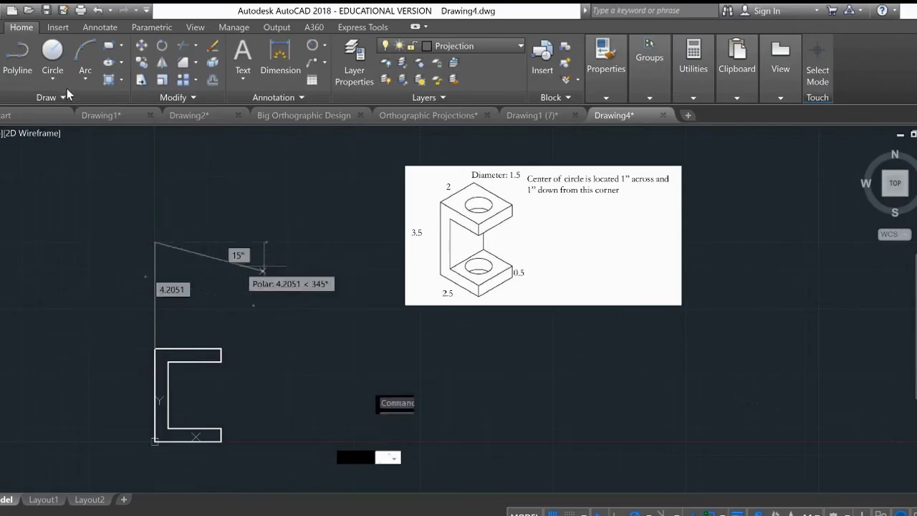
# Copy the vertical projection line from the profile's upper-left corner to its inner corner and its upper-right corner.
pyautogui.press('Escape')
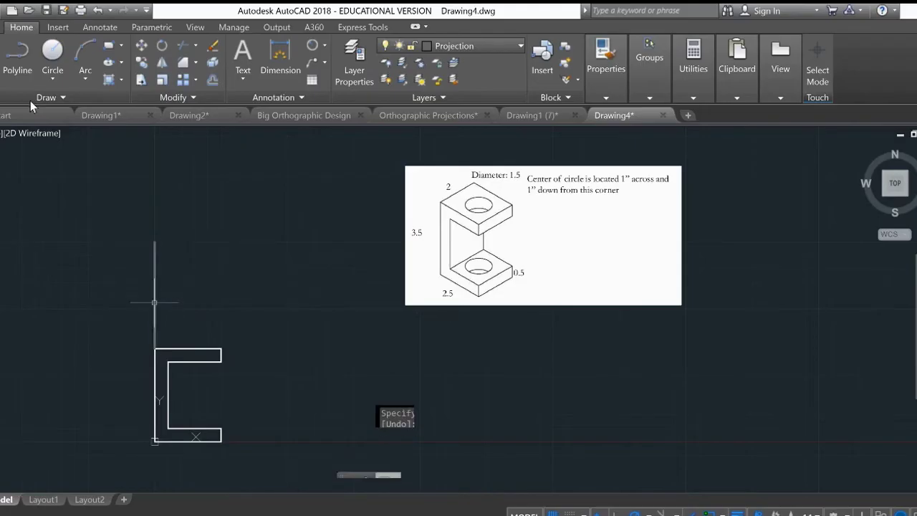
pyautogui.click(155, 302)
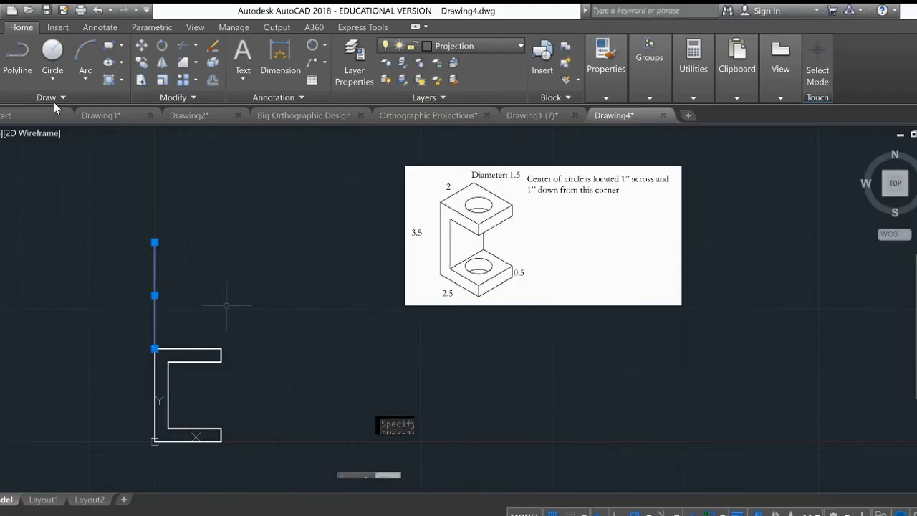
pyautogui.write('copy')
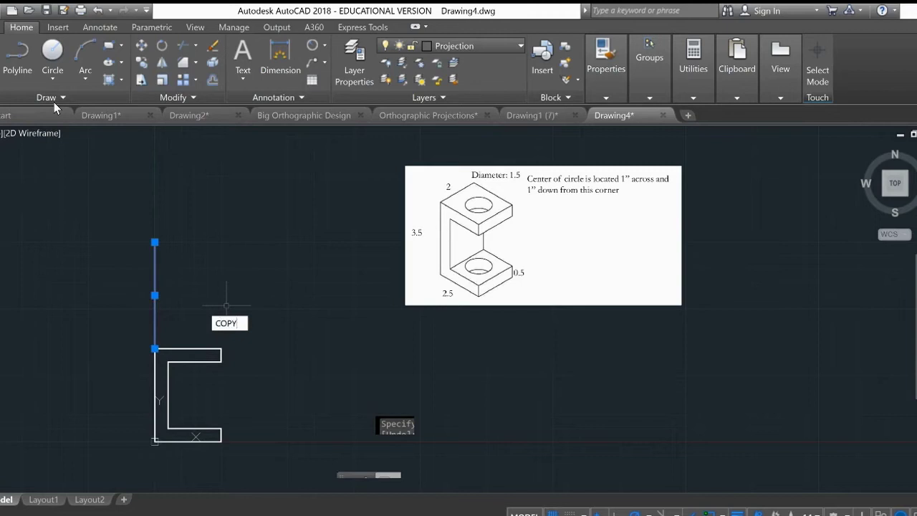
pyautogui.press('Return')
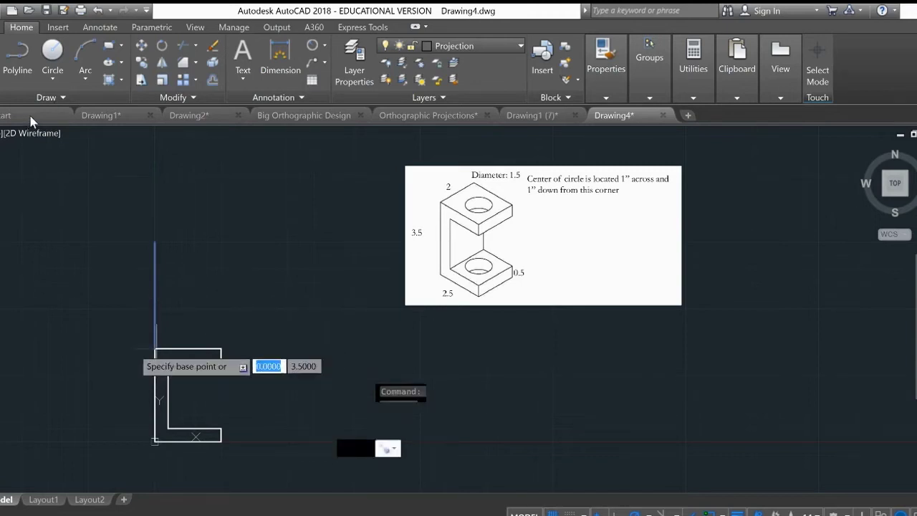
pyautogui.click(156, 348)
pyautogui.click(221, 349)
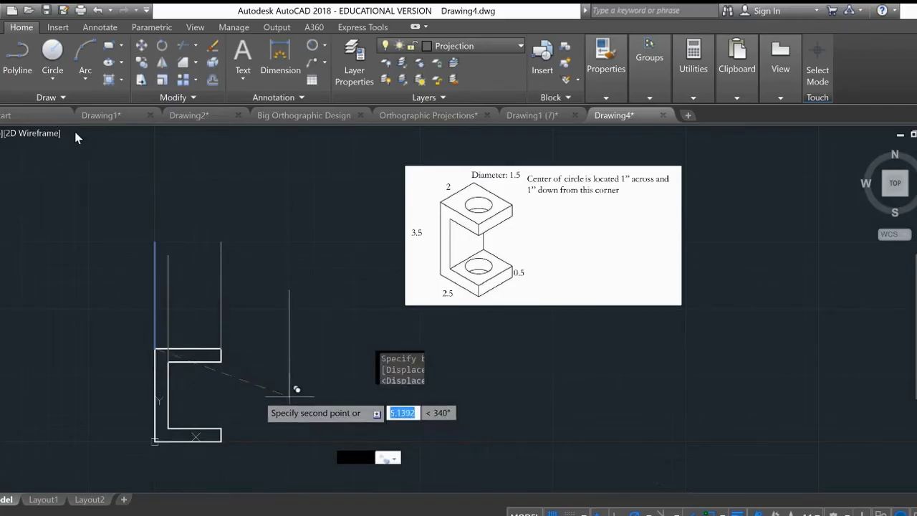
pyautogui.press('Escape')
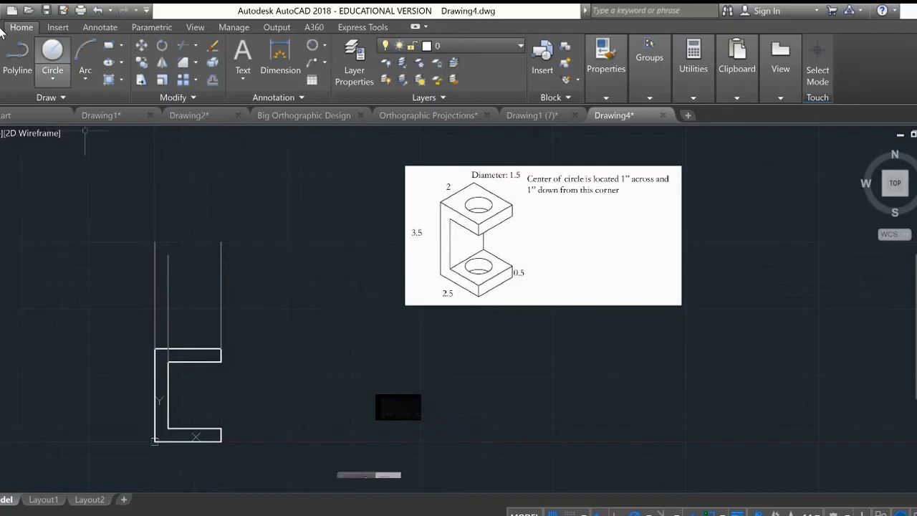
# With layer 0 current, draw the top view as a closed 2.5 by 2 rectangle between the outer projection lines.
pyautogui.click(1, 59)
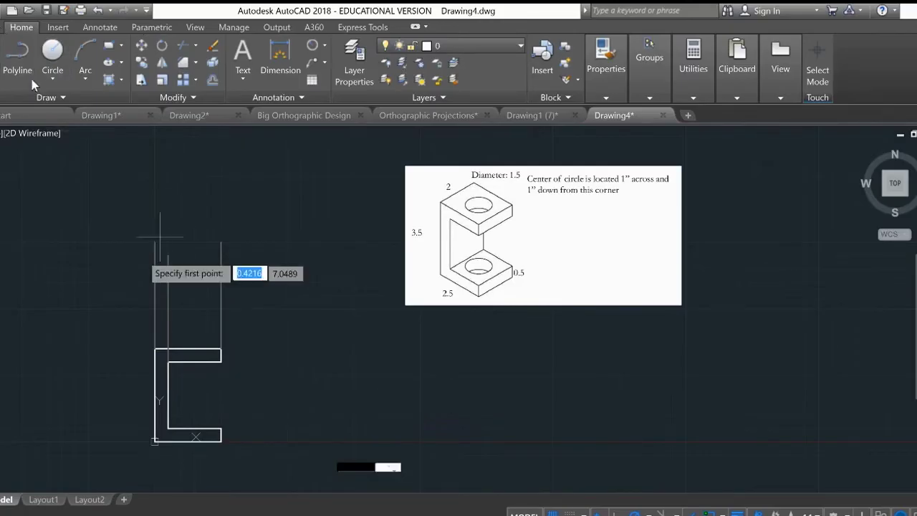
pyautogui.click(155, 255)
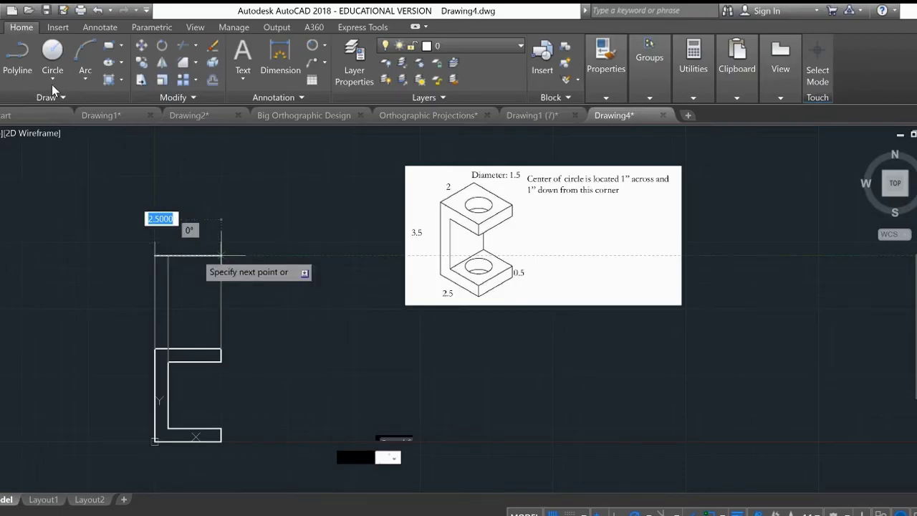
pyautogui.click(220, 255)
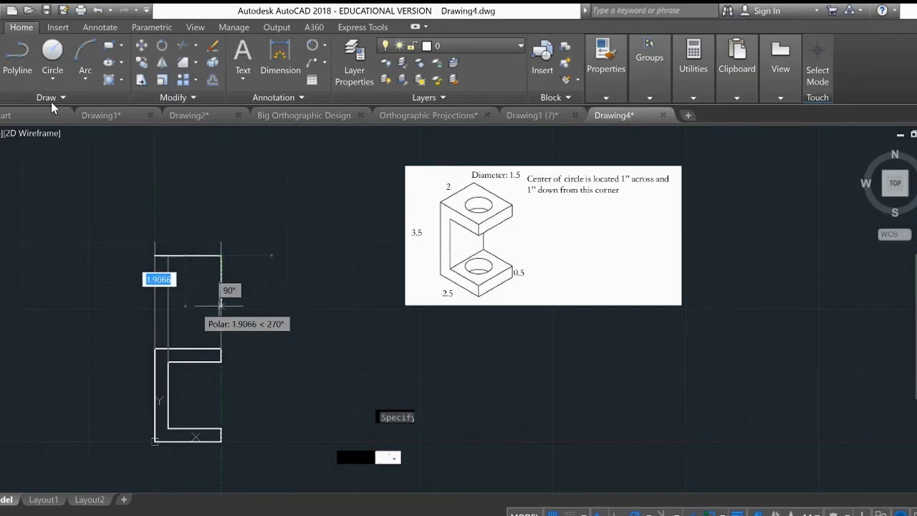
pyautogui.write('2')
pyautogui.press('Return')
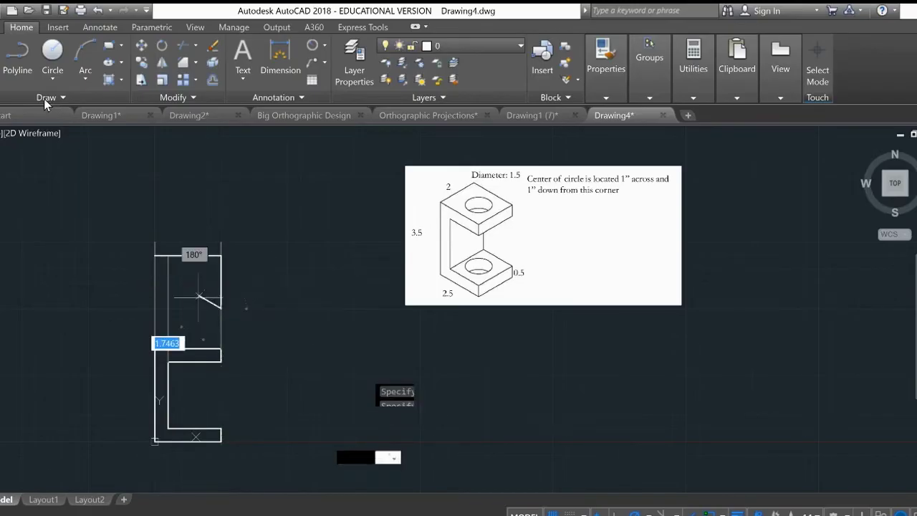
pyautogui.write('2.5')
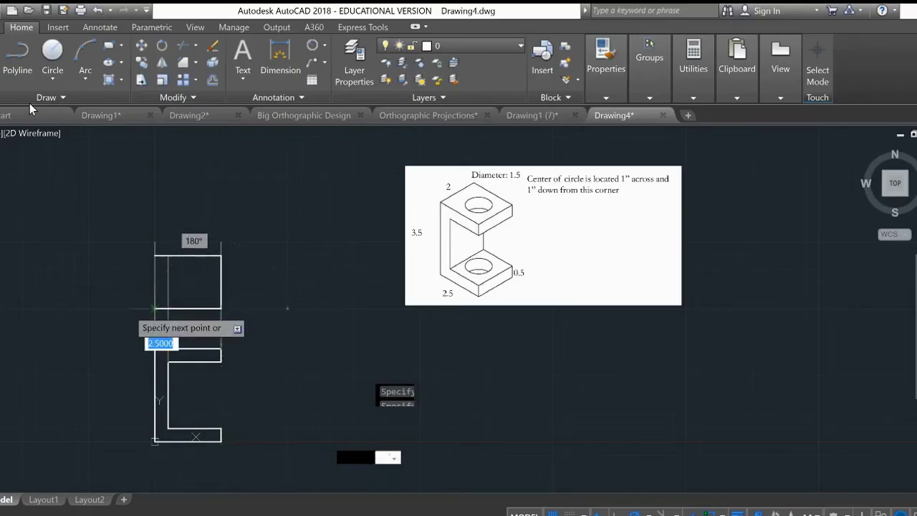
pyautogui.press('Return')
pyautogui.write('2')
pyautogui.press('Return')
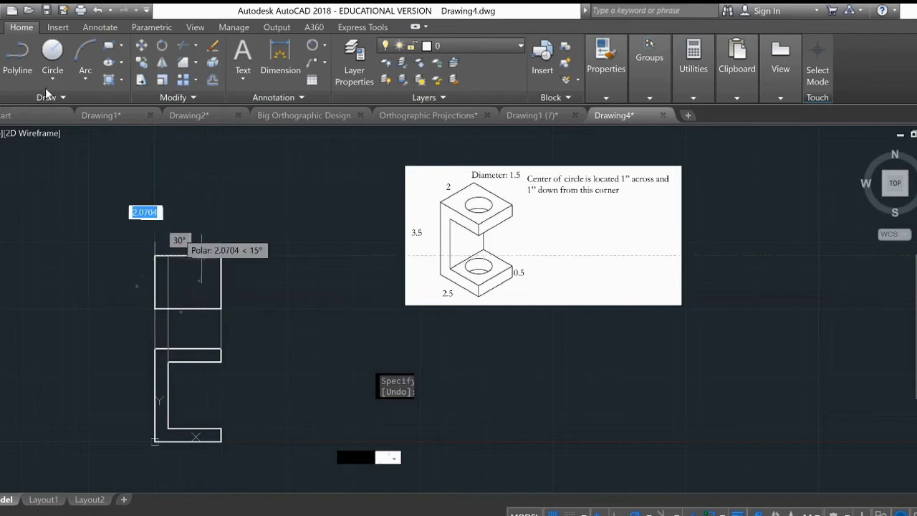
pyautogui.press('Escape')
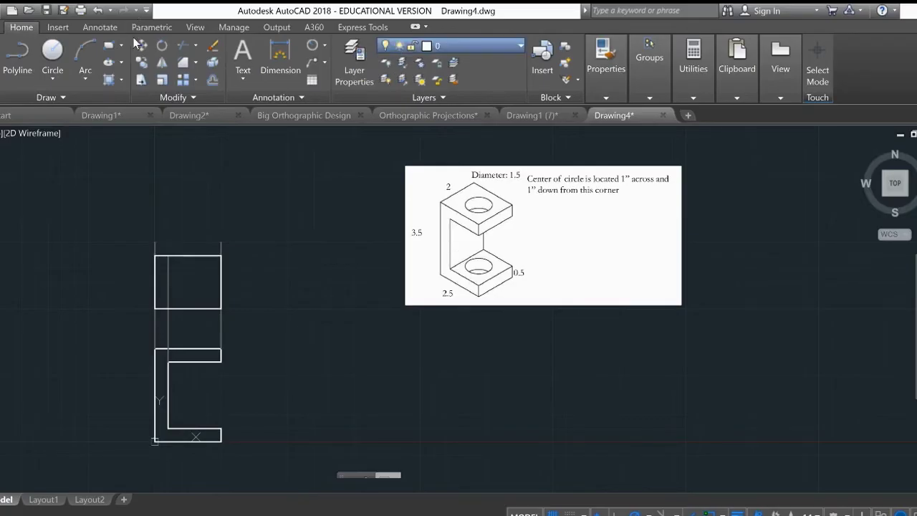
# With the Hidden layer current, draw a vertical line across the top view along the inner corner's projection line.
pyautogui.click(1, 59)
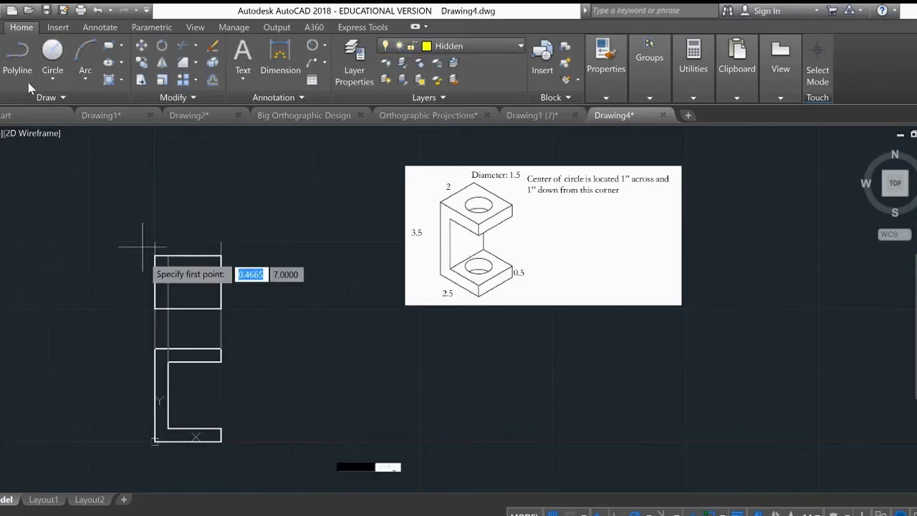
pyautogui.click(168, 256)
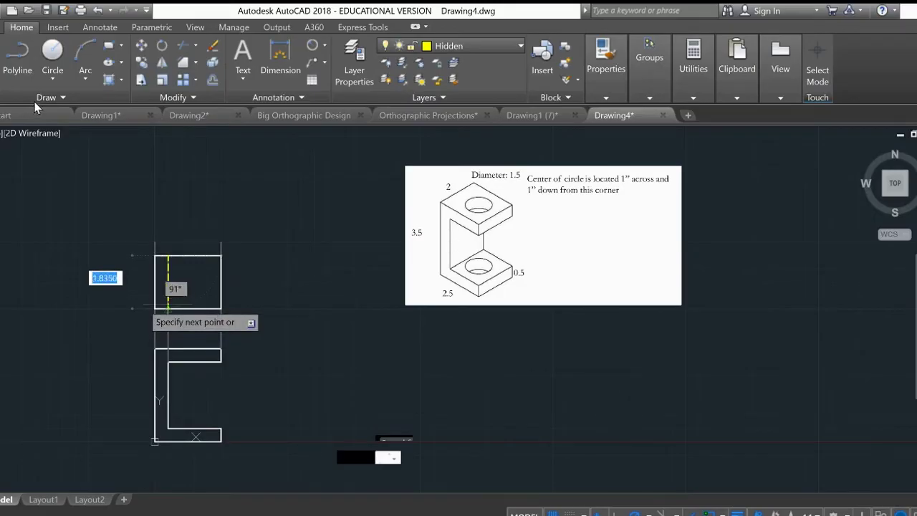
pyautogui.click(168, 308)
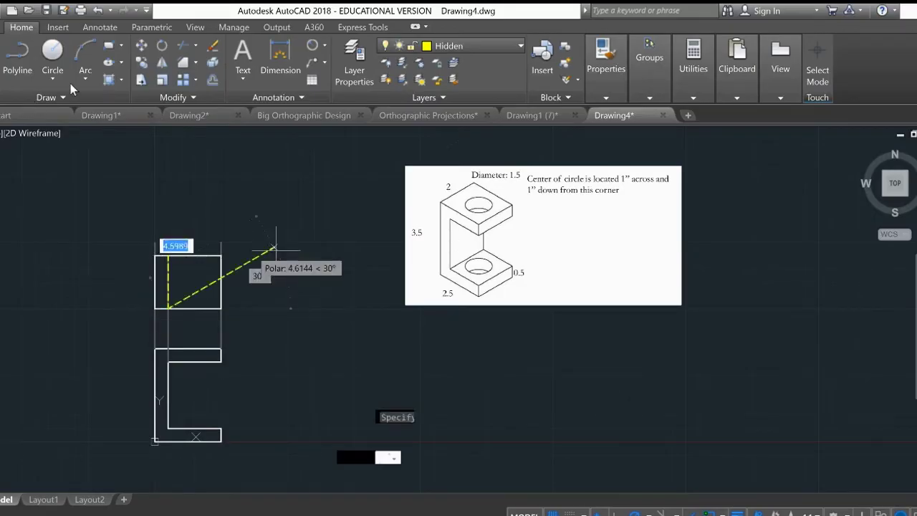
# Turn the Projection layer off and back on to check the views without their projection lines.
pyautogui.scroll(2, 177, 301)
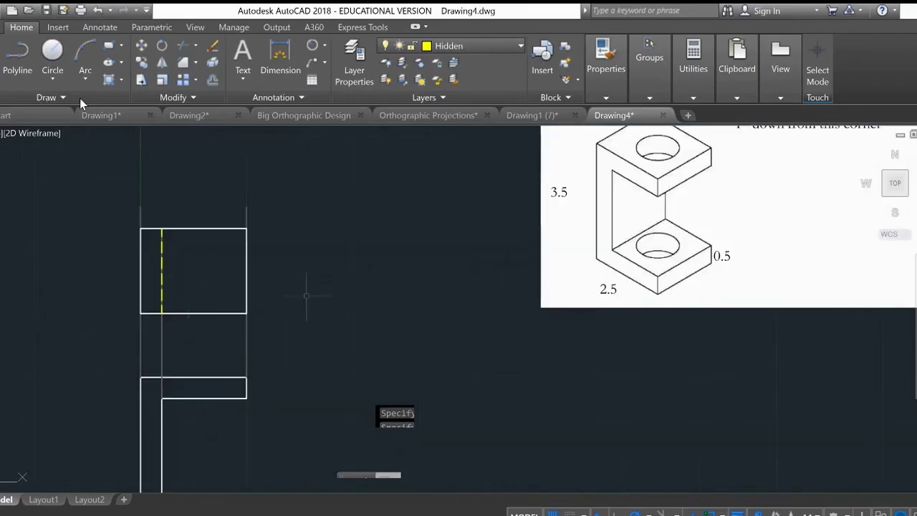
pyautogui.moveTo(305, 295); pyautogui.dragTo(295, 213, button='middle')
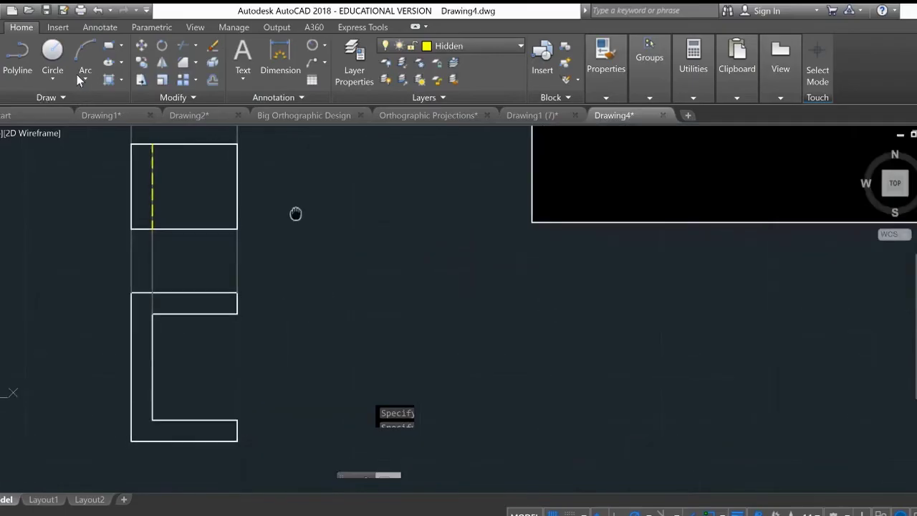
pyautogui.click(107, 43)
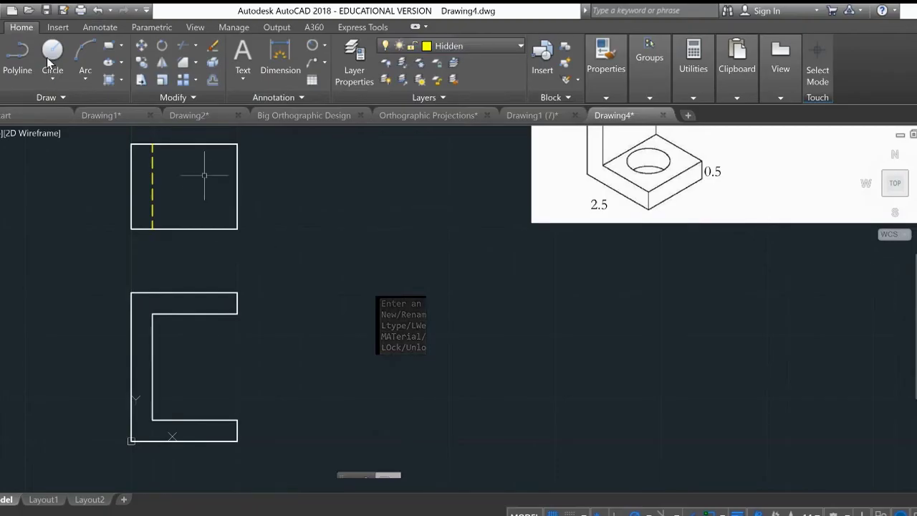
pyautogui.click(137, 14)
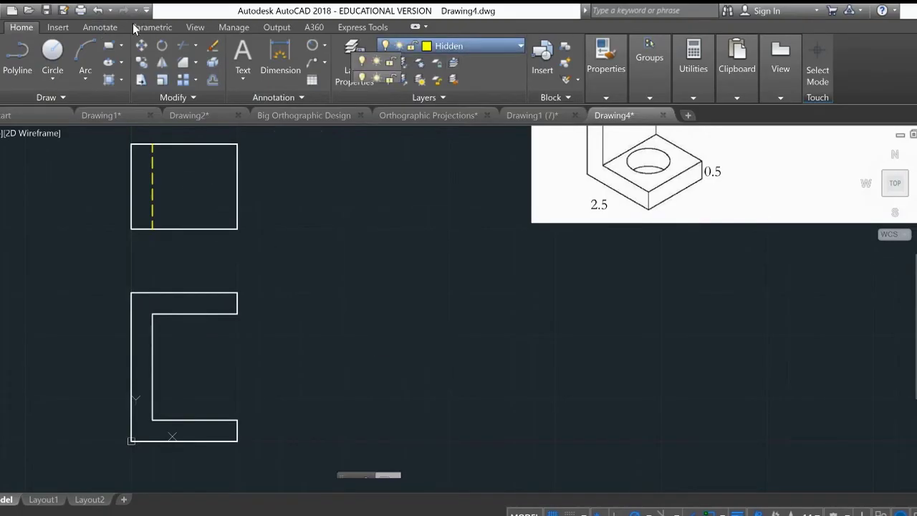
pyautogui.click(106, 43)
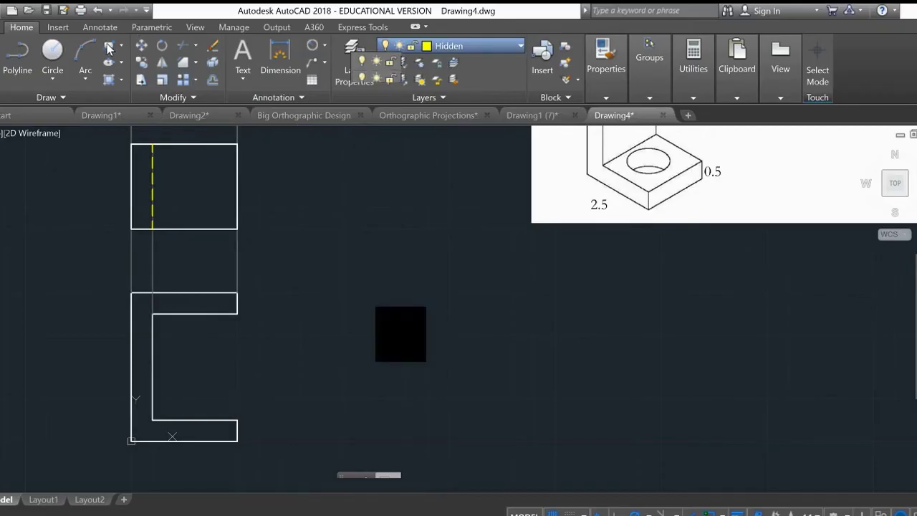
pyautogui.scroll(1, 414, 219)
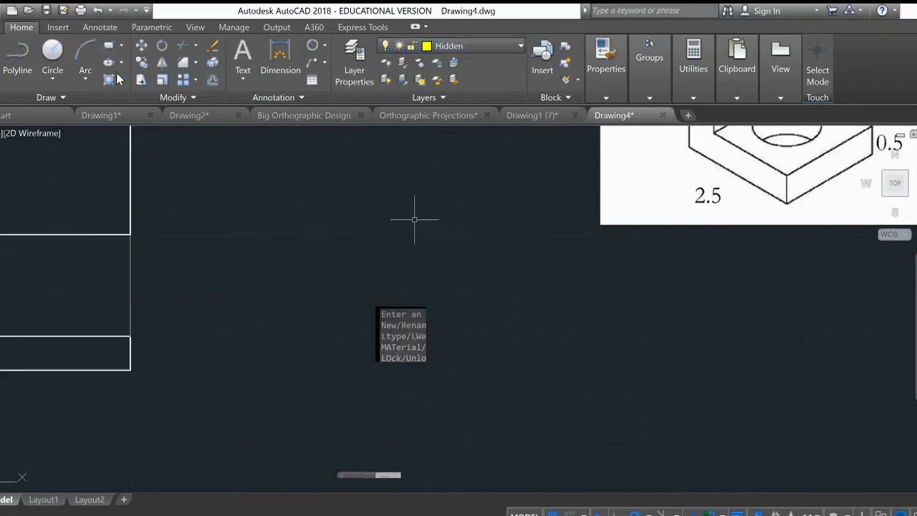
pyautogui.scroll(-5, 414, 219)
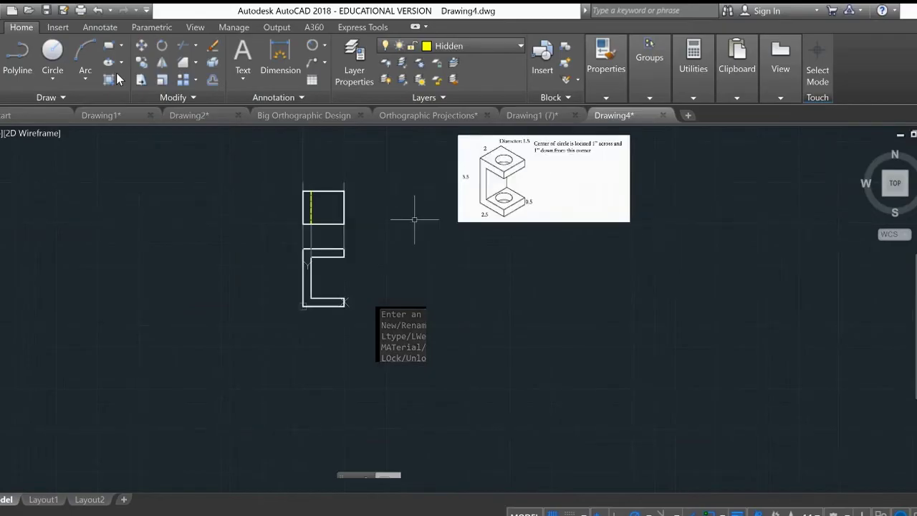
pyautogui.moveTo(414, 219); pyautogui.dragTo(365, 254, button='middle')
pyautogui.scroll(3, 472, 199)
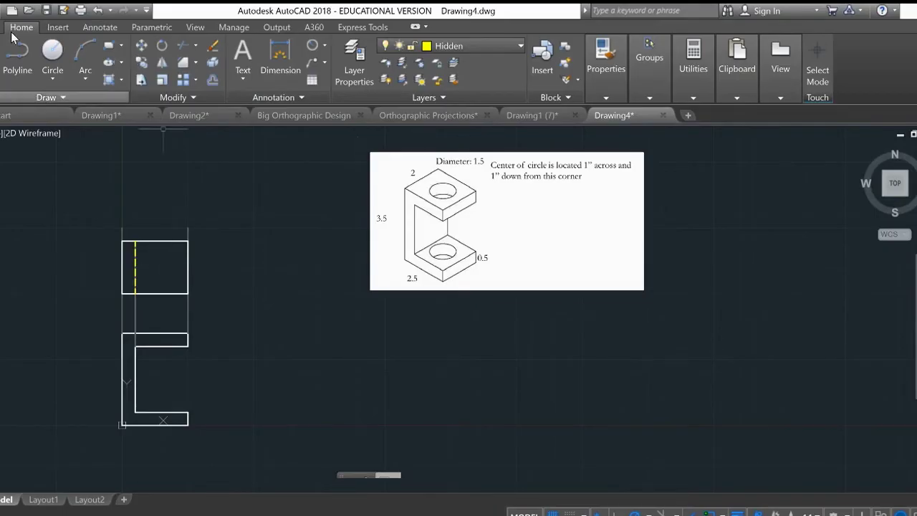
pyautogui.write('c')
pyautogui.press('Return')
pyautogui.click(53, 55)
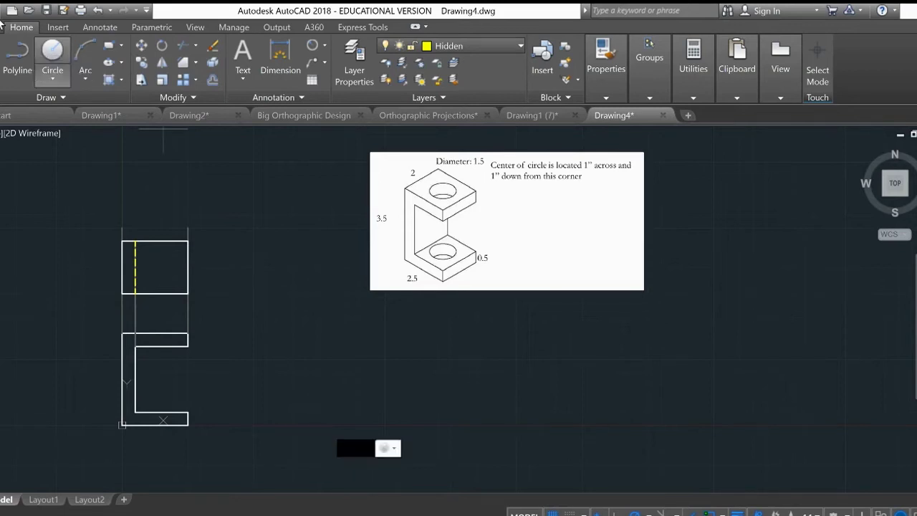
pyautogui.press('Escape')
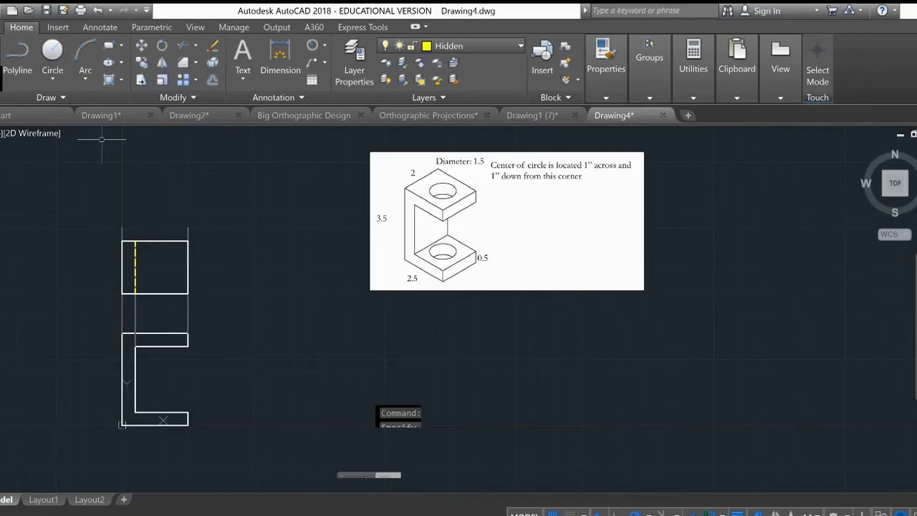
# Make Projection the current layer and draw a line from the top view's upper-right corner, 1 unit down and 1 unit left.
pyautogui.click(450, 46)
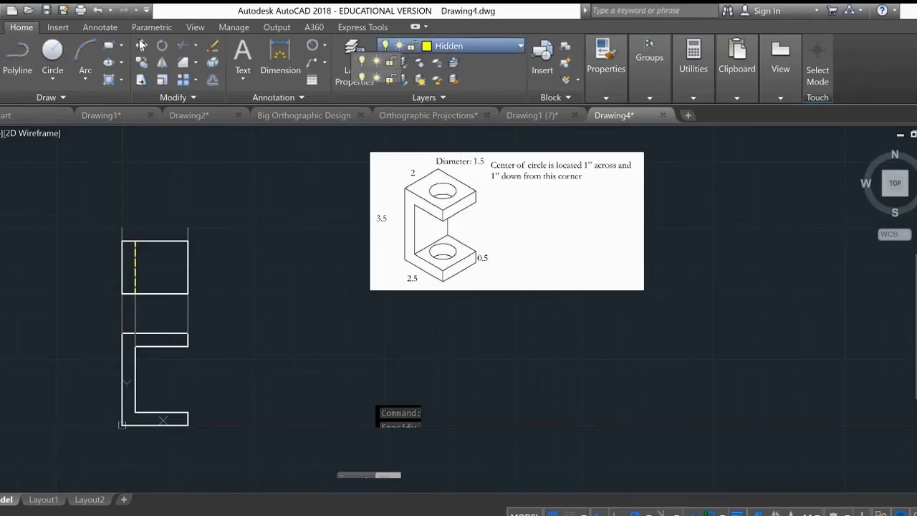
pyautogui.click(435, 113)
pyautogui.click(0, 57)
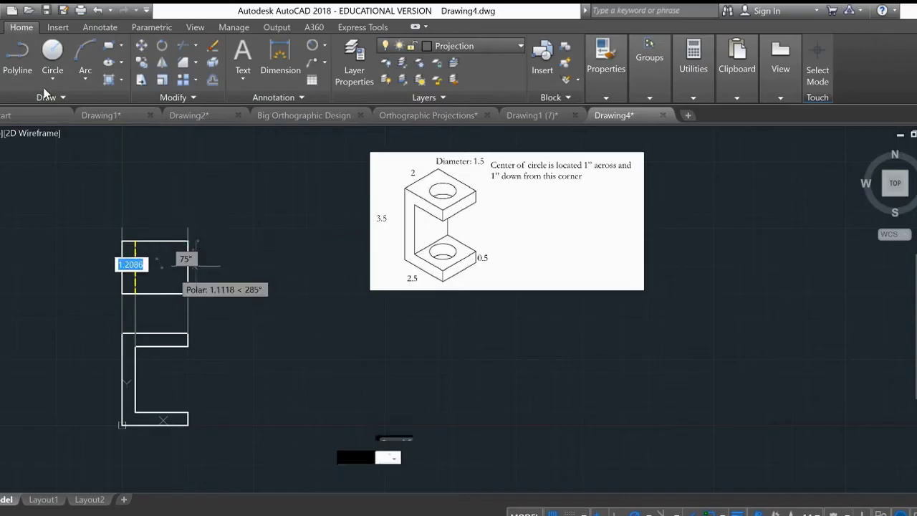
pyautogui.write('1')
pyautogui.press('Return')
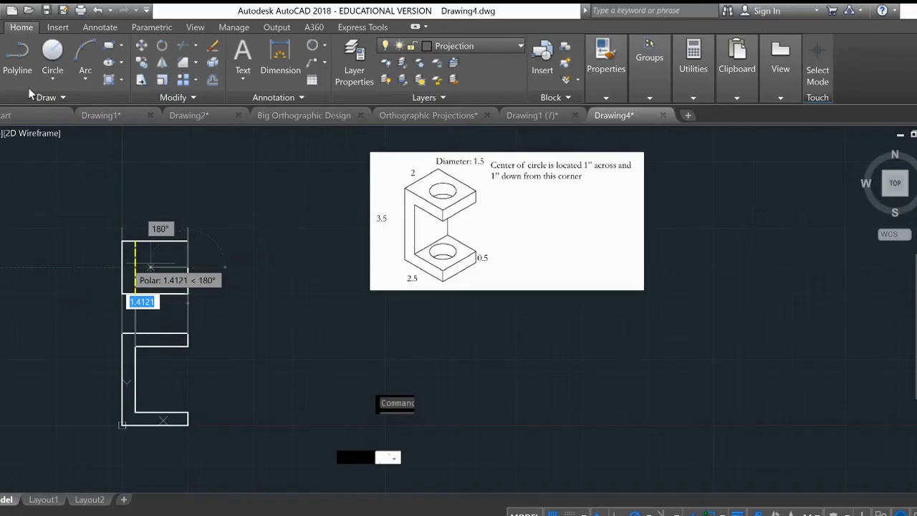
pyautogui.write('1')
pyautogui.press('Return')
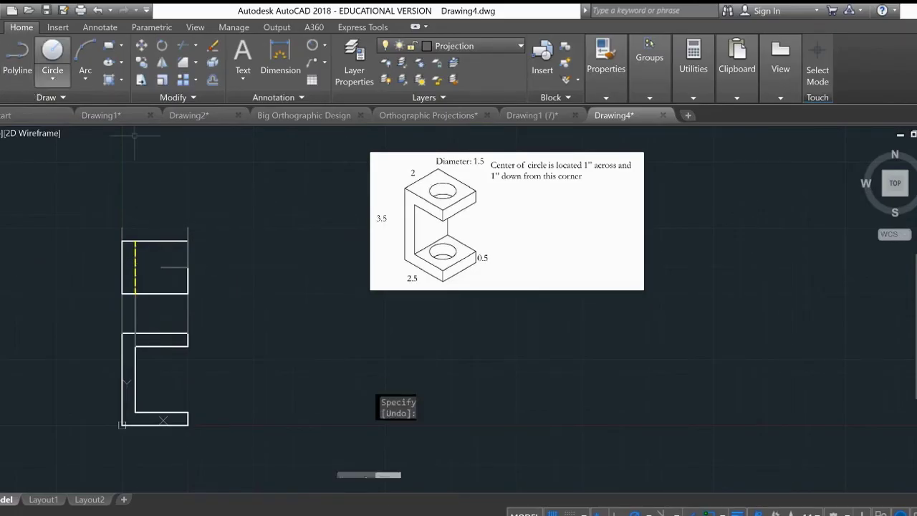
# Draw a circle of diameter 1.5 centered on the inner end of the 1-unit horizontal line in the top view.
pyautogui.click(53, 51)
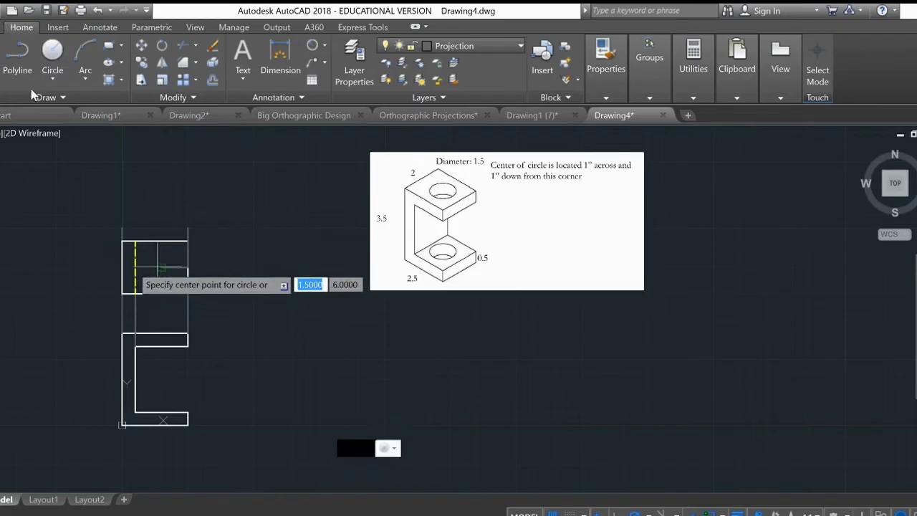
pyautogui.click(162, 268)
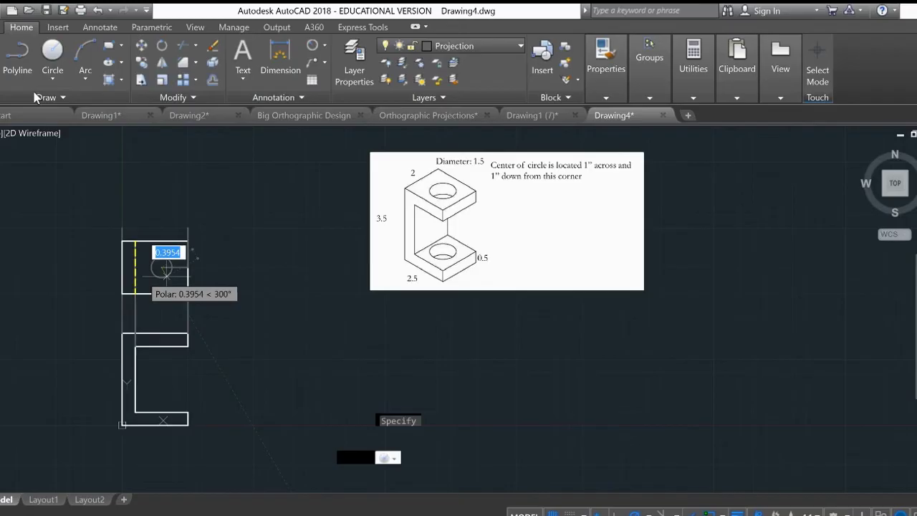
pyautogui.click(165, 268)
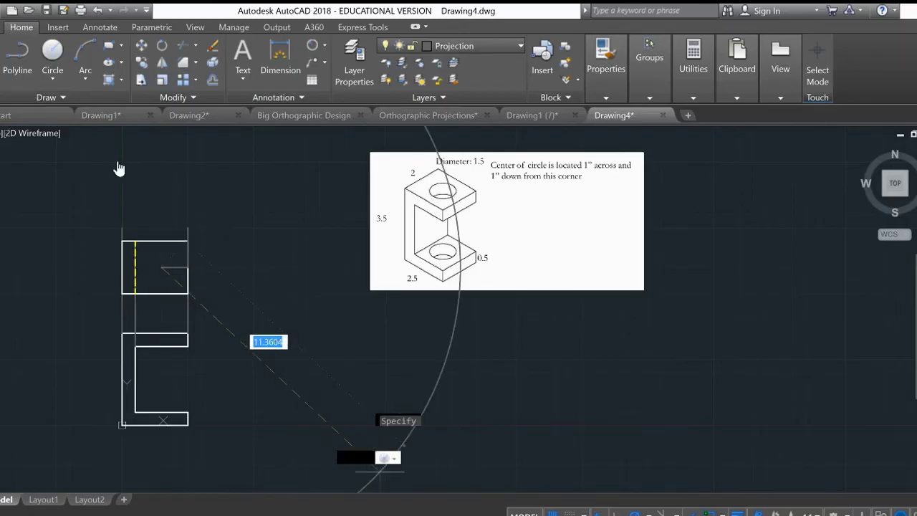
pyautogui.press('Escape')
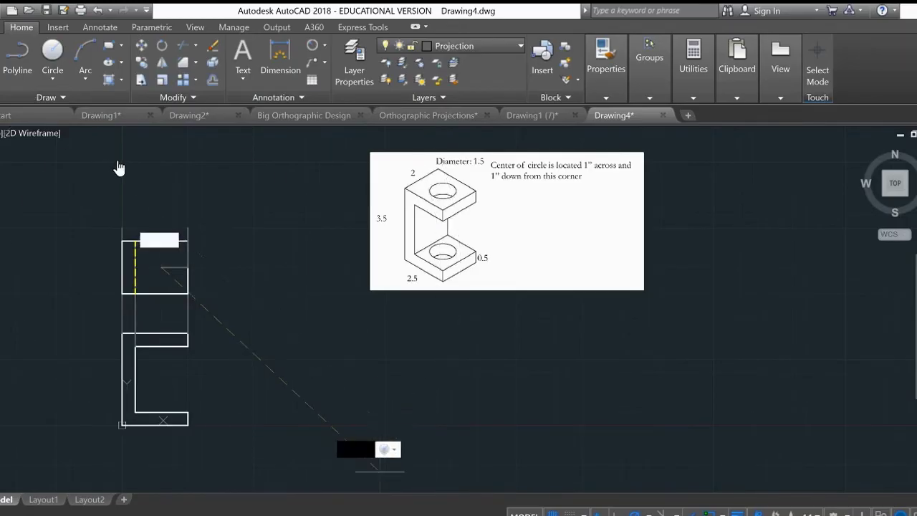
pyautogui.click(119, 168)
pyautogui.press('BackSpace')
pyautogui.write('1.5')
pyautogui.press('Return')
pyautogui.press('Return')
pyautogui.click(168, 252)
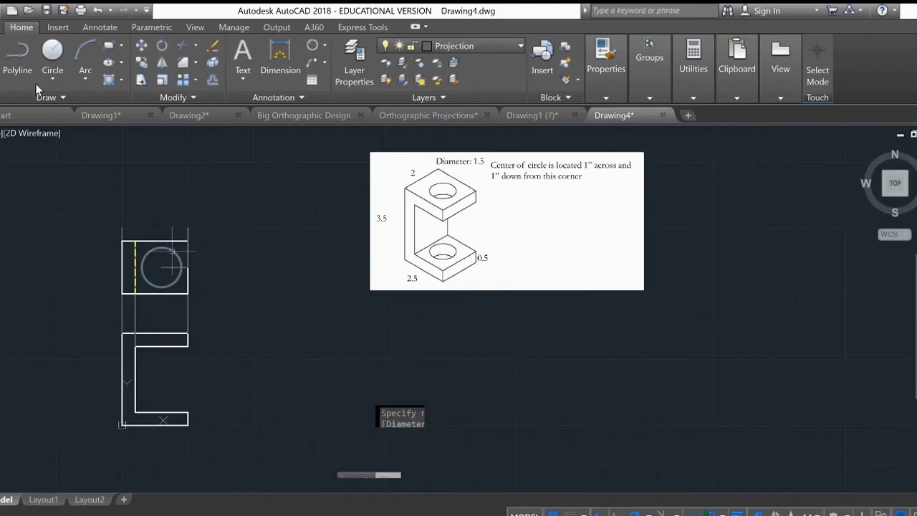
# Set the top view circle's diameter to 1.5 and move the circle from the Projection layer to the white object-line layer.
pyautogui.write('d')
pyautogui.press('Return')
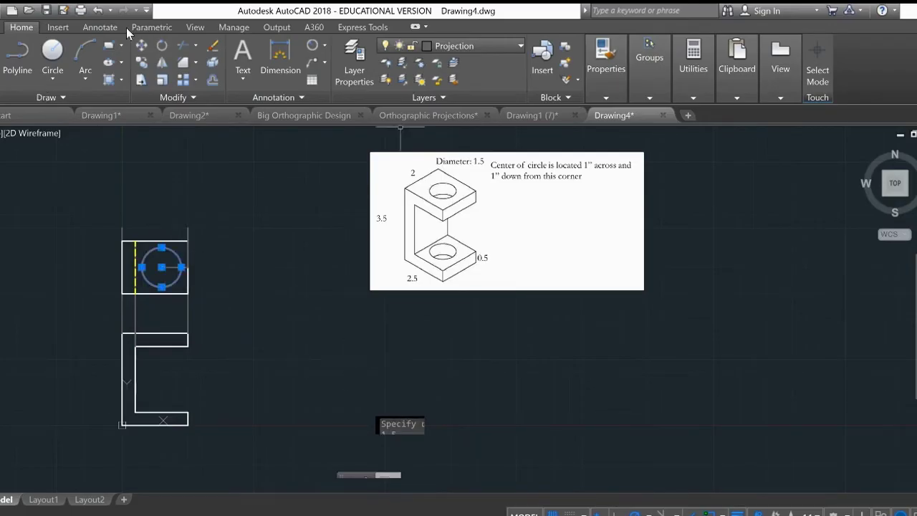
pyautogui.press('Return')
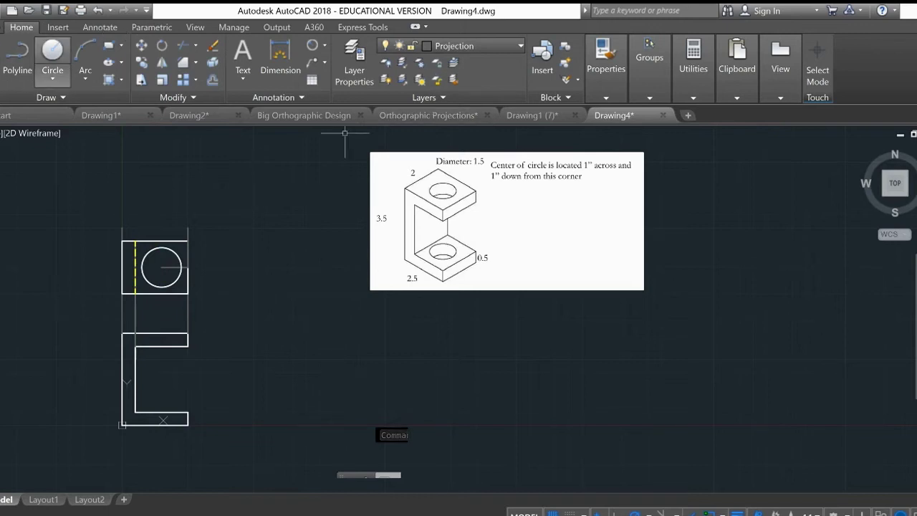
# Draw vertical projection lines from the circle's right and left quadrants down to the front view's top edge.
pyautogui.click(20, 70)
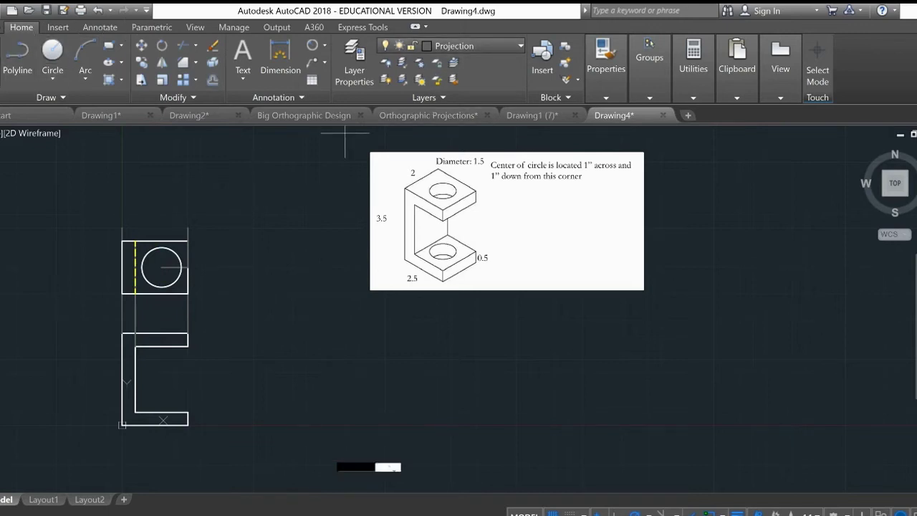
pyautogui.click(181, 266)
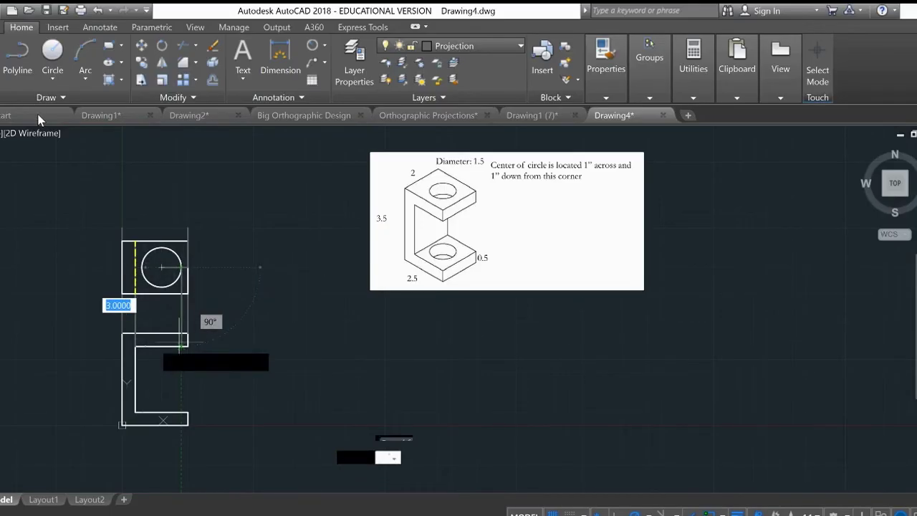
pyautogui.click(181, 333)
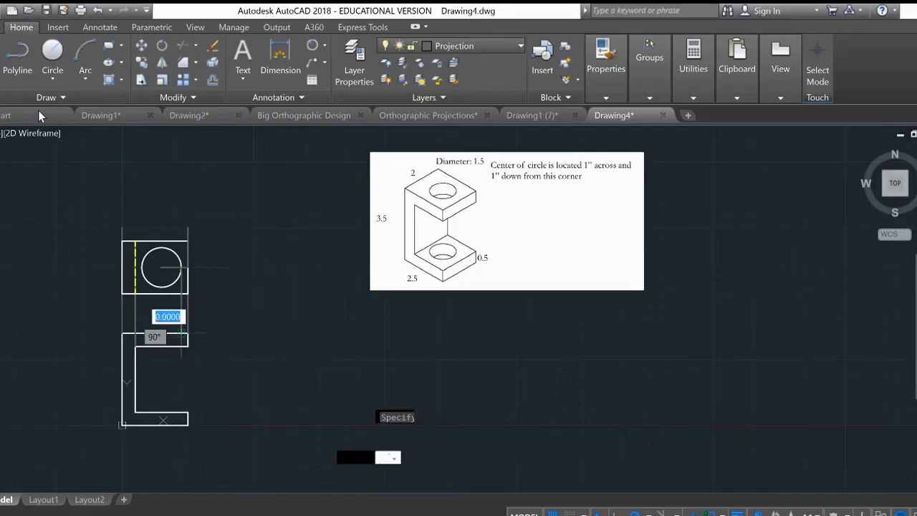
pyautogui.press('Escape')
pyautogui.press('Return')
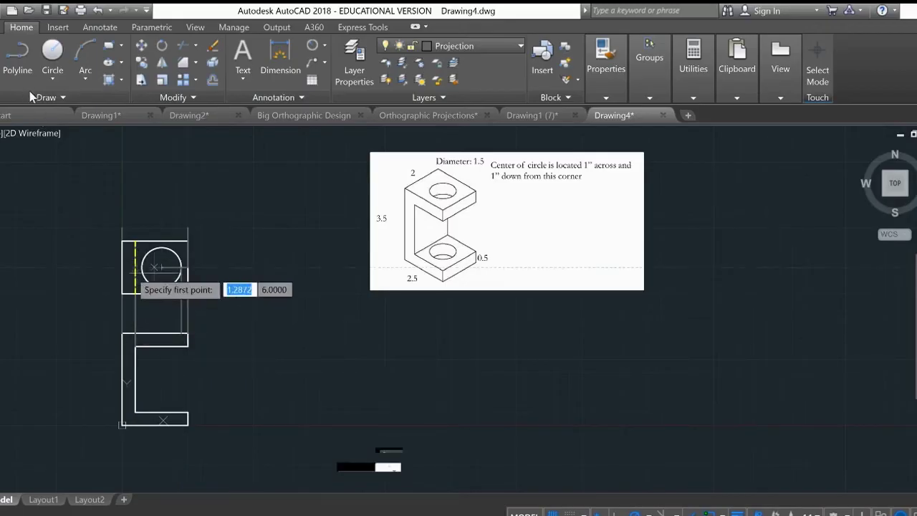
pyautogui.click(142, 267)
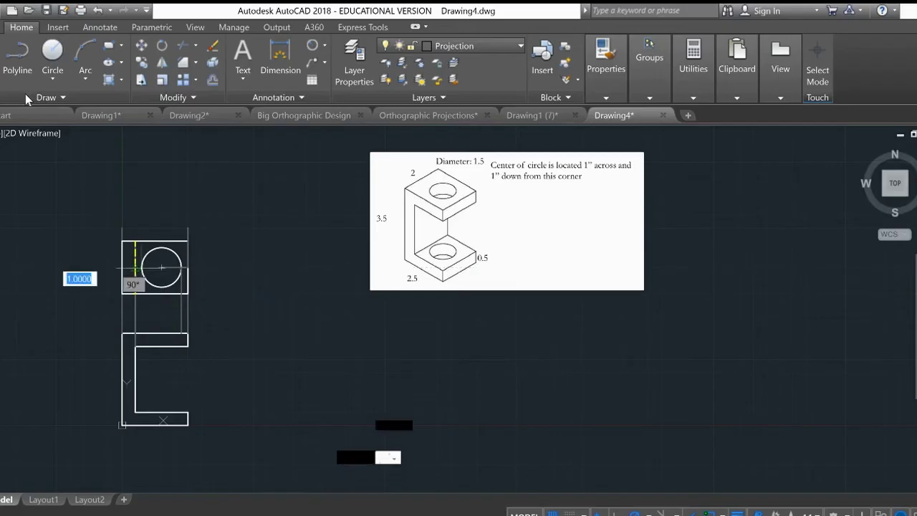
pyautogui.click(141, 333)
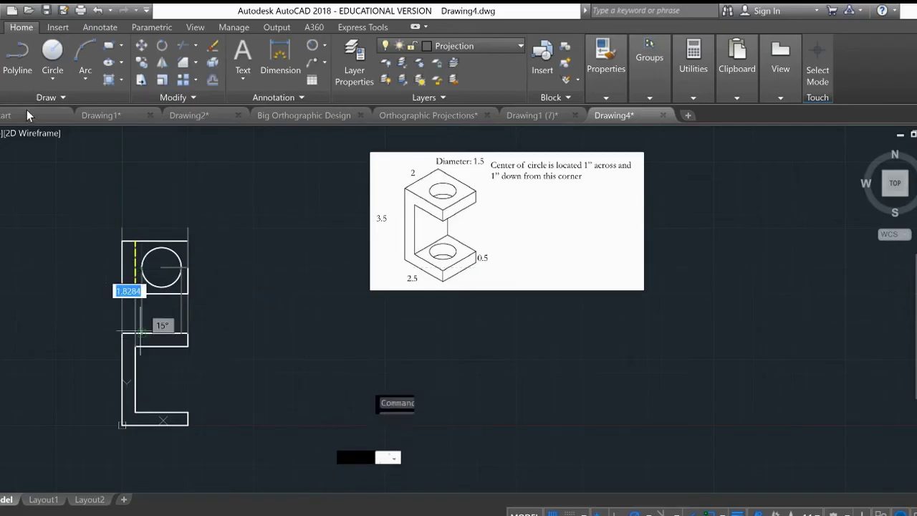
pyautogui.press('Escape')
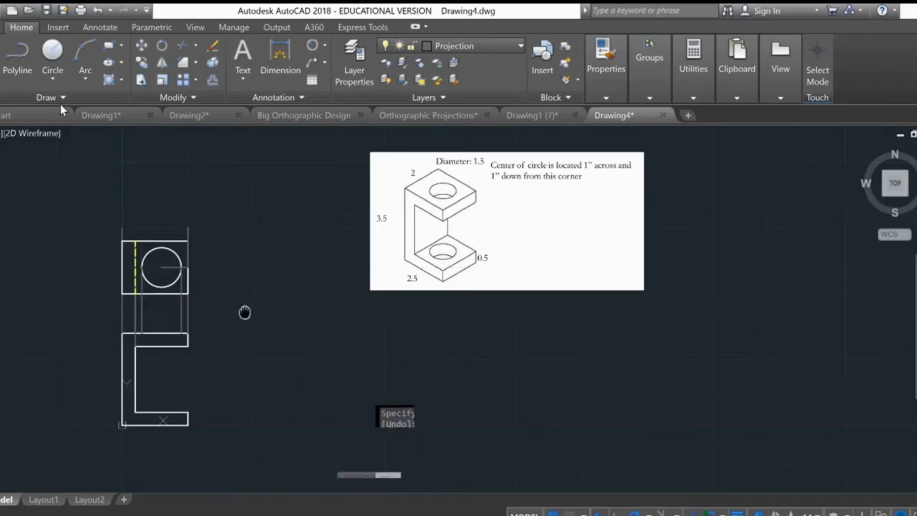
# Make Hidden the current layer and draw the hole's two vertical hidden lines across the front view's upper flange.
pyautogui.moveTo(244, 311); pyautogui.dragTo(269, 279, button='middle')
pyautogui.scroll(2, 161, 329)
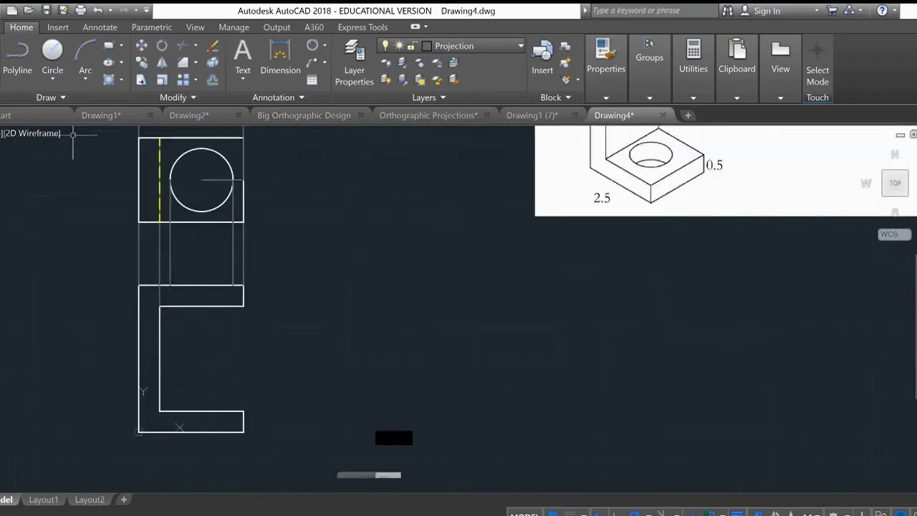
pyautogui.click(462, 45)
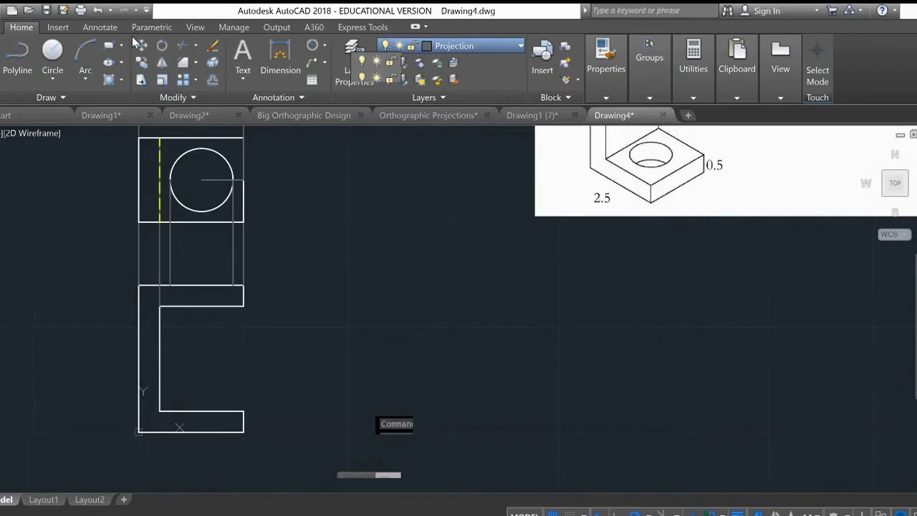
pyautogui.click(459, 100)
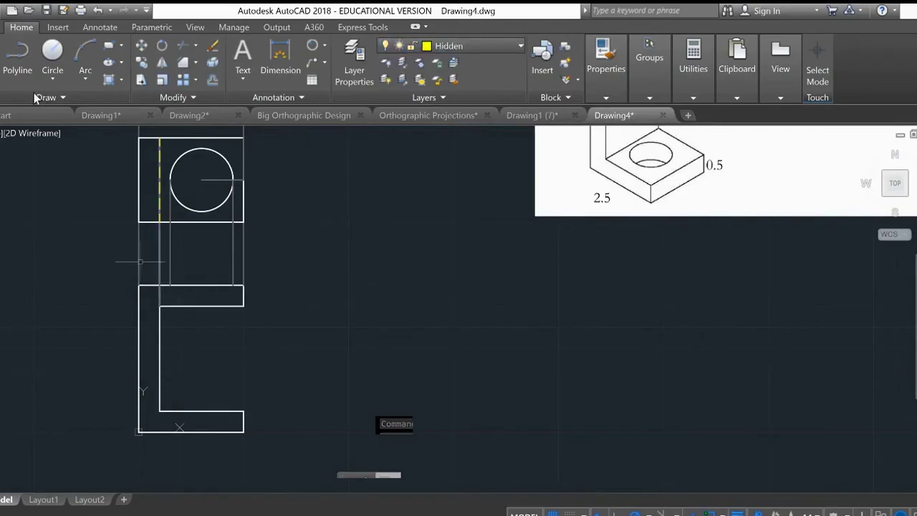
pyautogui.click(32, 63)
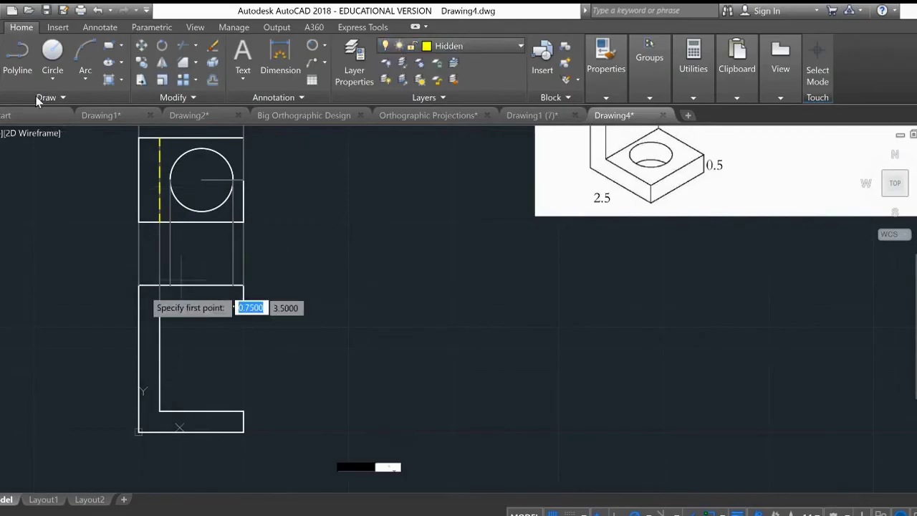
pyautogui.click(170, 285)
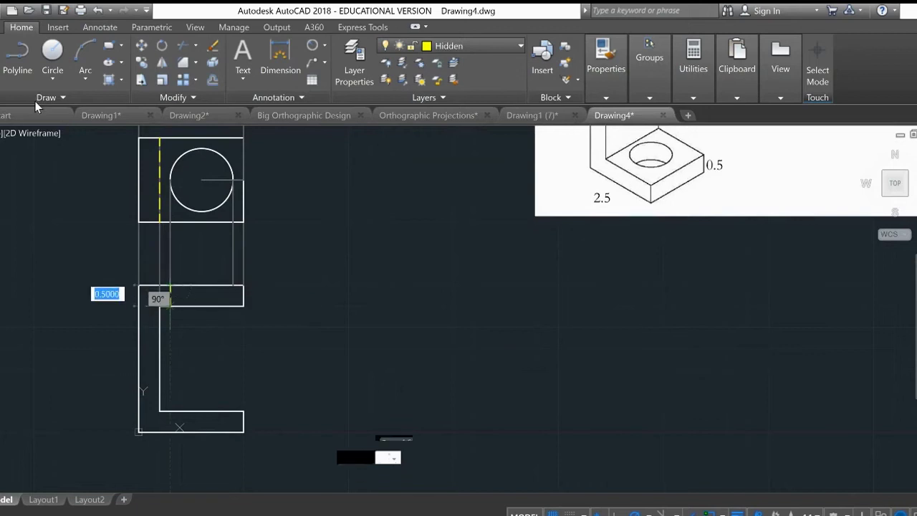
pyautogui.press('Return')
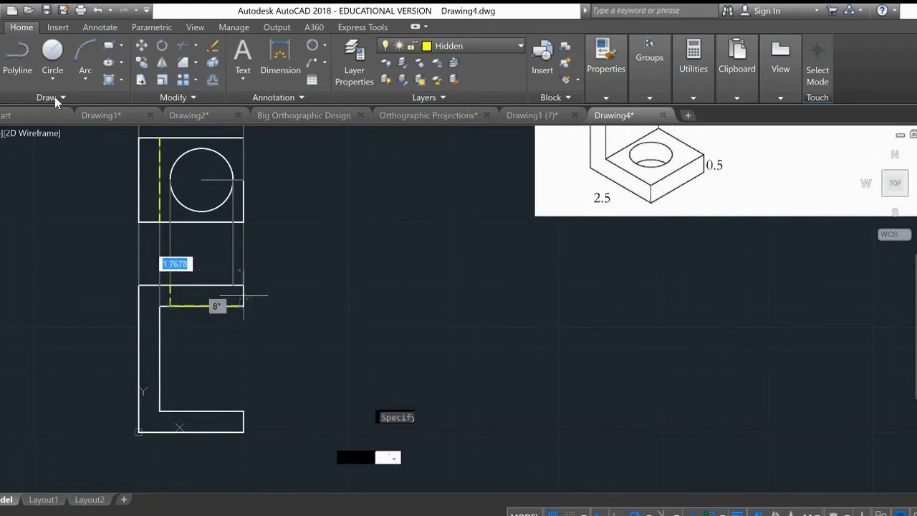
pyautogui.press('Return')
pyautogui.press('Return')
pyautogui.click(233, 285)
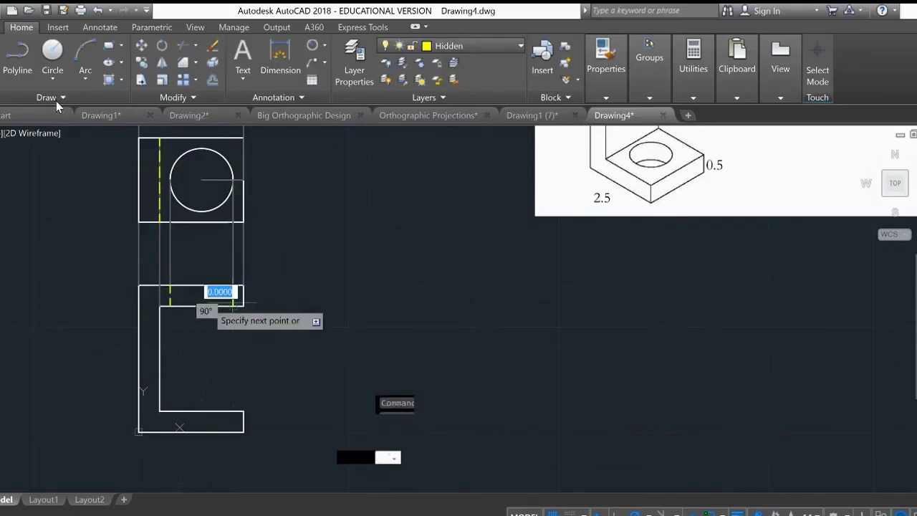
pyautogui.click(233, 306)
pyautogui.press('Return')
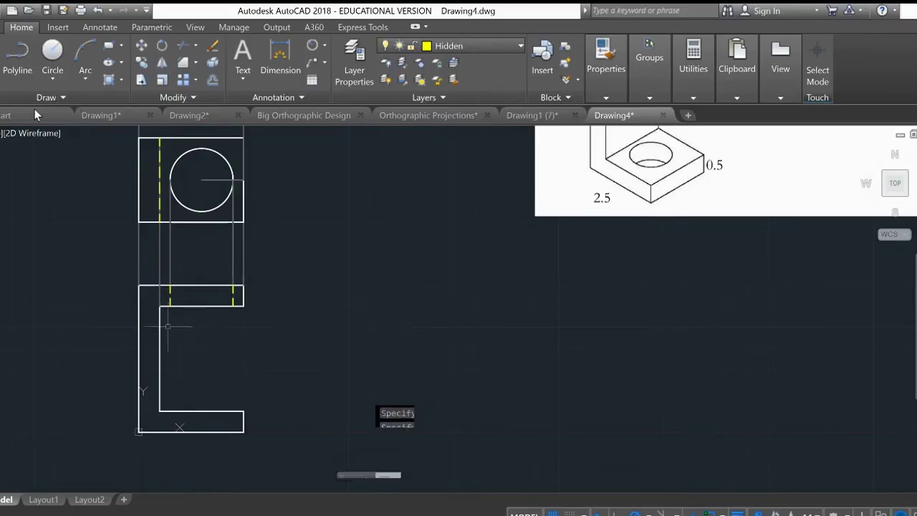
# Draw the hole's two vertical hidden lines across the front view's lower flange, aligned with those in the upper flange.
pyautogui.press('Return')
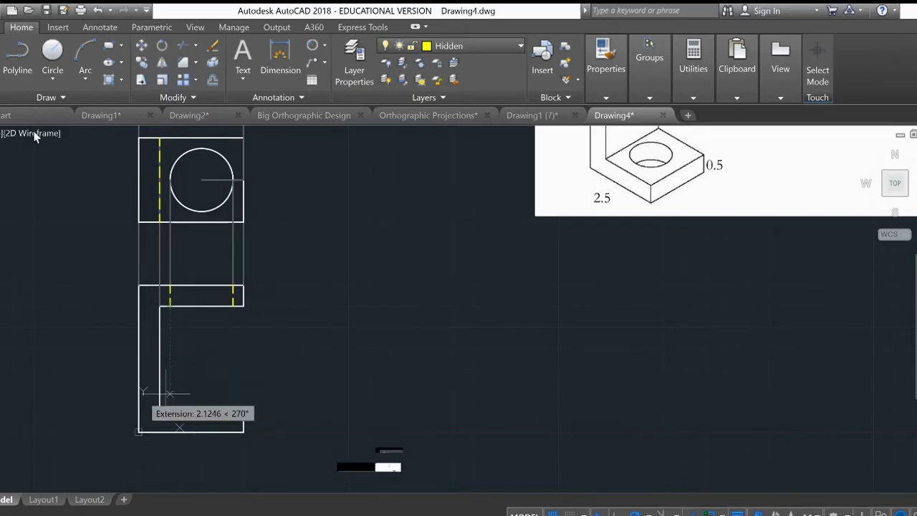
pyautogui.click(139, 430)
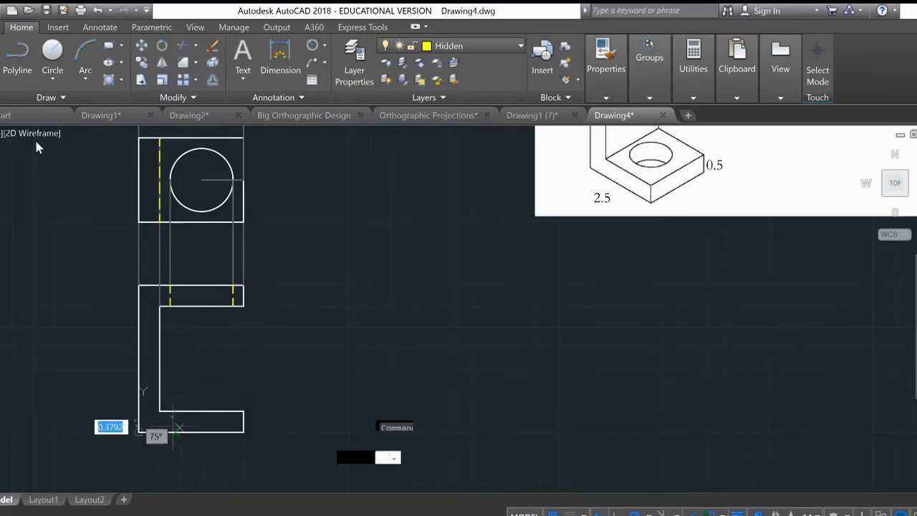
pyautogui.press('Escape')
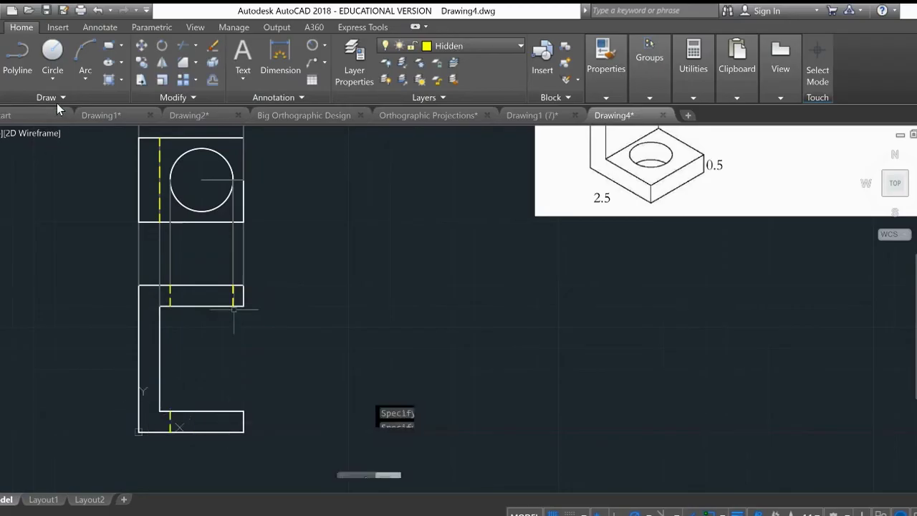
pyautogui.press('Return')
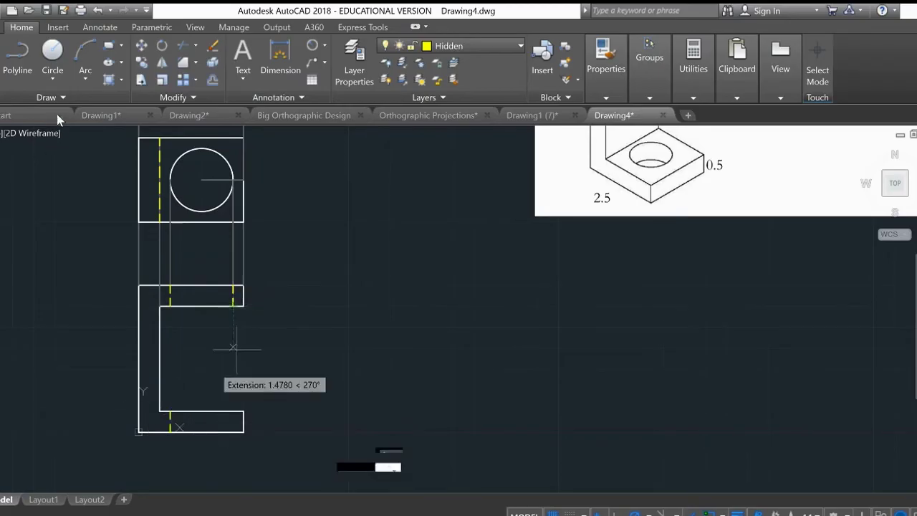
pyautogui.click(232, 410)
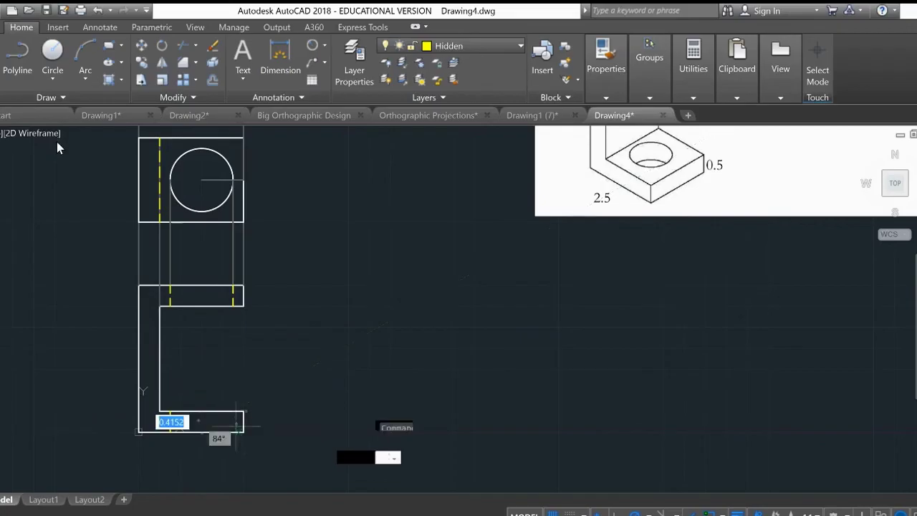
pyautogui.press('Return')
pyautogui.press('Return')
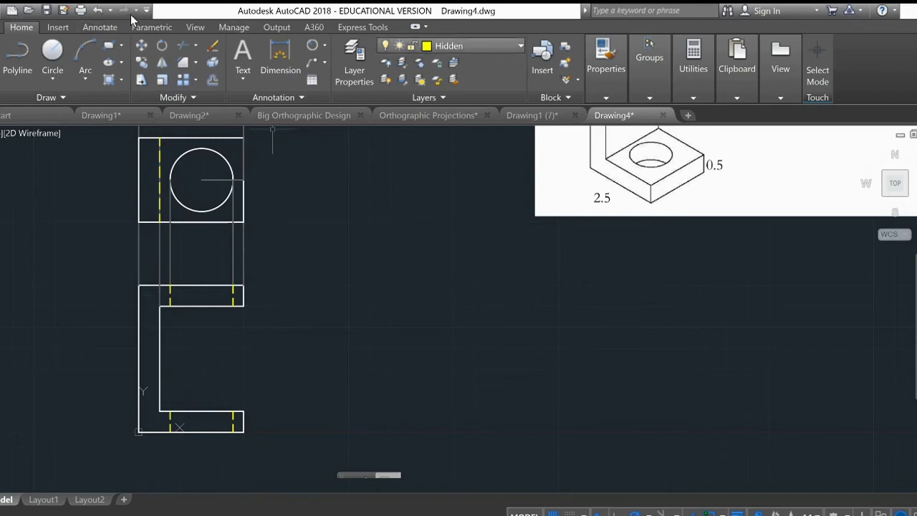
# Turn off the Projection layer and add a center mark to the top view's circle.
pyautogui.click(111, 50)
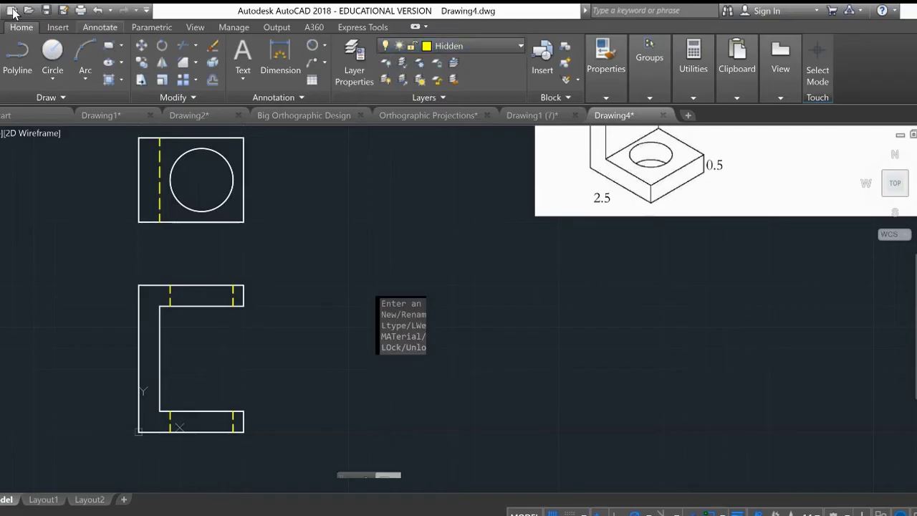
pyautogui.click(99, 27)
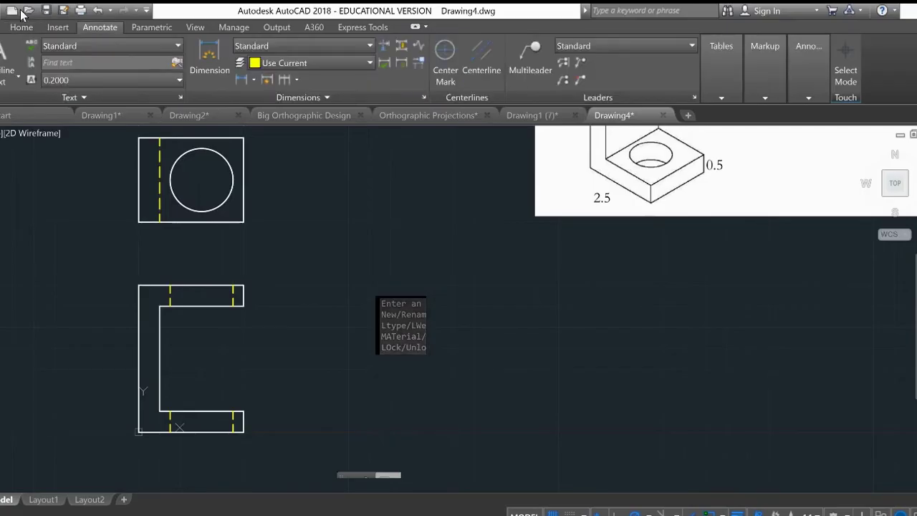
pyautogui.press('Escape')
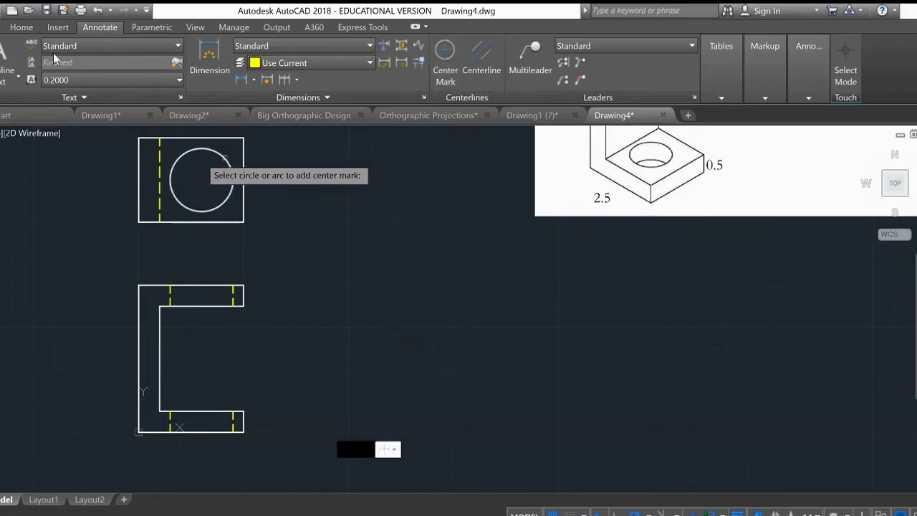
pyautogui.click(224, 158)
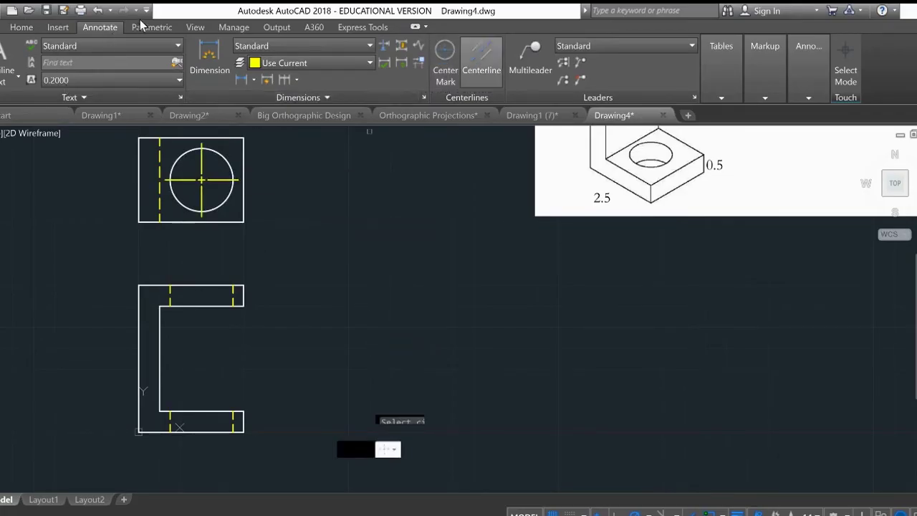
# Add centerlines between the paired hidden lines in the front view's upper and lower flanges.
pyautogui.click(481, 54)
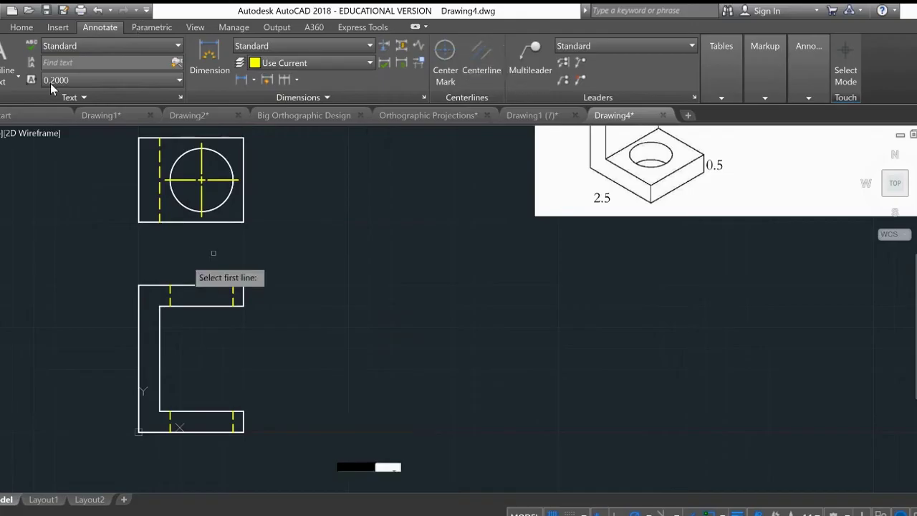
pyautogui.click(170, 293)
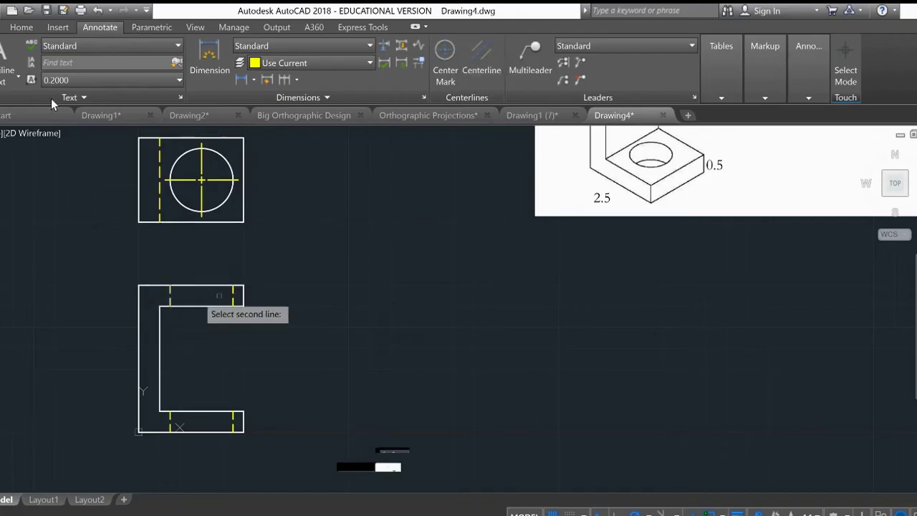
pyautogui.click(233, 294)
pyautogui.press('Return')
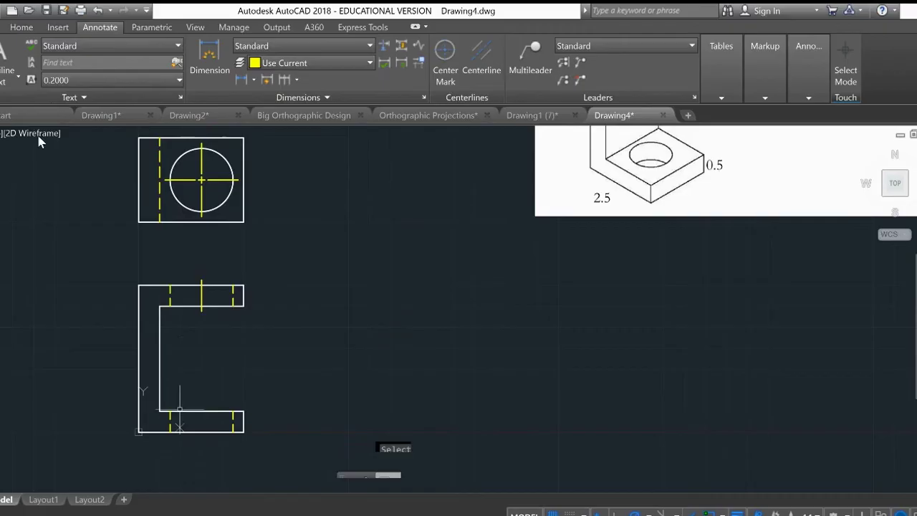
pyautogui.click(171, 421)
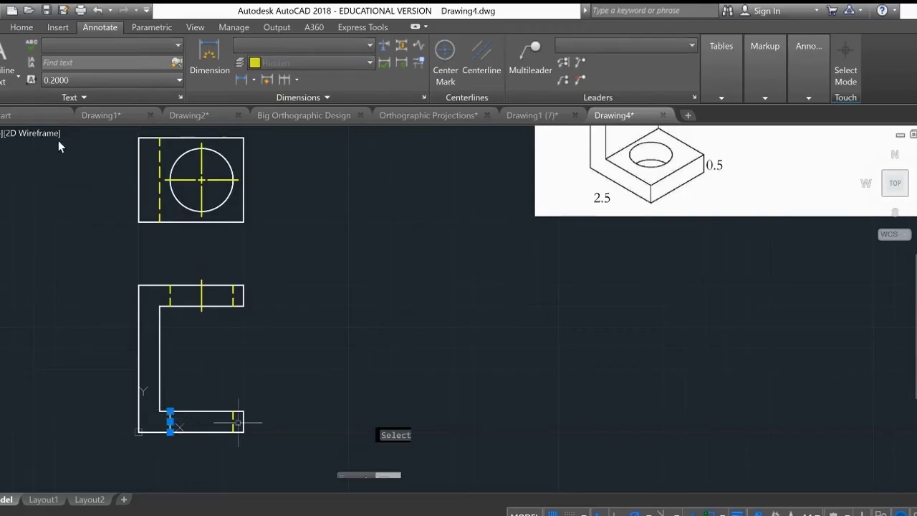
pyautogui.click(234, 423)
pyautogui.press('Escape')
pyautogui.press('Return')
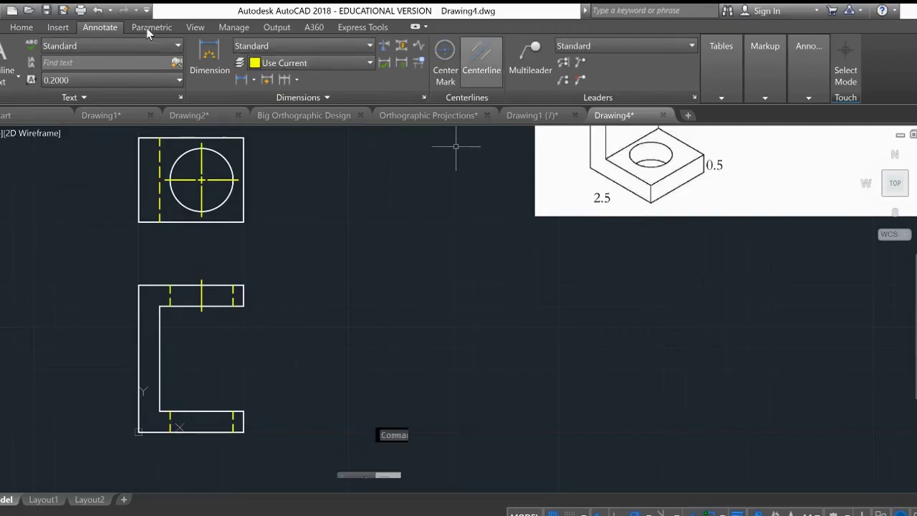
pyautogui.click(170, 423)
pyautogui.click(232, 426)
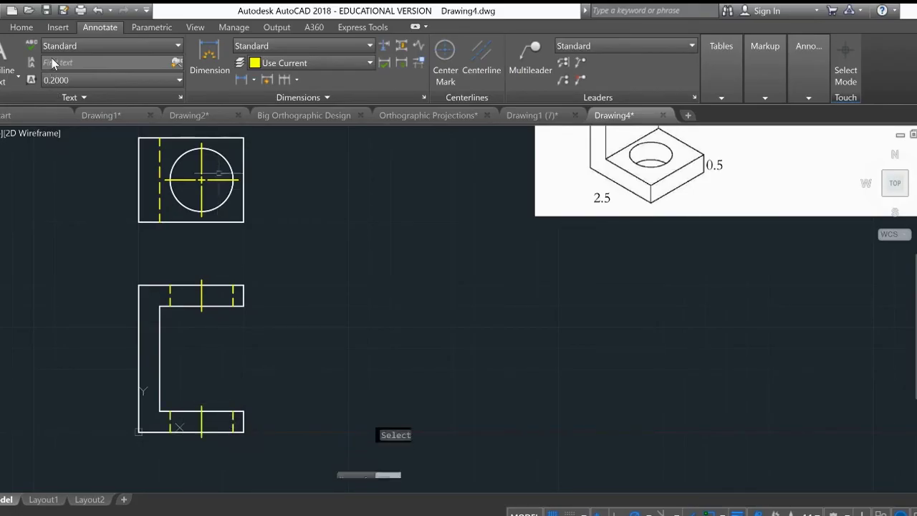
# Move the top view's center mark and the front view's two flange centerlines to the Center layer.
pyautogui.click(22, 27)
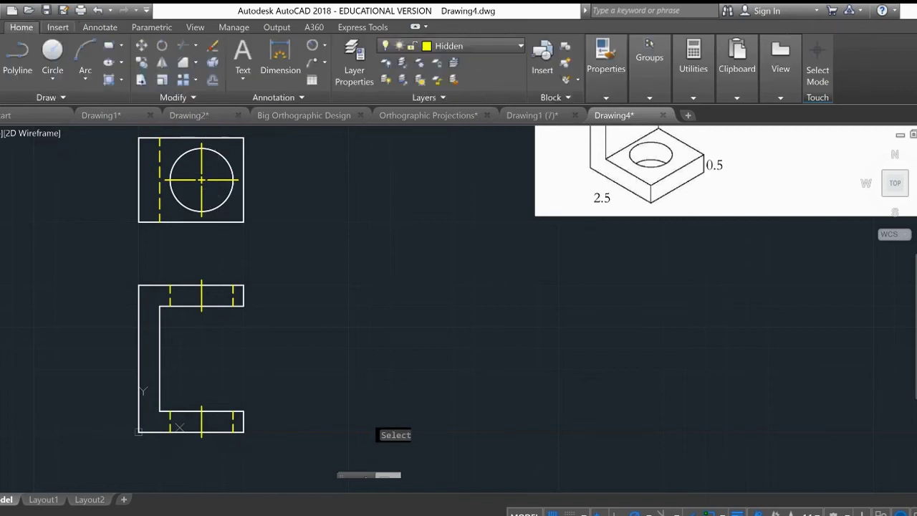
pyautogui.click(204, 179)
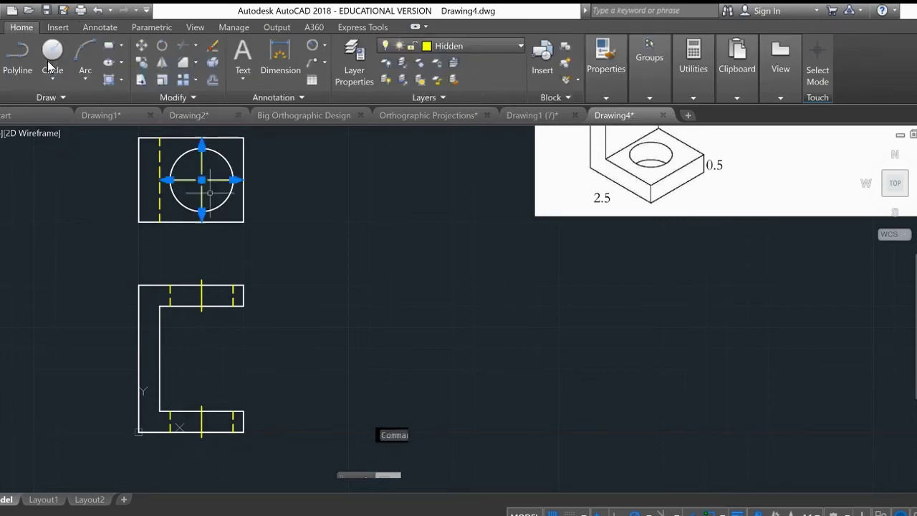
pyautogui.click(201, 295)
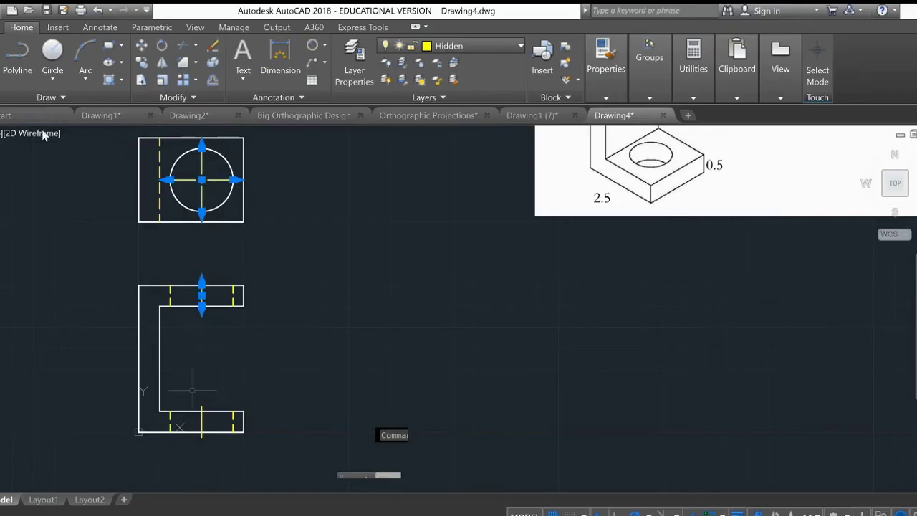
pyautogui.click(201, 421)
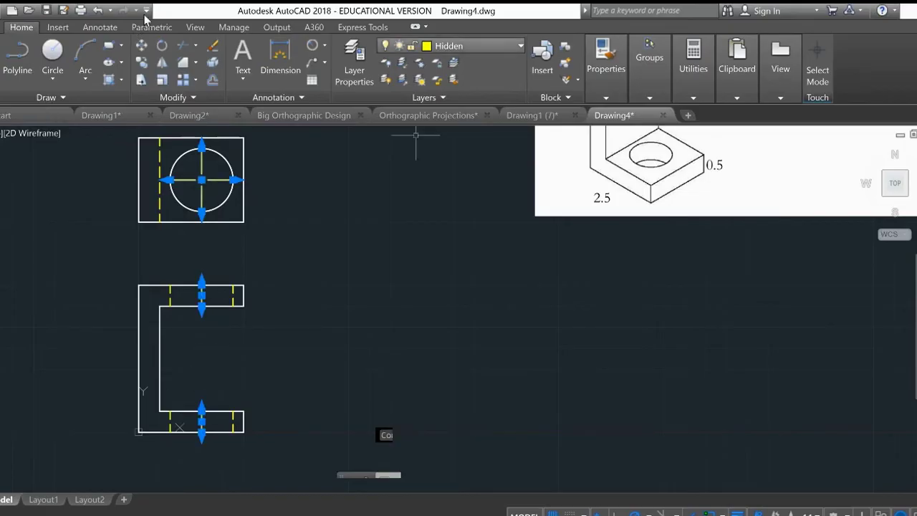
pyautogui.press('Escape')
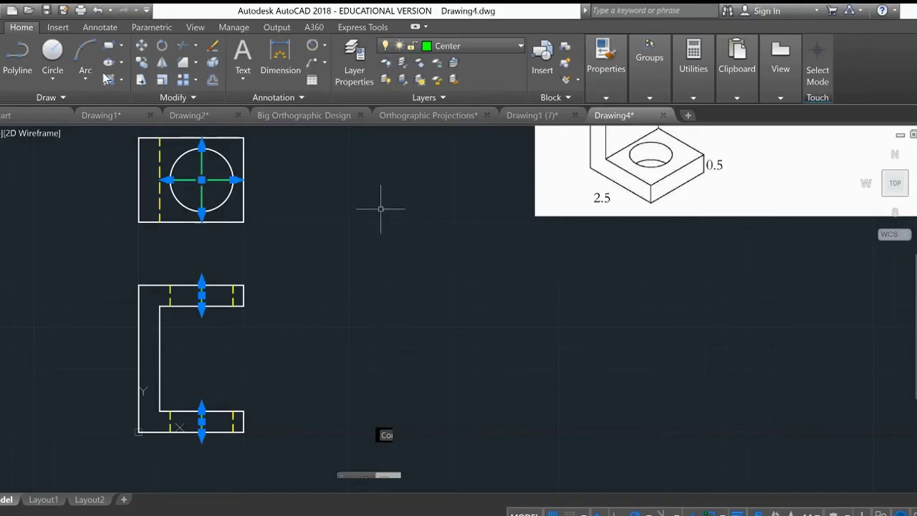
pyautogui.press('Escape')
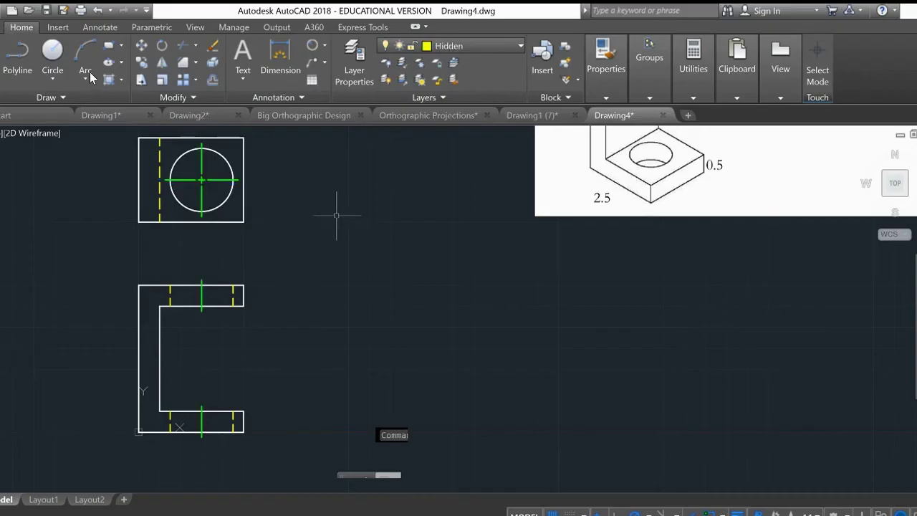
# Turn on the Projection layer, make it current, and draw a 45° miter line up from the front view's upper-right corner.
pyautogui.moveTo(346, 200); pyautogui.dragTo(317, 222, button='middle')
pyautogui.scroll(2, 293, 264)
pyautogui.scroll(-2, 294, 264)
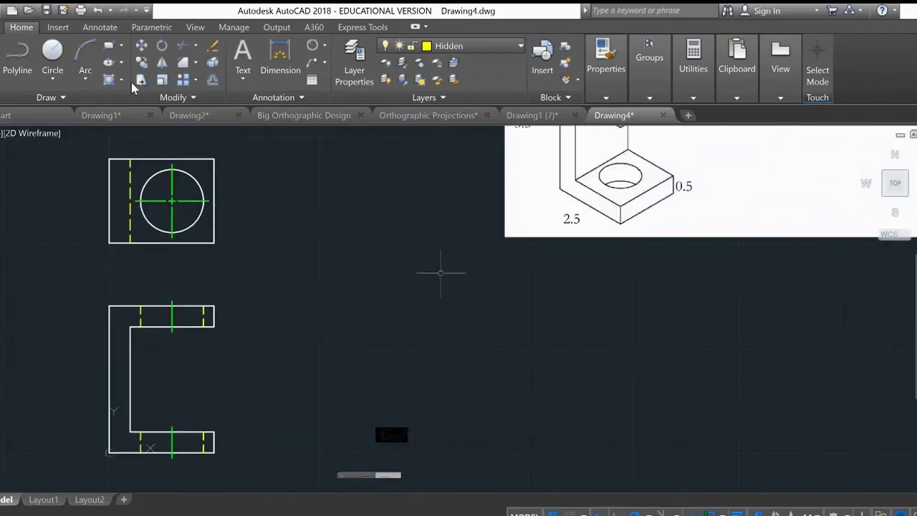
pyautogui.scroll(-2, 348, 248)
pyautogui.moveTo(348, 248); pyautogui.dragTo(305, 266, button='middle')
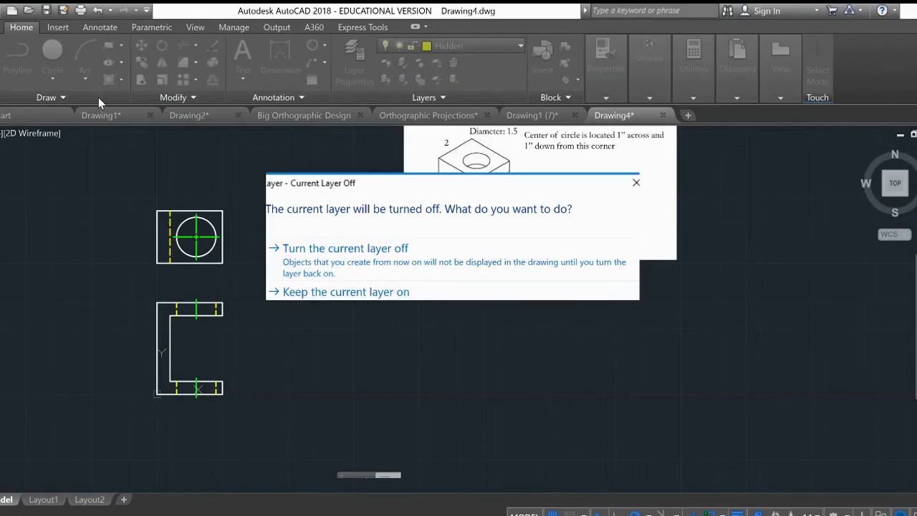
pyautogui.press('Escape')
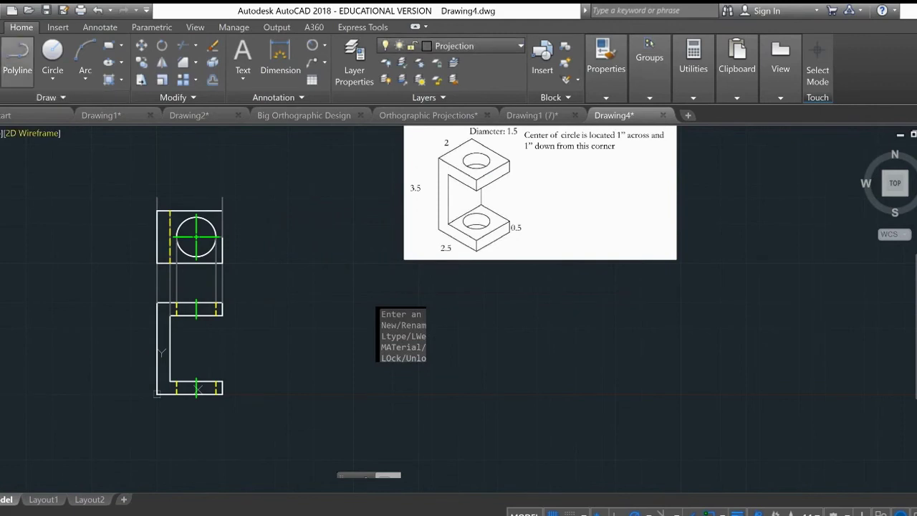
pyautogui.click(17, 61)
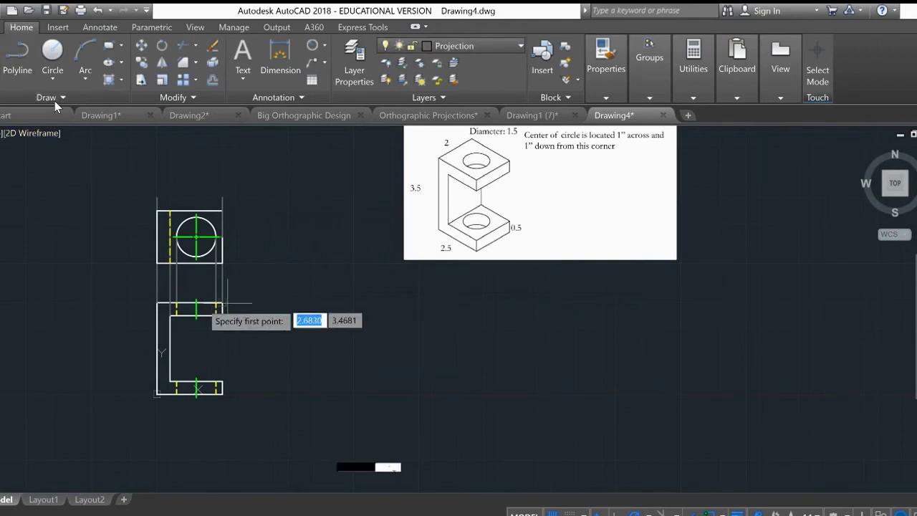
pyautogui.click(223, 302)
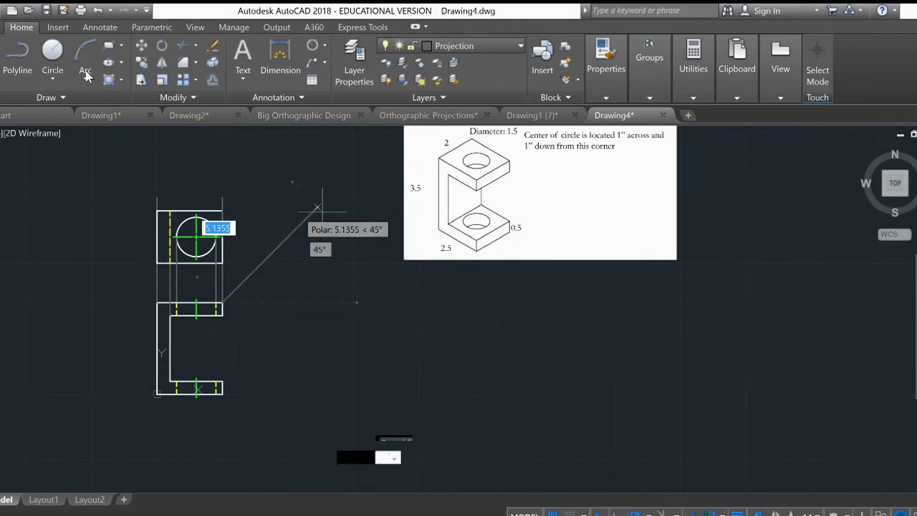
pyautogui.click(342, 182)
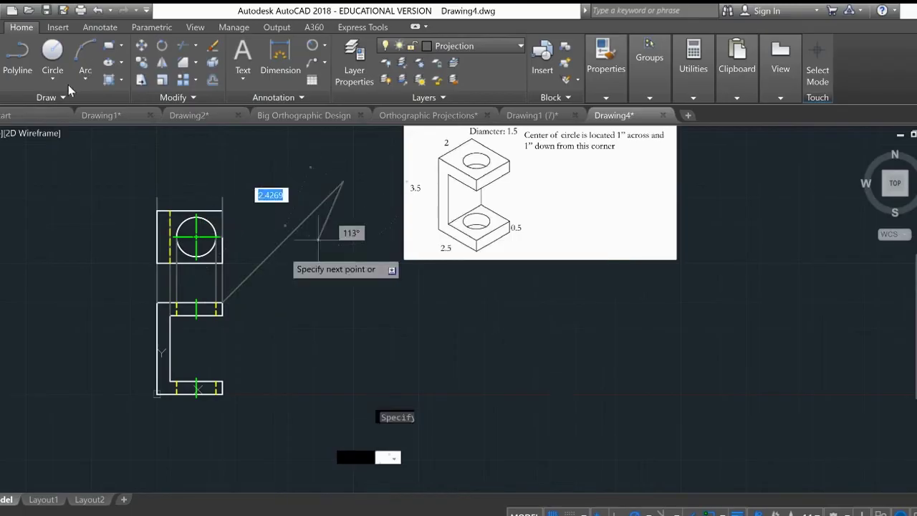
pyautogui.press('Escape')
# Project the top view's upper-right and lower-right corners horizontally to the miter line and down to the front view's base level.
pyautogui.press('Return')
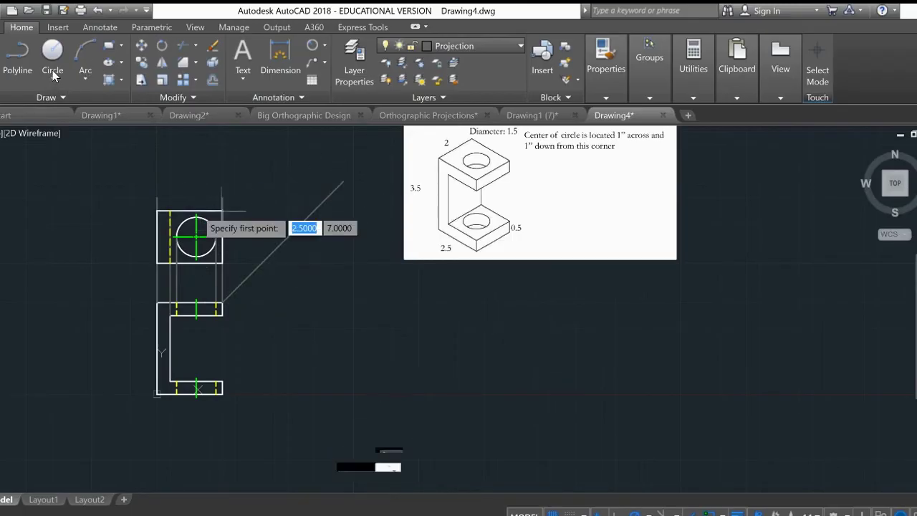
pyautogui.click(222, 211)
pyautogui.click(314, 209)
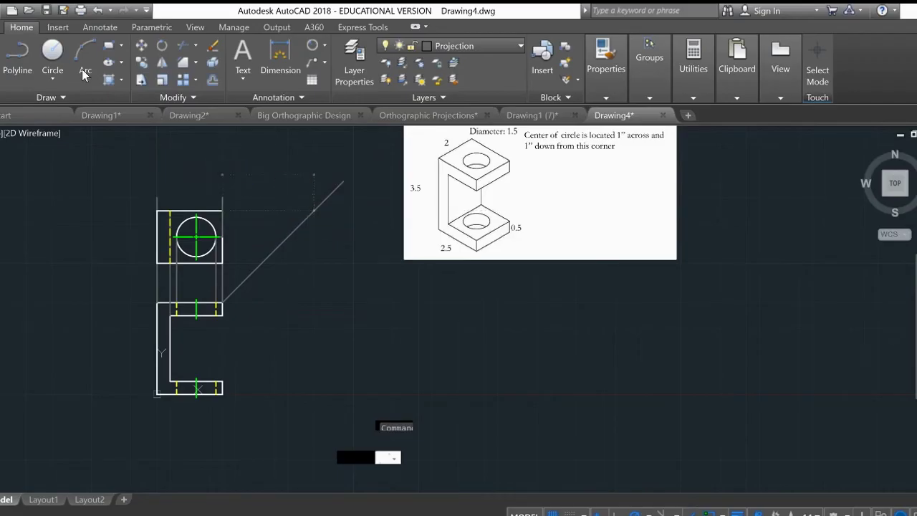
pyautogui.click(314, 393)
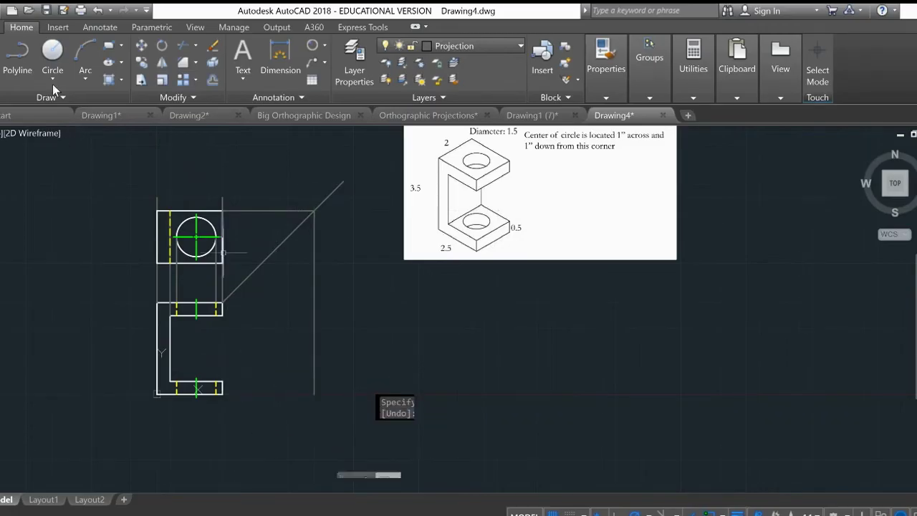
pyautogui.press('Return')
pyautogui.click(223, 263)
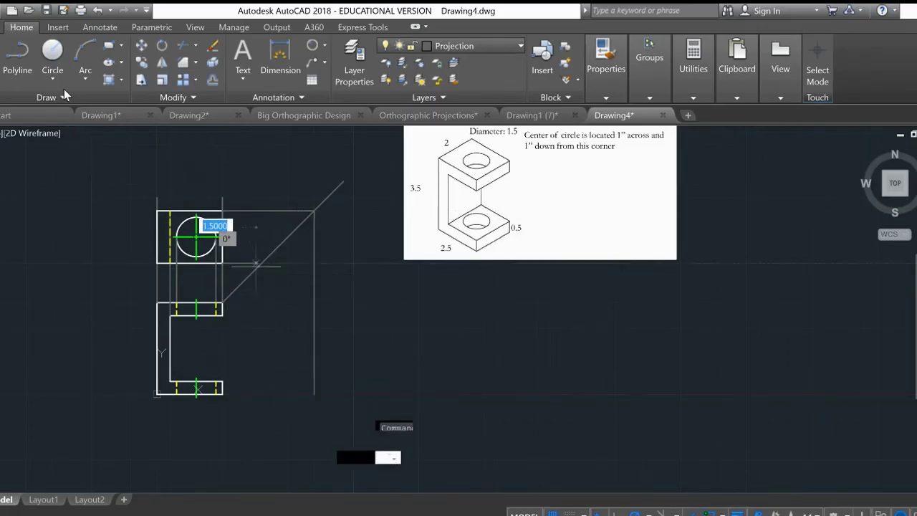
pyautogui.click(261, 263)
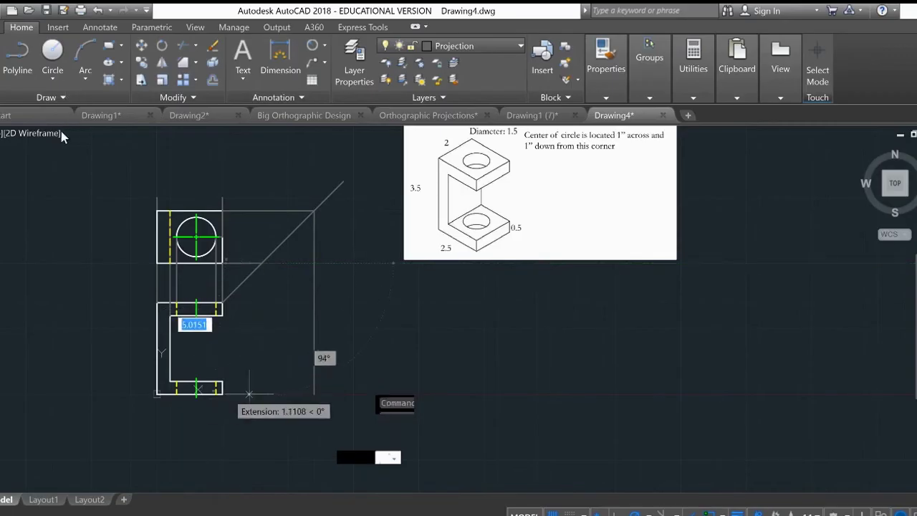
pyautogui.click(261, 393)
pyautogui.press('Return')
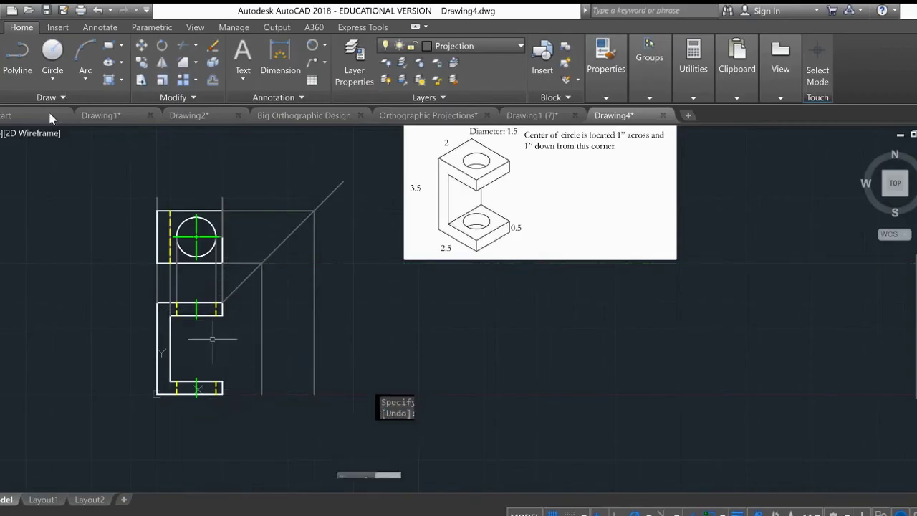
# Project the hole's horizontal centerline from the top view's right edge to the miter line and down to the front view's base level.
pyautogui.press('Return')
pyautogui.scroll(2, 194, 247)
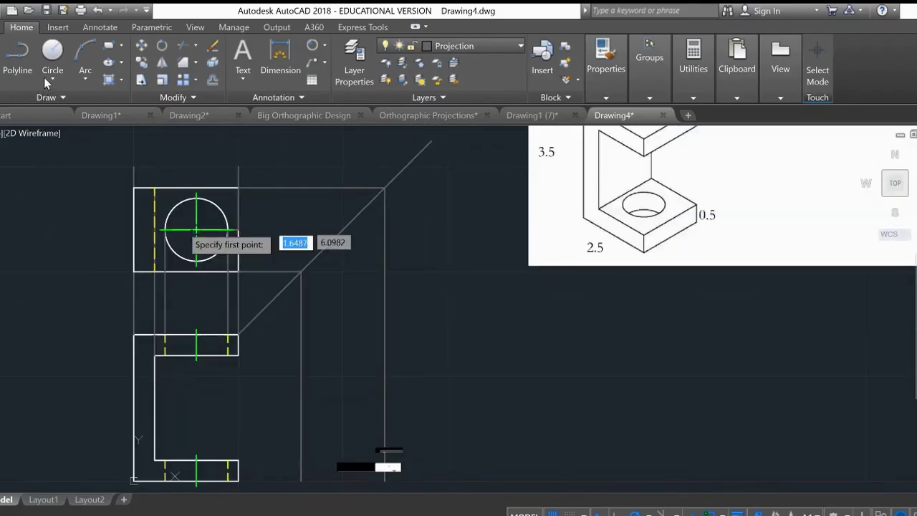
pyautogui.click(239, 229)
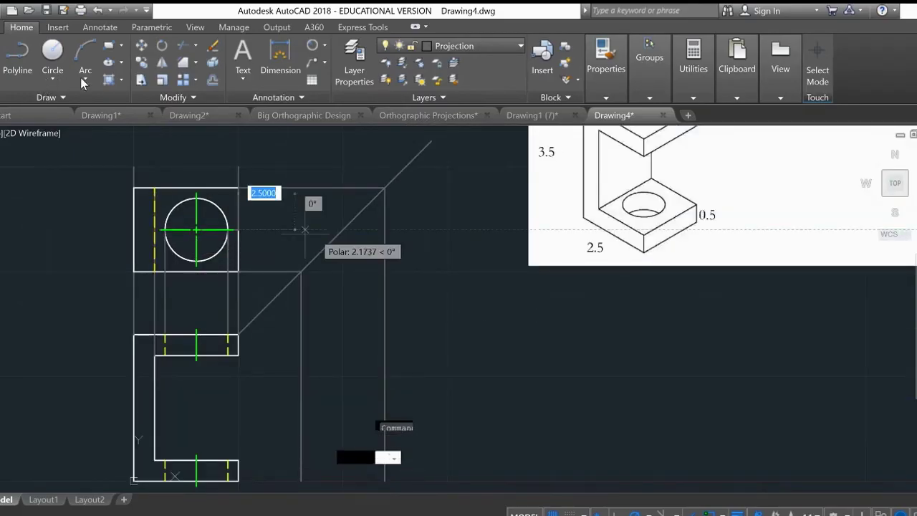
pyautogui.click(343, 229)
pyautogui.moveTo(333, 373); pyautogui.dragTo(333, 310, button='middle')
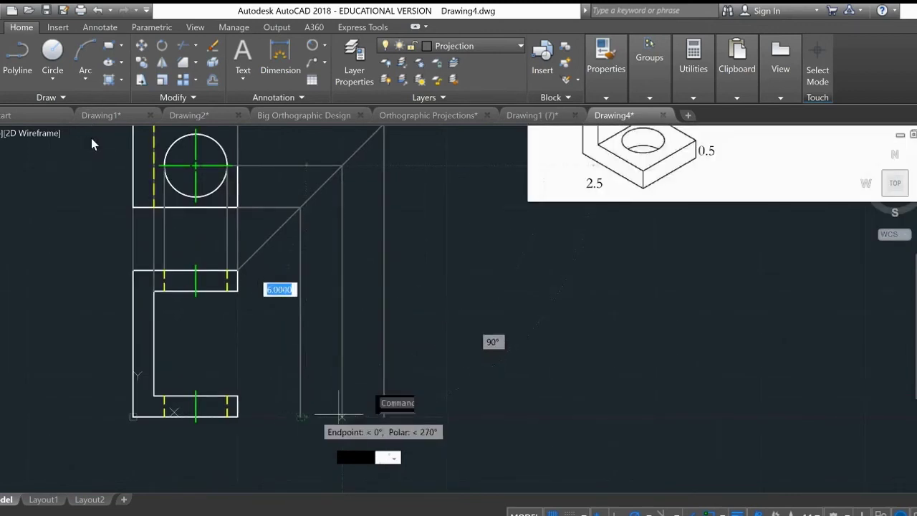
pyautogui.click(341, 416)
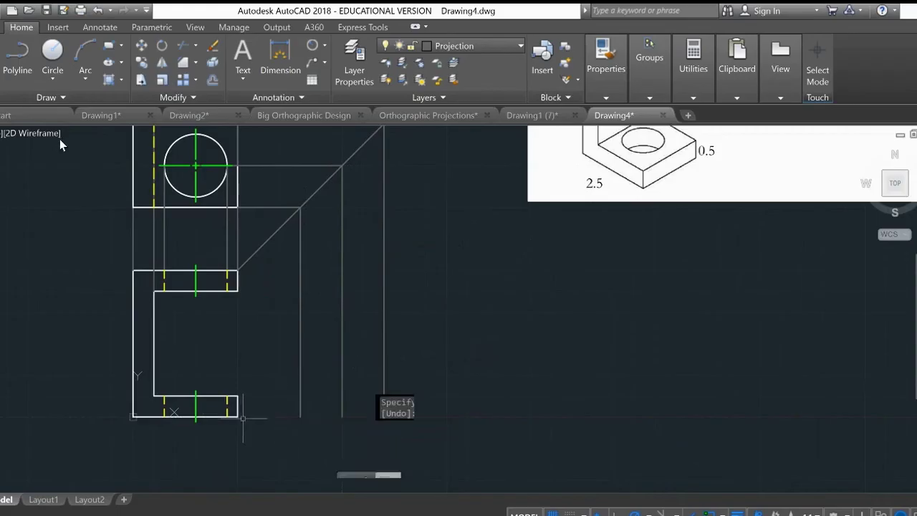
pyautogui.press('Return')
# Project the lower quadrant of the top view's circle to the miter line and down past the front view's base level.
pyautogui.press('Return')
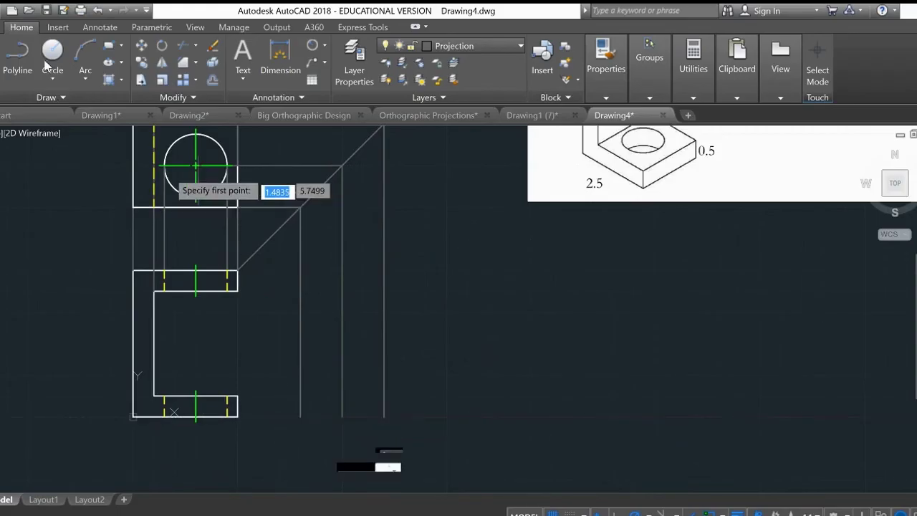
pyautogui.click(196, 196)
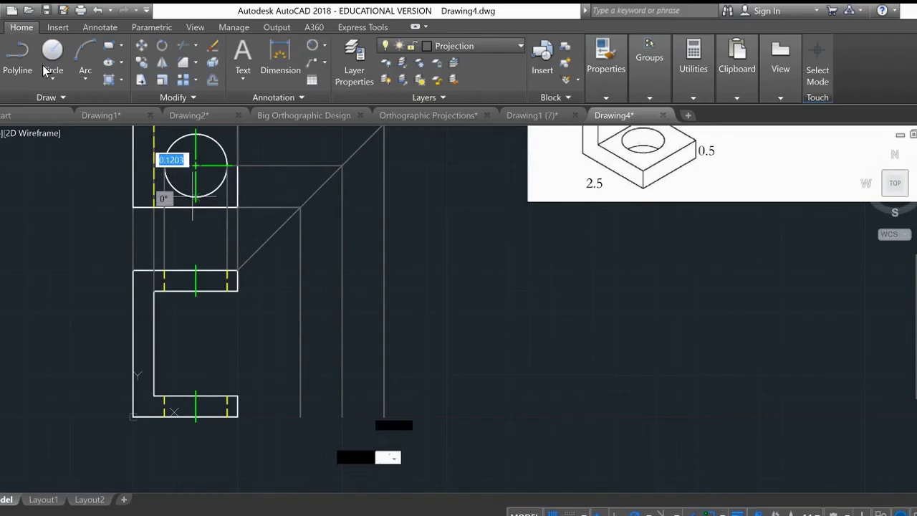
pyautogui.click(300, 207)
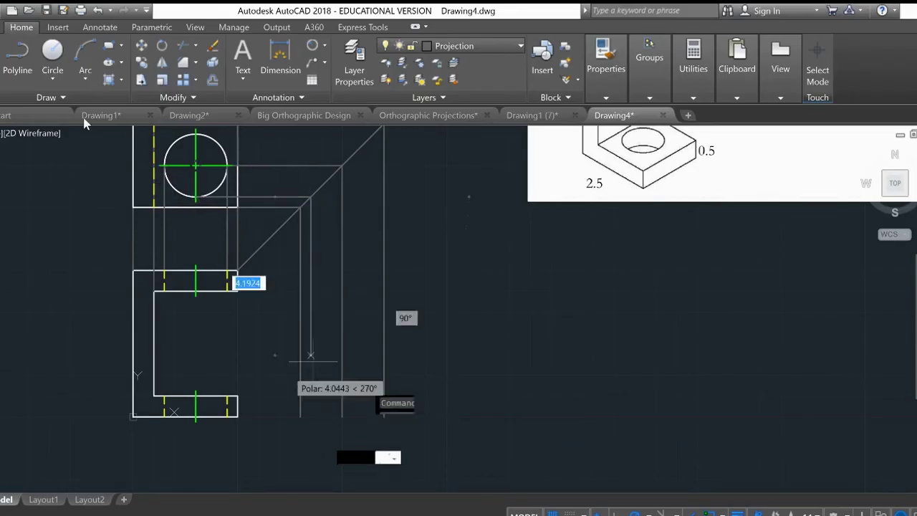
pyautogui.click(310, 428)
pyautogui.press('Escape')
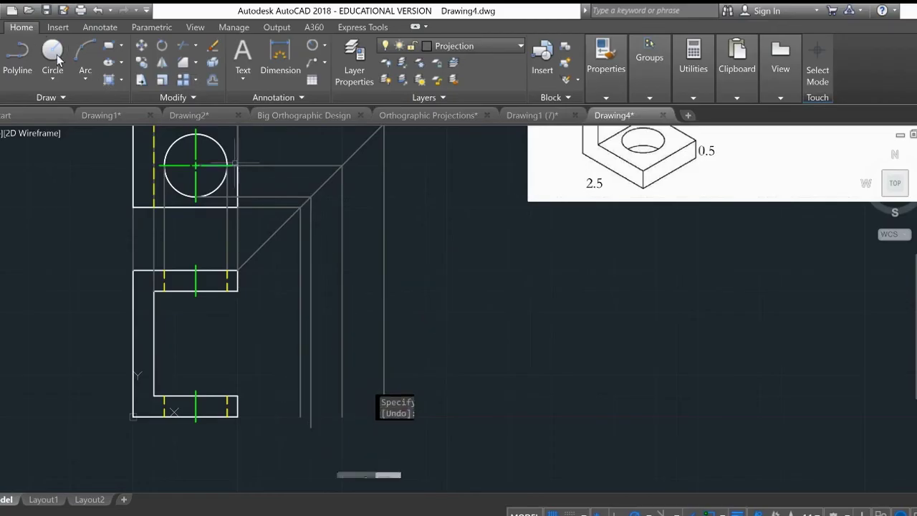
# Project the upper quadrant of the top view's circle to the miter line and down past the front view's base level.
pyautogui.press('Return')
pyautogui.click(196, 134)
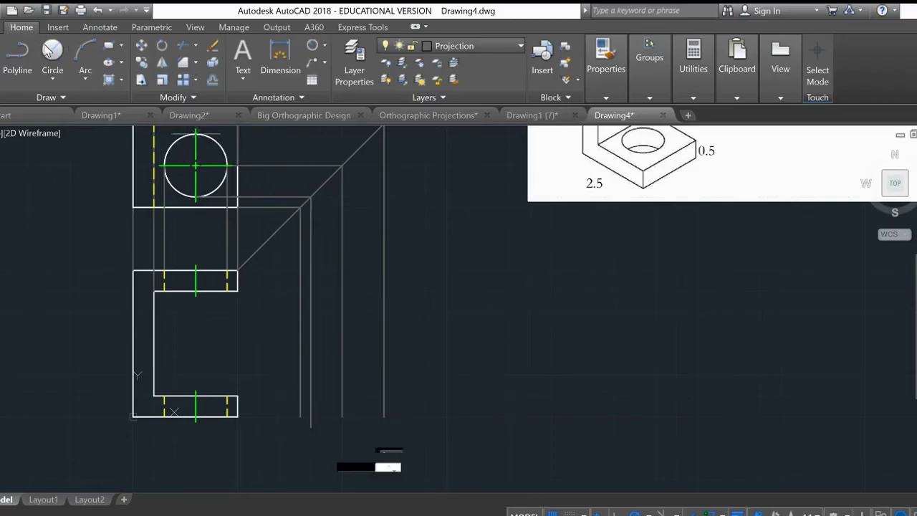
pyautogui.moveTo(354, 141); pyautogui.dragTo(350, 167, button='middle')
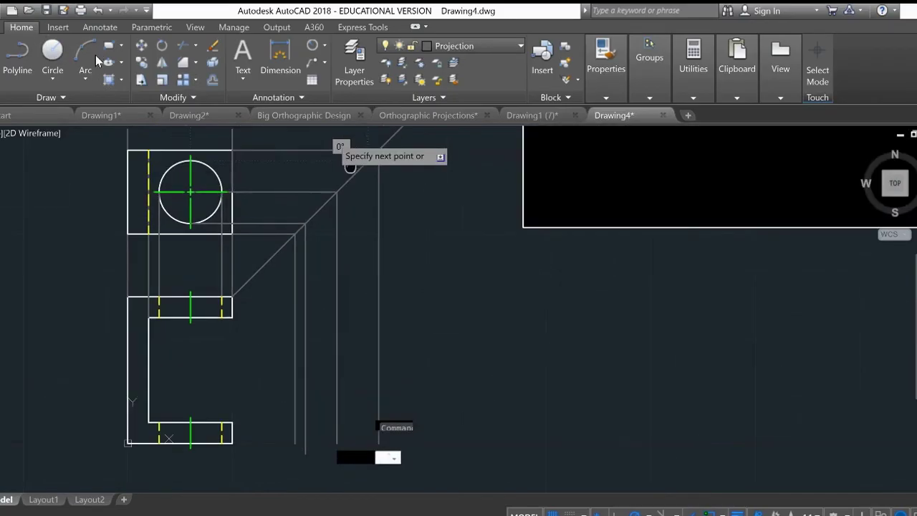
pyautogui.click(362, 168)
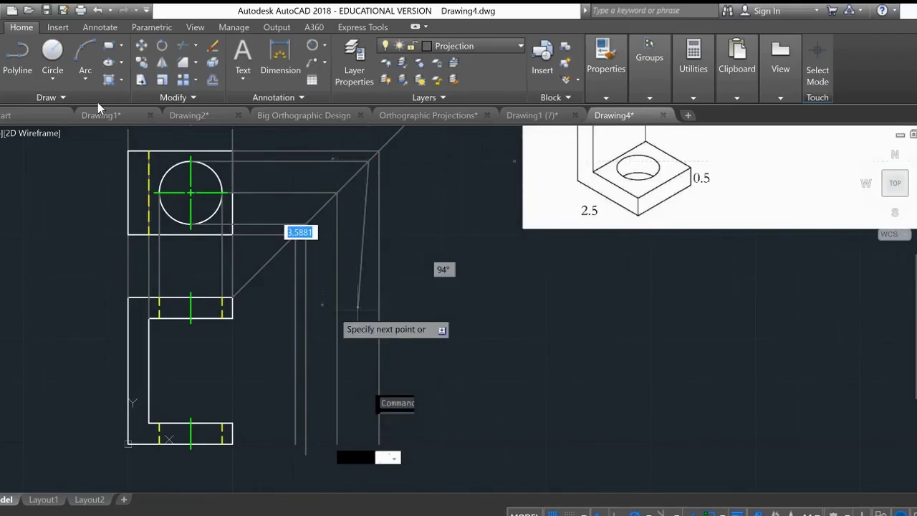
pyautogui.moveTo(363, 338); pyautogui.dragTo(366, 301, button='middle')
pyautogui.click(371, 416)
pyautogui.press('Escape')
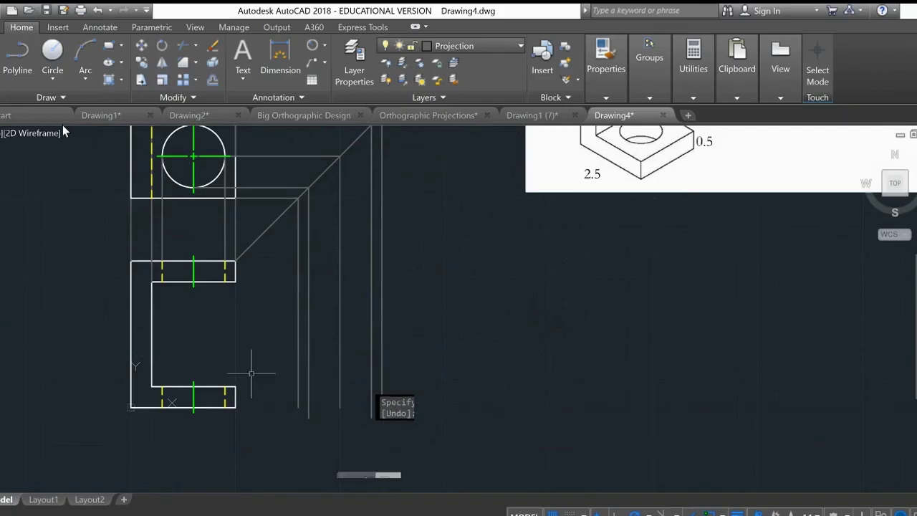
# Project the top and bottom edges of the front view's lower flange horizontally to the outermost vertical projection line.
pyautogui.press('Return')
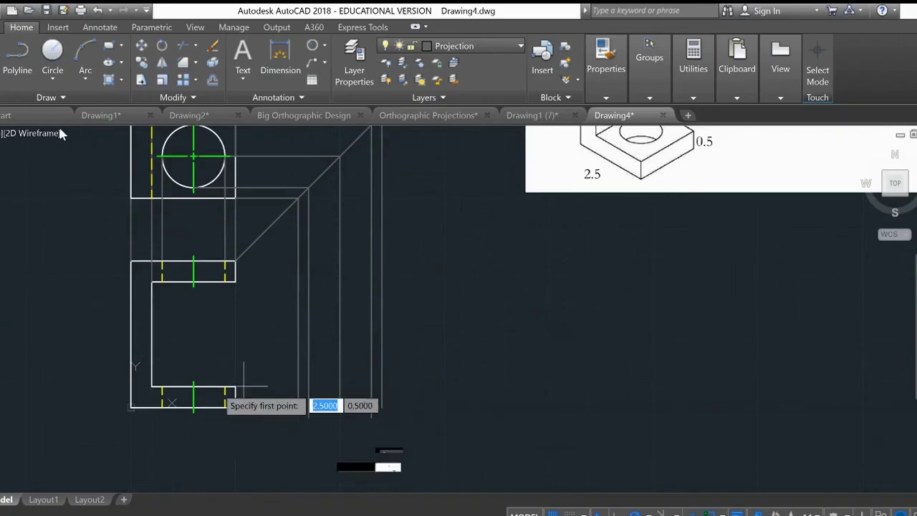
pyautogui.click(236, 387)
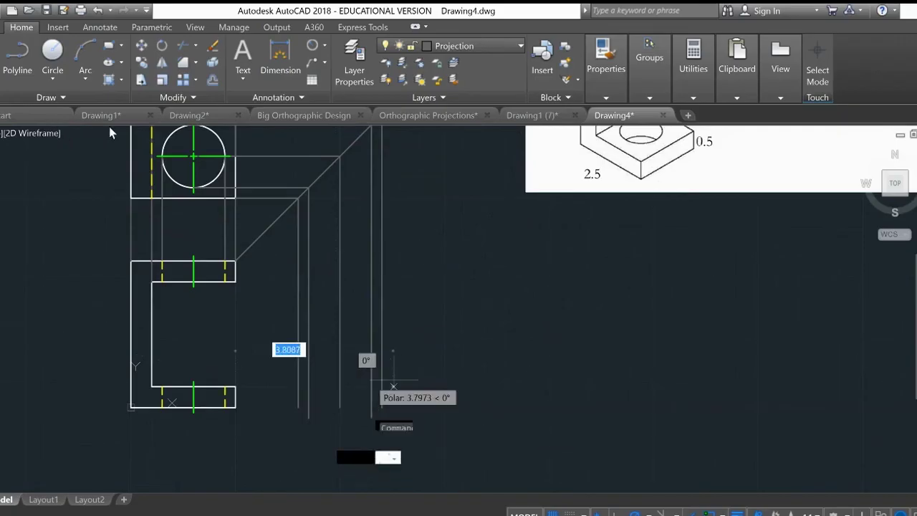
pyautogui.click(382, 387)
pyautogui.press('Escape')
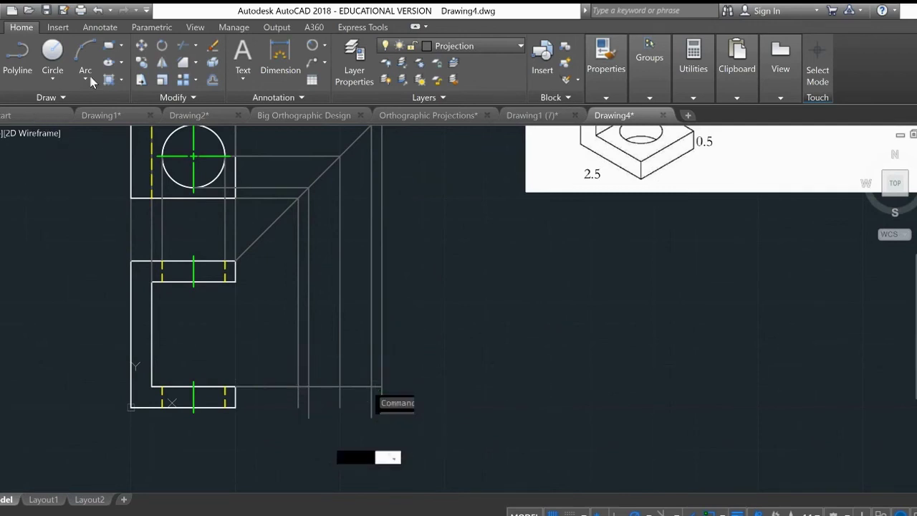
pyautogui.press('Return')
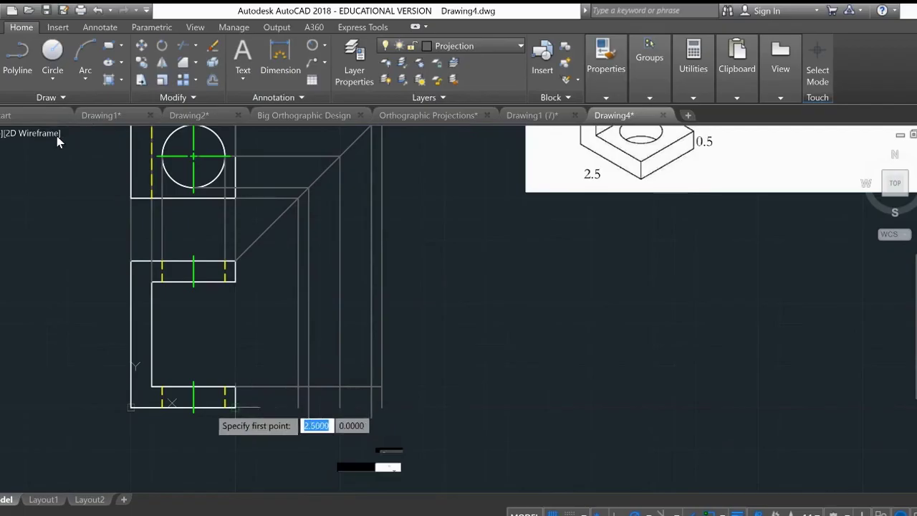
pyautogui.click(236, 407)
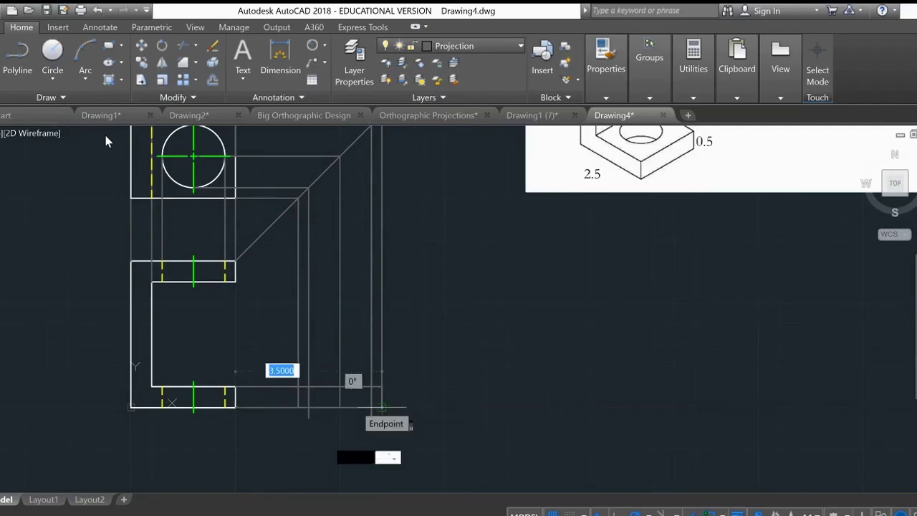
pyautogui.click(383, 406)
pyautogui.press('Escape')
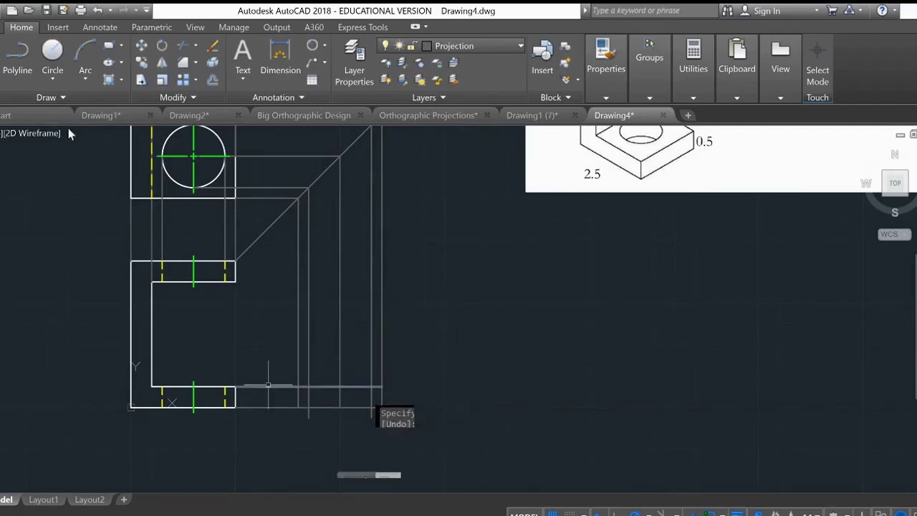
# Copy the lower flange's horizontal projection line to the top and bottom edges of the front view's upper flange.
pyautogui.click(262, 385)
pyautogui.write('c')
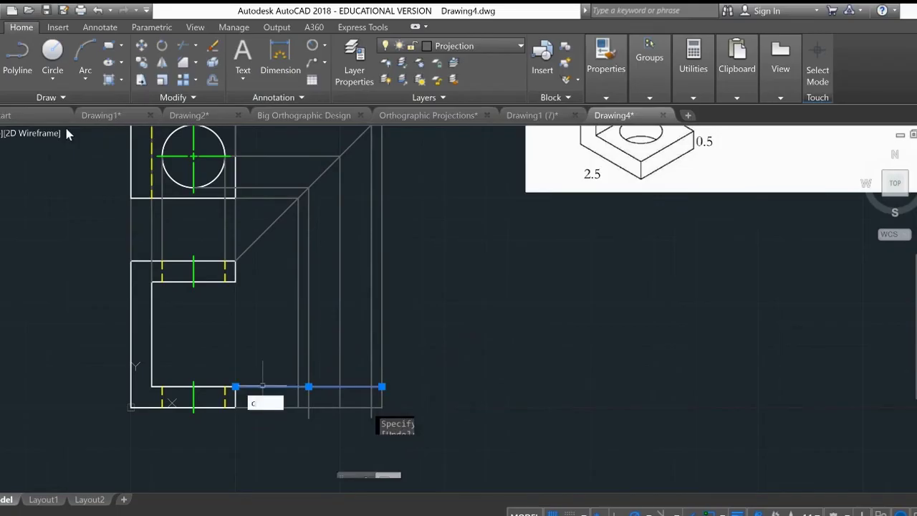
pyautogui.press('Return')
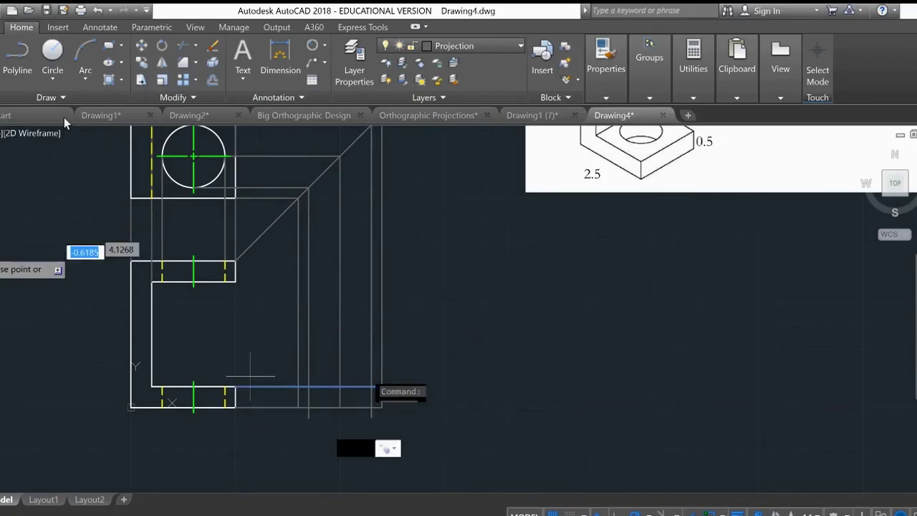
pyautogui.click(236, 386)
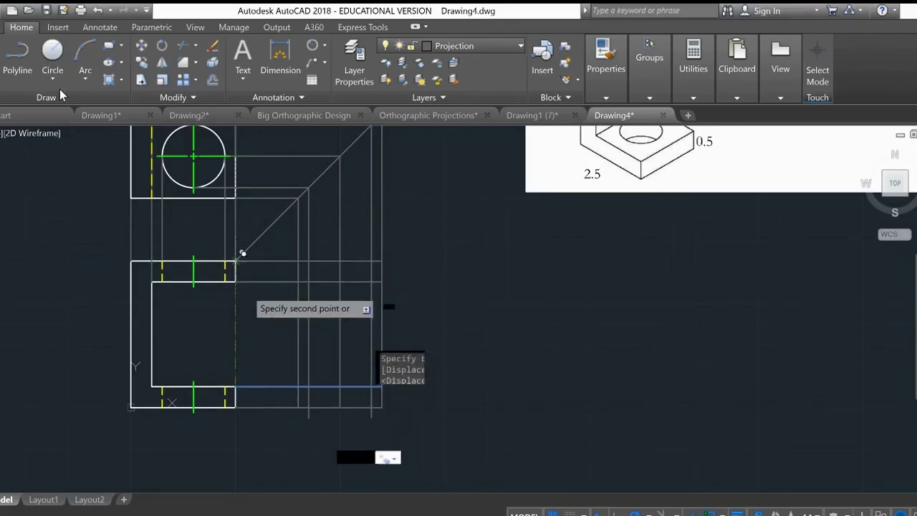
pyautogui.press('Escape')
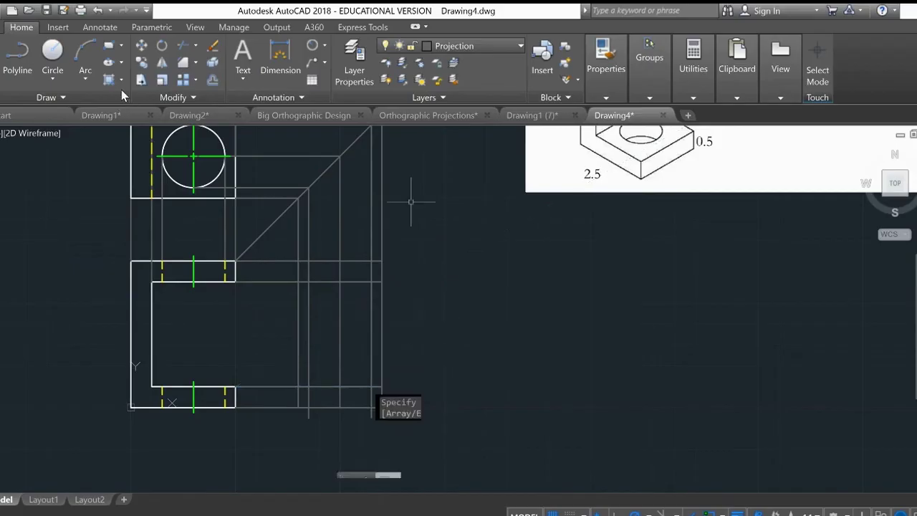
# Make layer 0 current and draw the side view's 2 by 3.5 rectangular outline through the outer projection intersections.
pyautogui.click(440, 46)
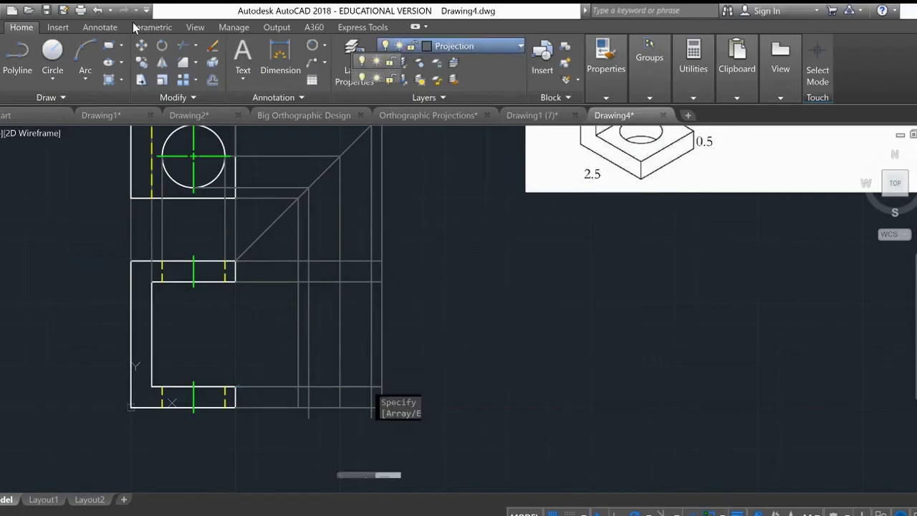
pyautogui.click(399, 64)
pyautogui.write('l')
pyautogui.press('Return')
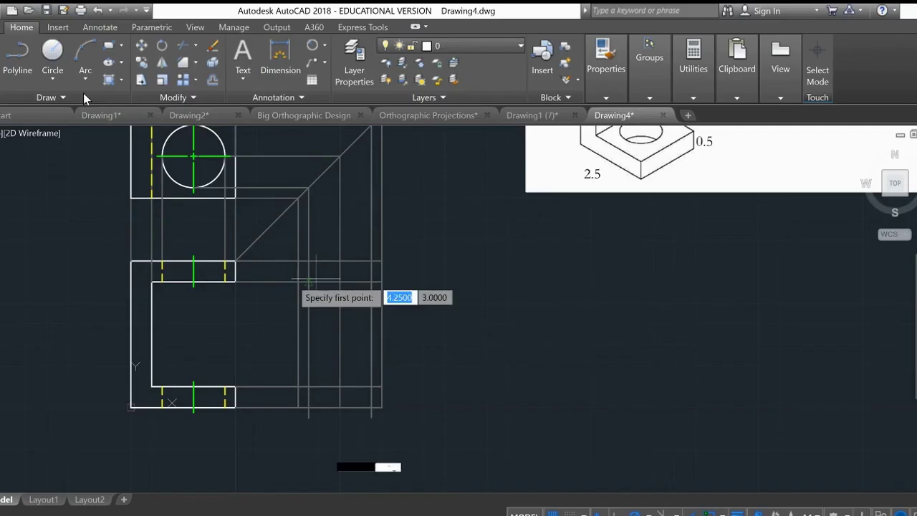
pyautogui.click(298, 260)
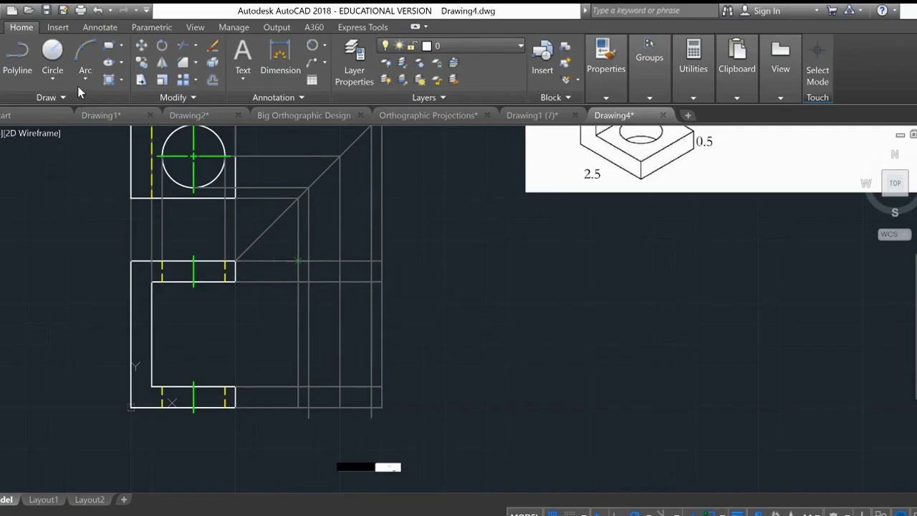
pyautogui.click(382, 260)
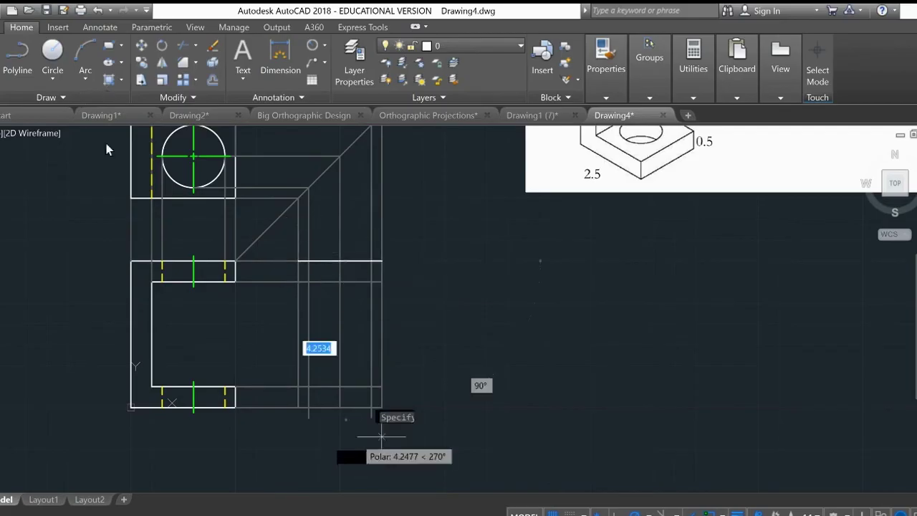
pyautogui.click(382, 407)
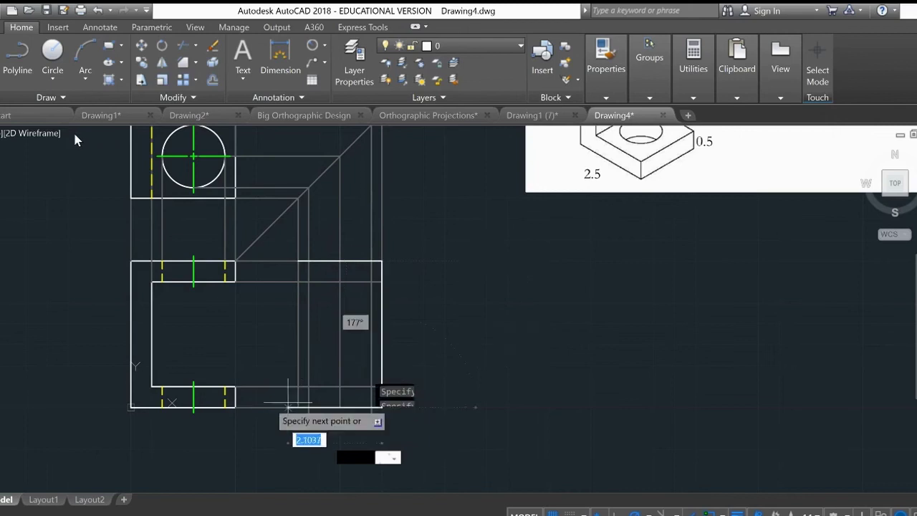
pyautogui.click(298, 407)
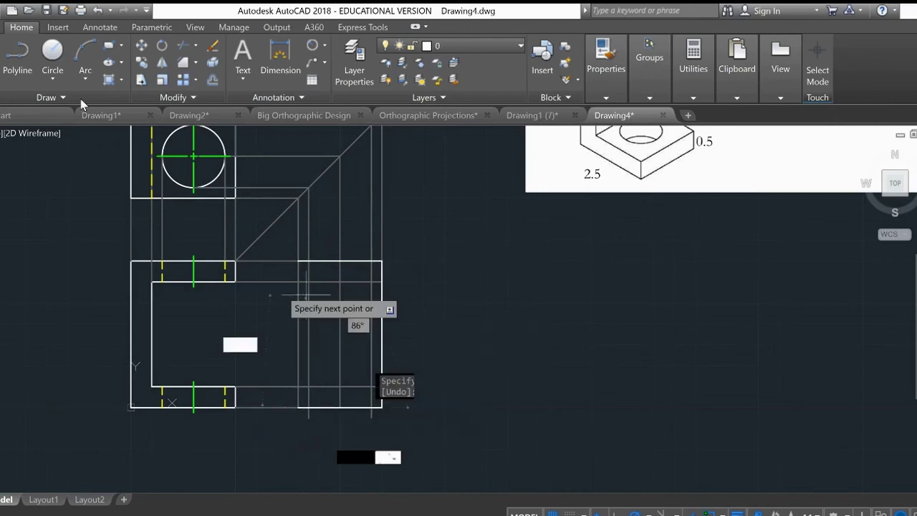
pyautogui.click(298, 260)
pyautogui.press('Escape')
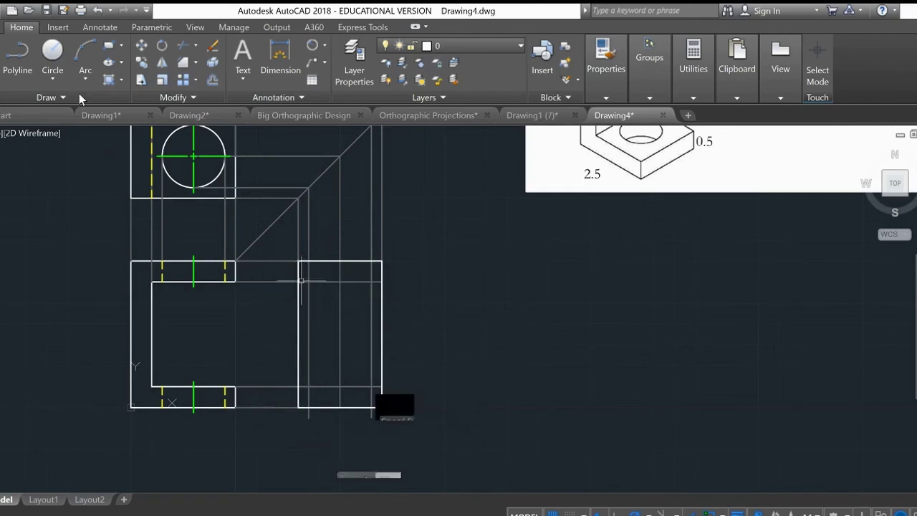
# Draw the inner edges of the upper and lower flanges as horizontal lines across the side view.
pyautogui.press('Return')
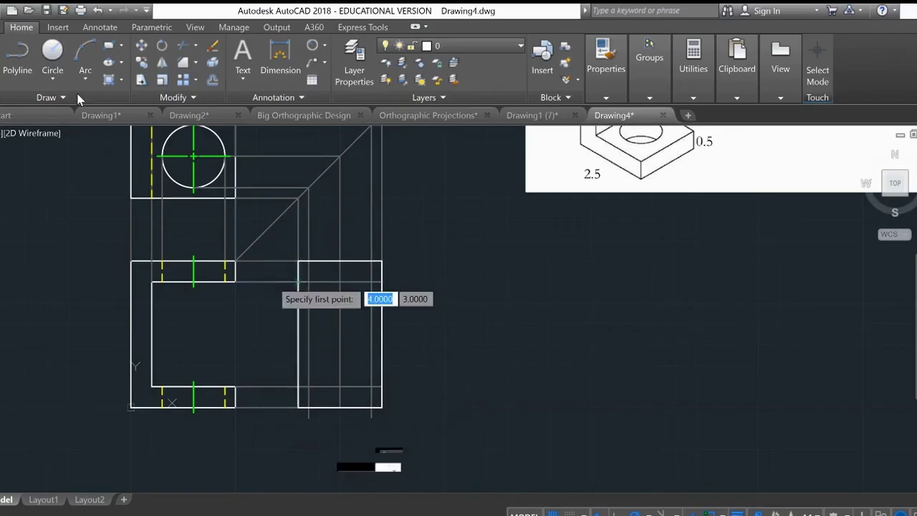
pyautogui.click(298, 281)
pyautogui.click(382, 282)
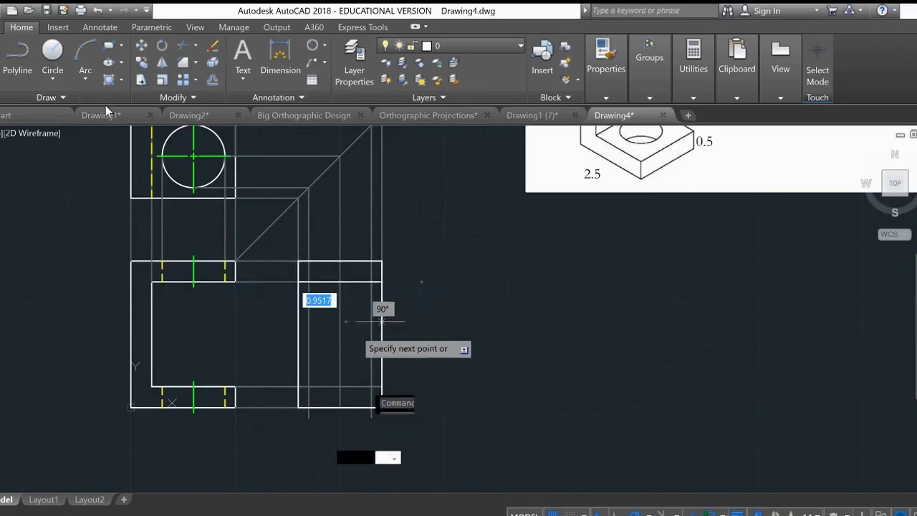
pyautogui.press('Escape')
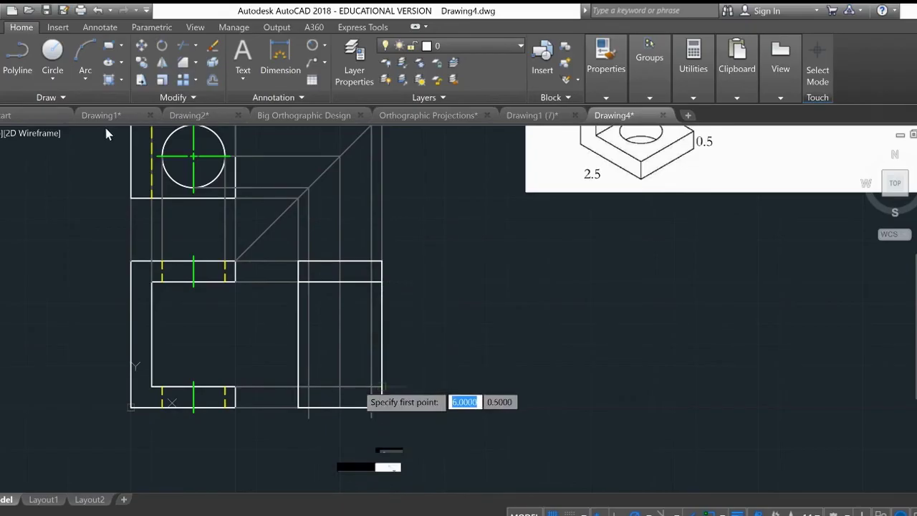
pyautogui.click(381, 387)
pyautogui.click(297, 386)
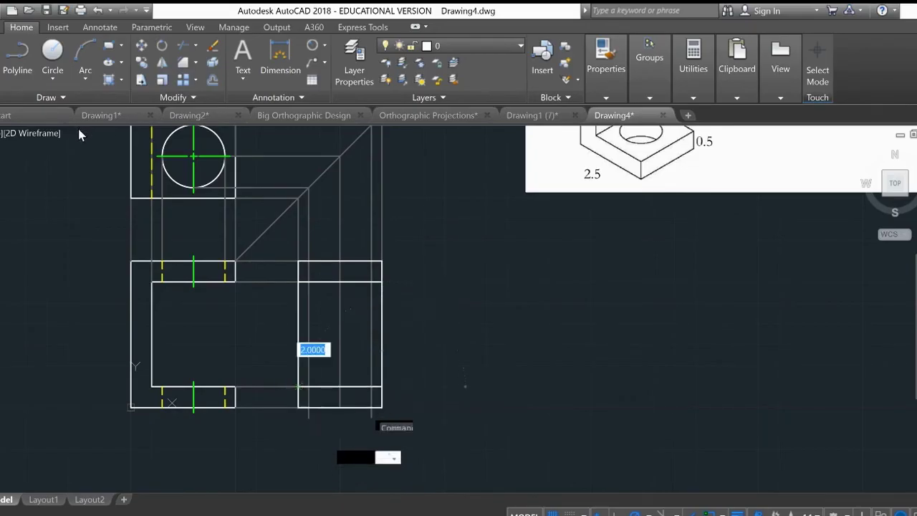
pyautogui.press('Escape')
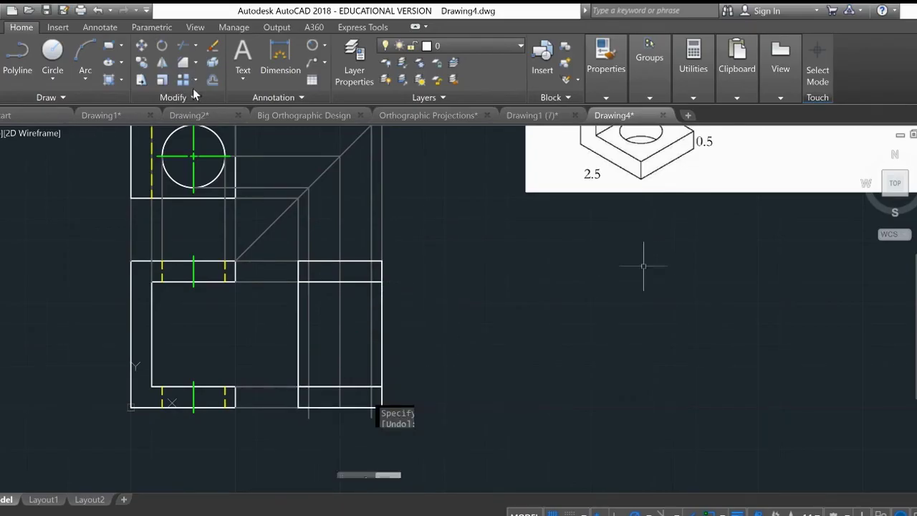
# Make the Hidden layer current and draw the hole's first vertical hidden edge through the side view's upper flange.
pyautogui.moveTo(644, 266); pyautogui.dragTo(571, 341, button='middle')
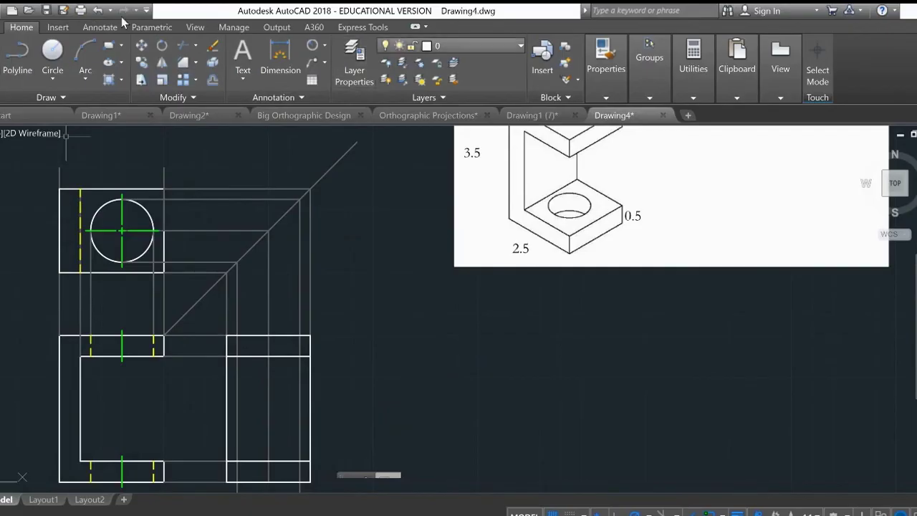
pyautogui.click(458, 45)
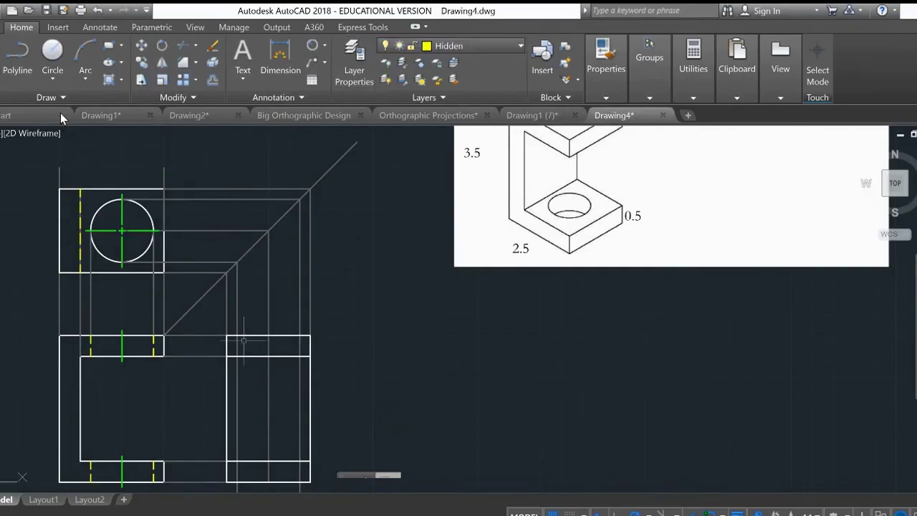
pyautogui.write('l')
pyautogui.press('Return')
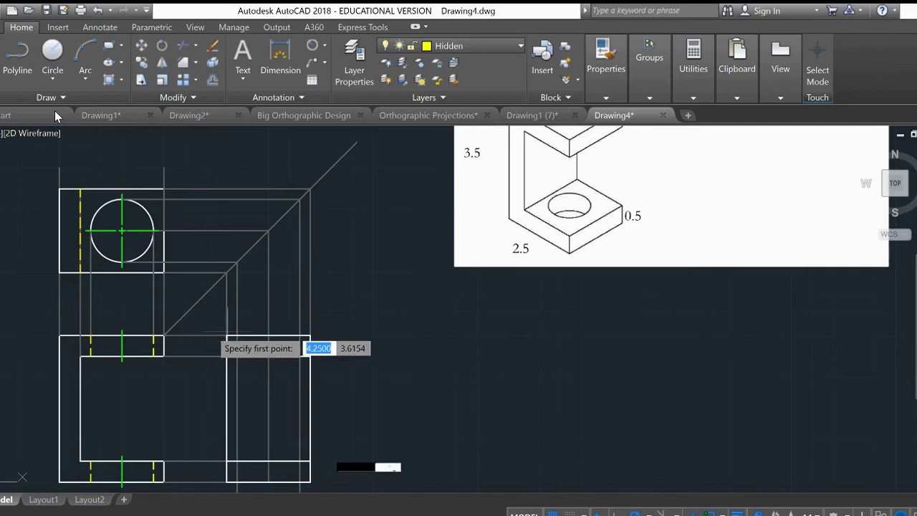
pyautogui.click(237, 336)
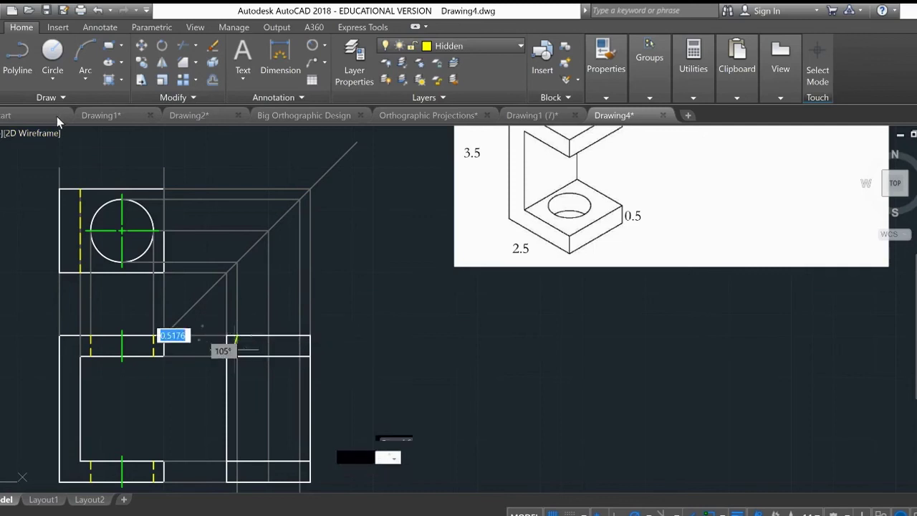
pyautogui.click(237, 355)
pyautogui.press('Return')
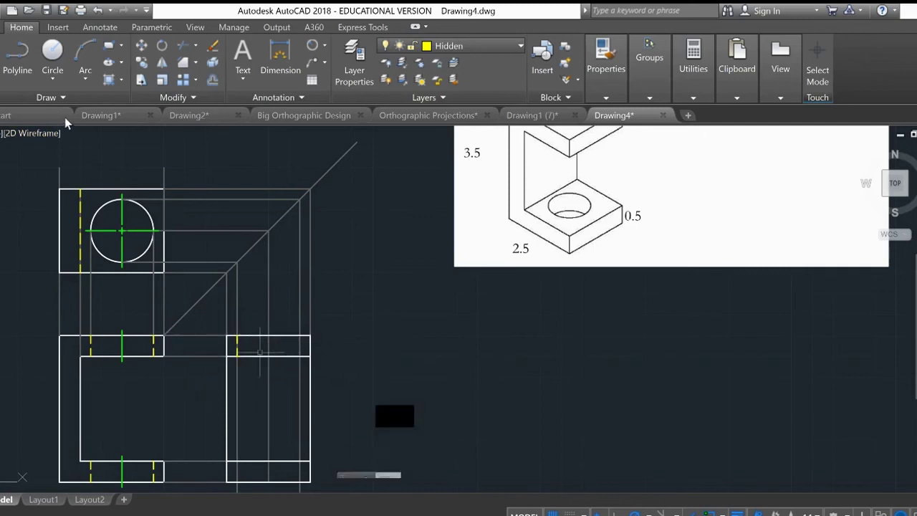
# Copy the hidden edge to the hole's other side in the upper flange and to both hole sides in the lower flange.
pyautogui.click(237, 340)
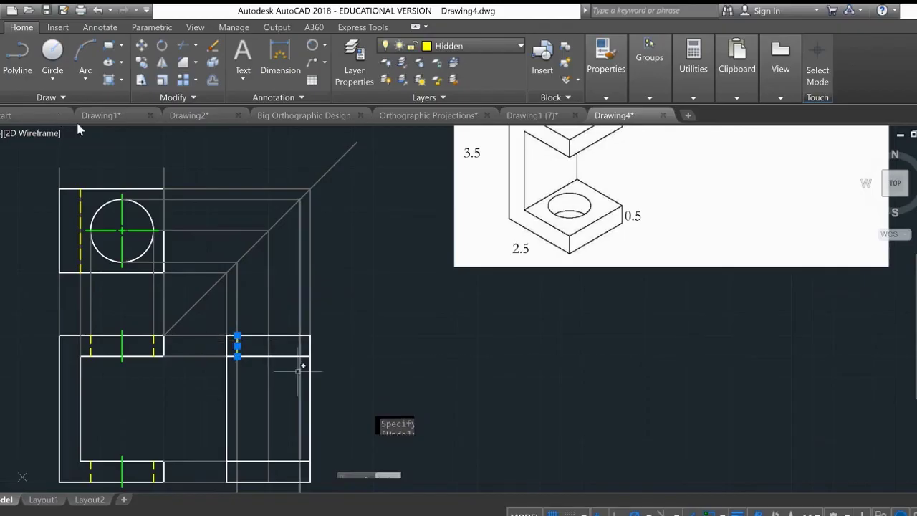
pyautogui.write('d')
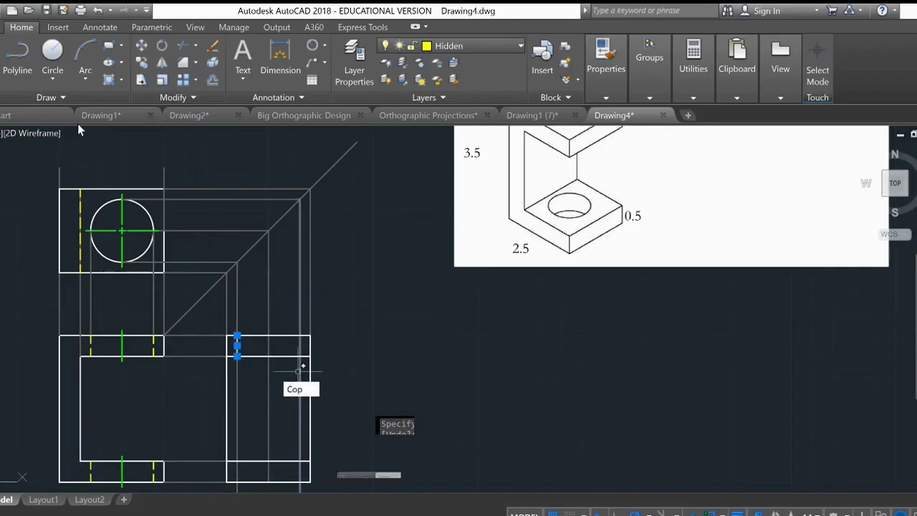
pyautogui.press('Return')
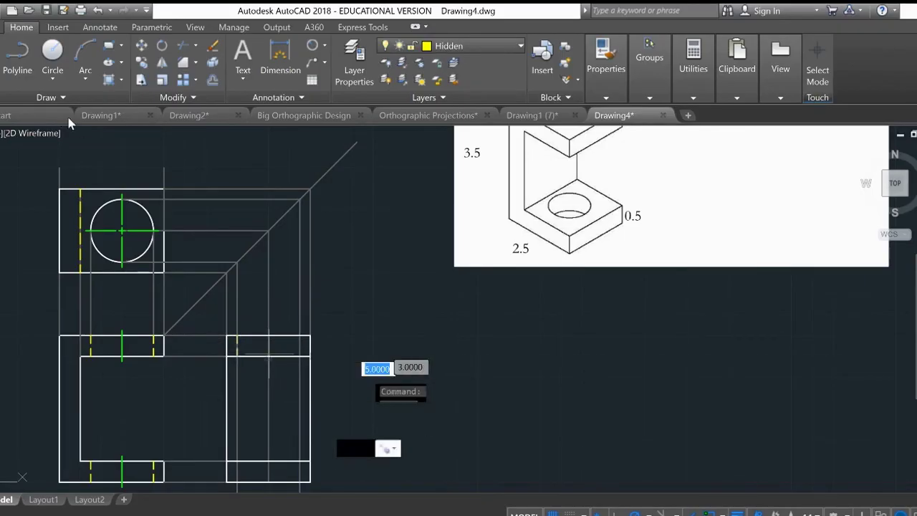
pyautogui.click(236, 335)
pyautogui.click(299, 335)
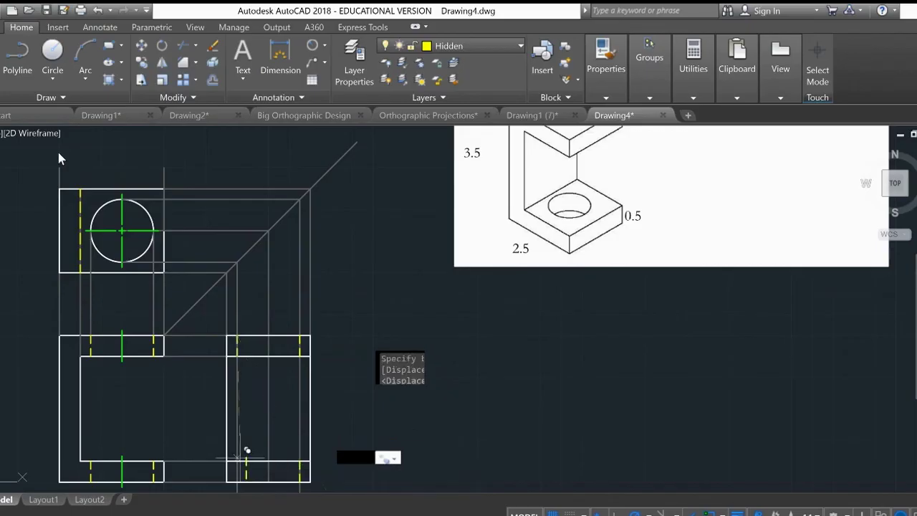
pyautogui.click(244, 452)
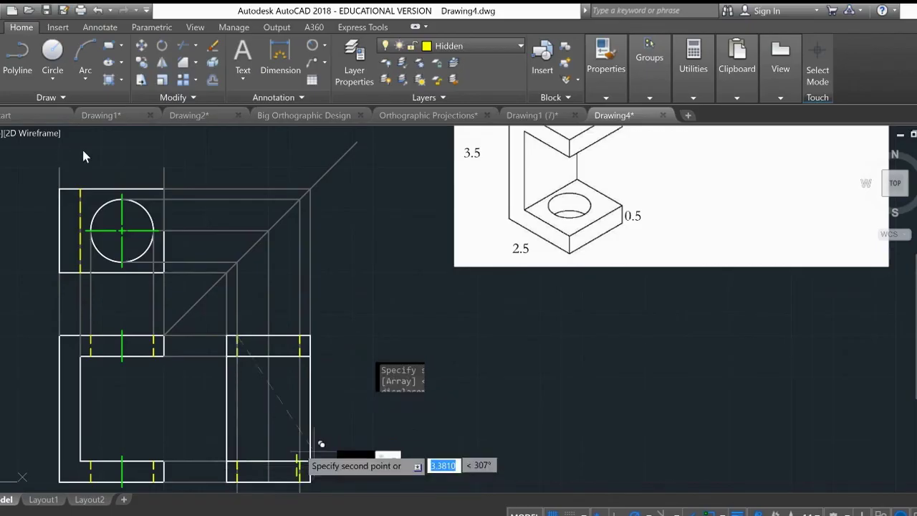
# Hide the Projection layer and bring up the annotation tools.
pyautogui.moveTo(351, 371); pyautogui.dragTo(345, 342, button='middle')
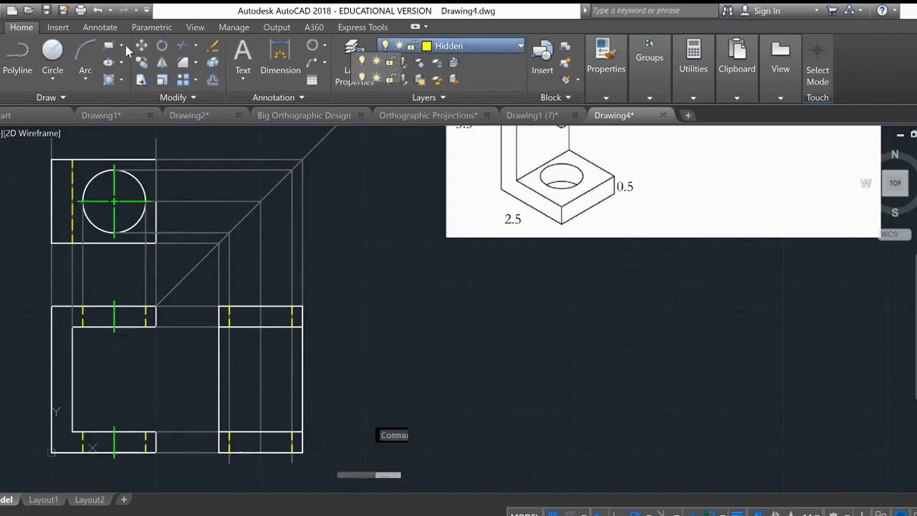
pyautogui.click(108, 50)
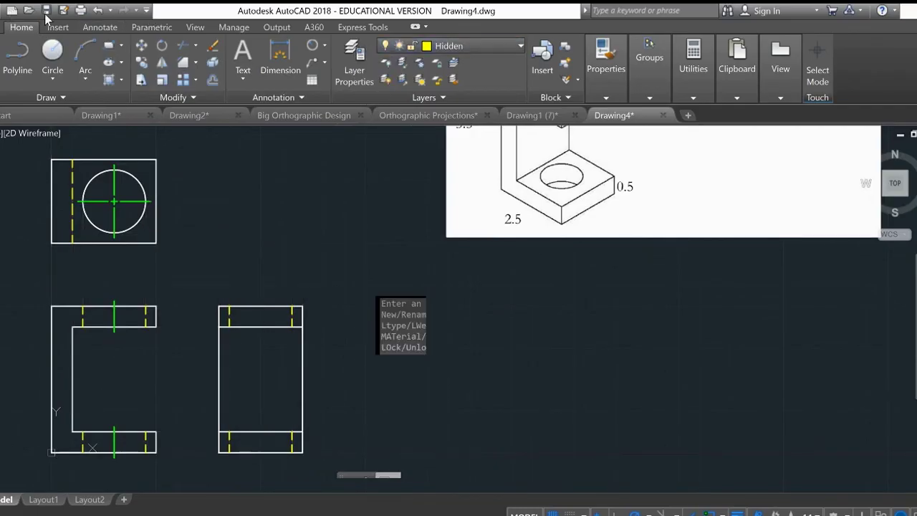
pyautogui.click(100, 26)
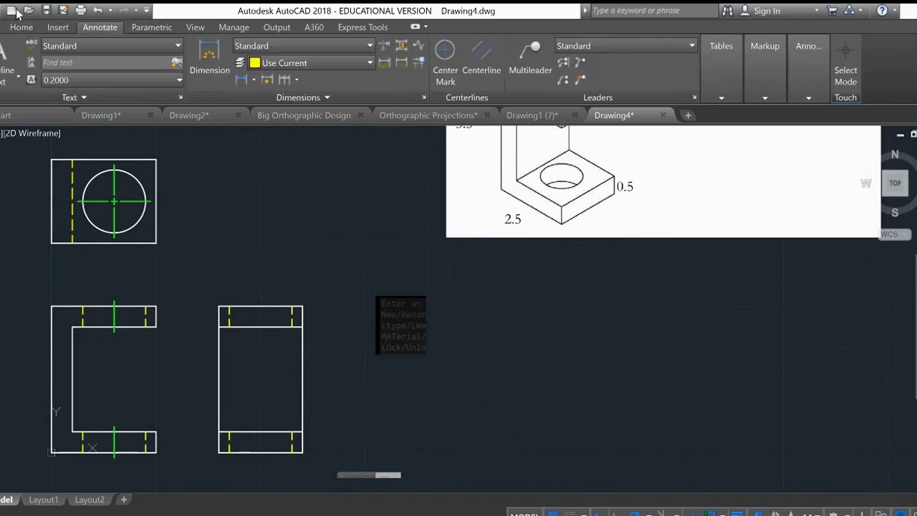
# Add a centerline between the hole's hidden edges in both the upper and lower flanges of the side view.
pyautogui.click(482, 54)
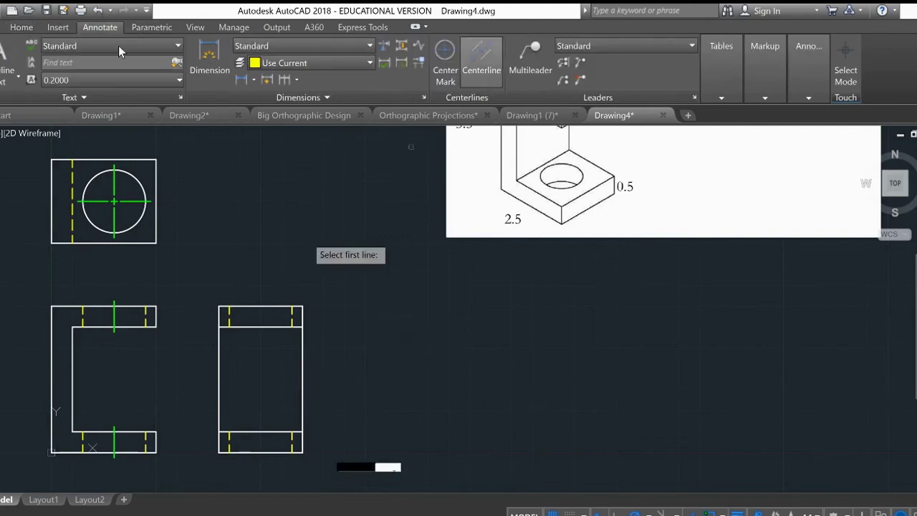
pyautogui.click(292, 318)
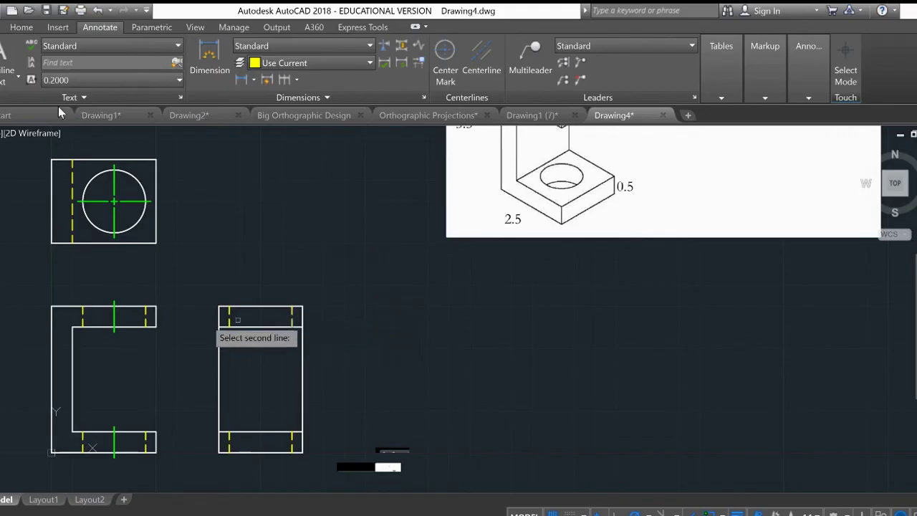
pyautogui.click(230, 322)
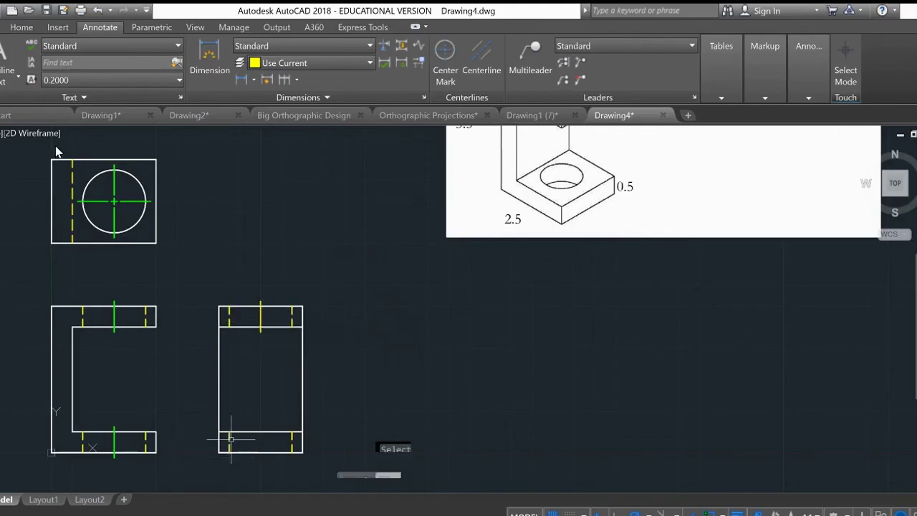
pyautogui.click(481, 63)
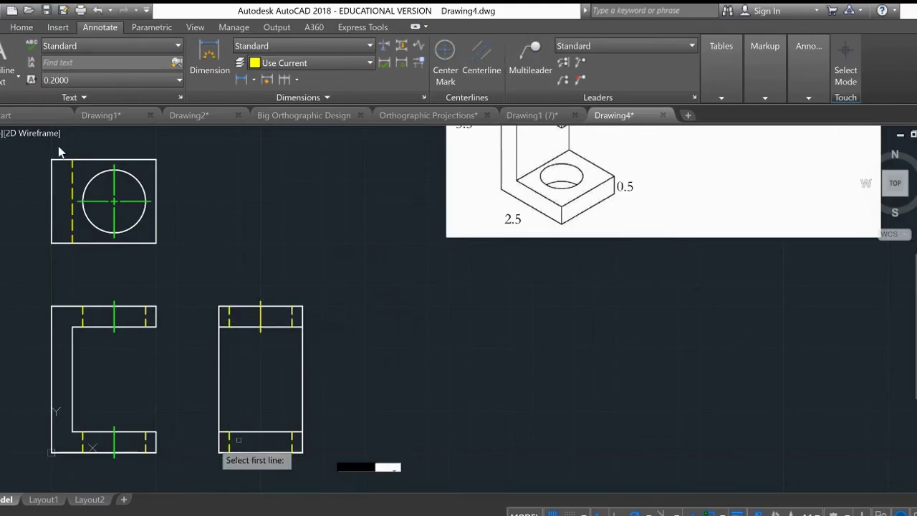
pyautogui.click(229, 438)
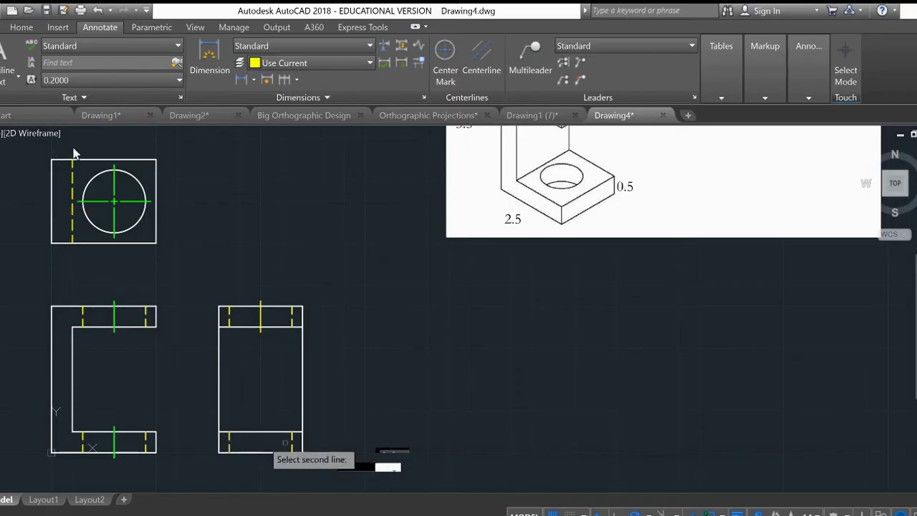
pyautogui.click(291, 441)
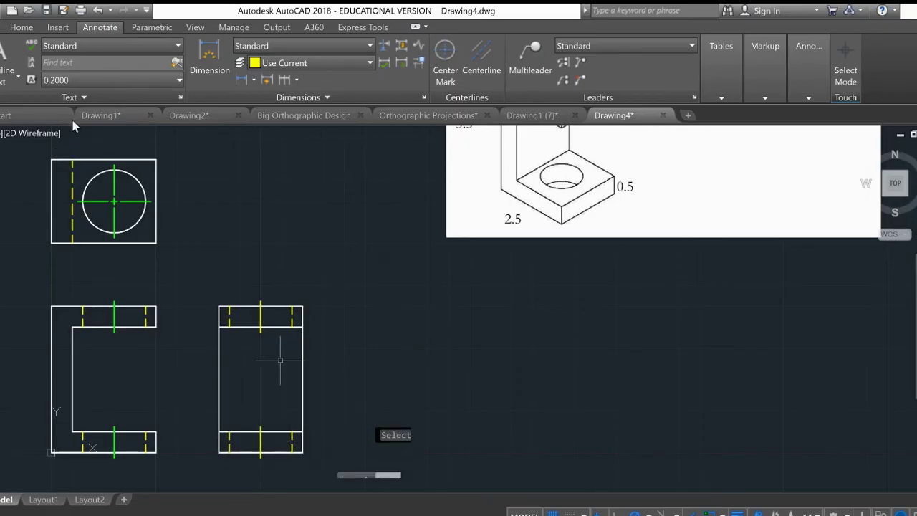
# Move the side view's two centerlines to the Center layer and clear the selection.
pyautogui.click(262, 312)
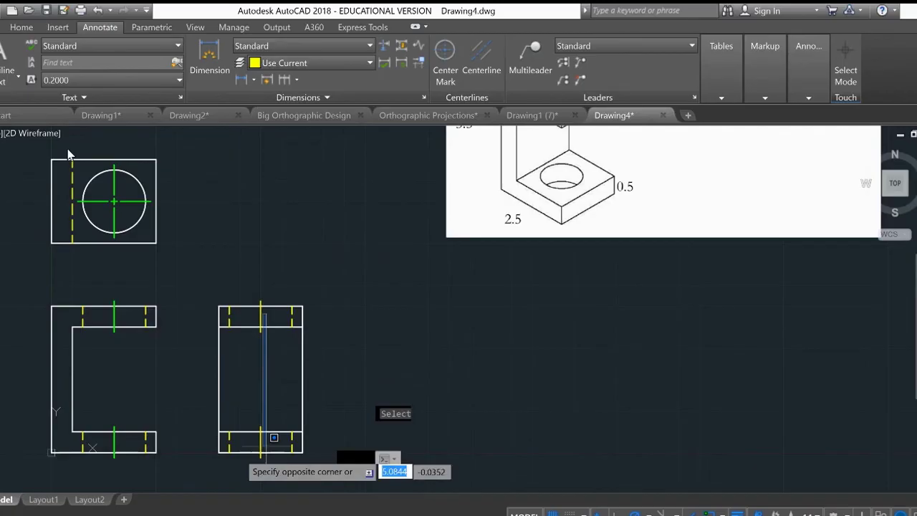
pyautogui.click(269, 314)
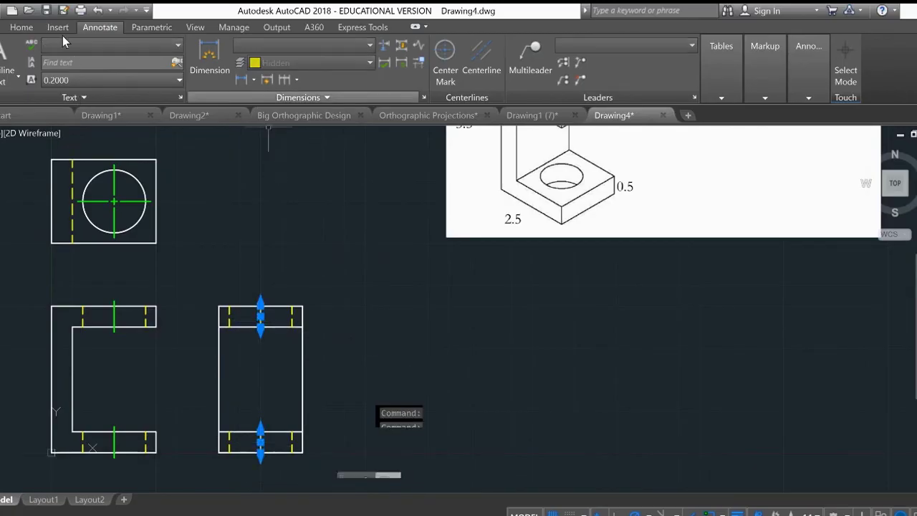
pyautogui.click(22, 28)
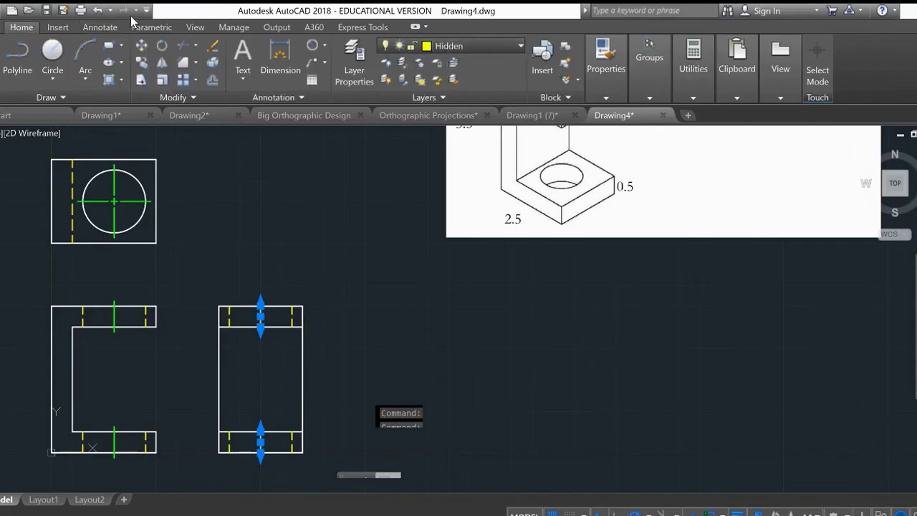
pyautogui.click(459, 46)
pyautogui.click(481, 78)
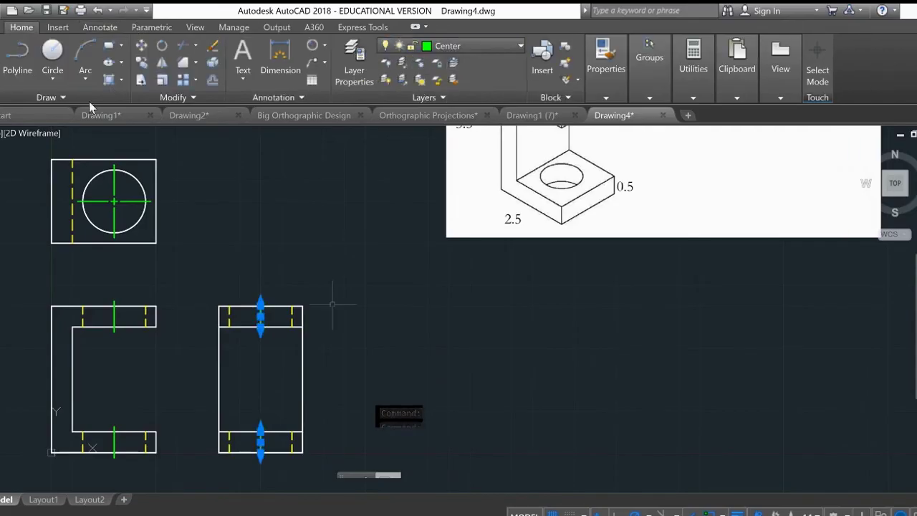
pyautogui.press('Escape')
# Make the Dimension layer current and dimension the front view's overall height, placing the dimension outside its vertical back edge.
pyautogui.click(458, 45)
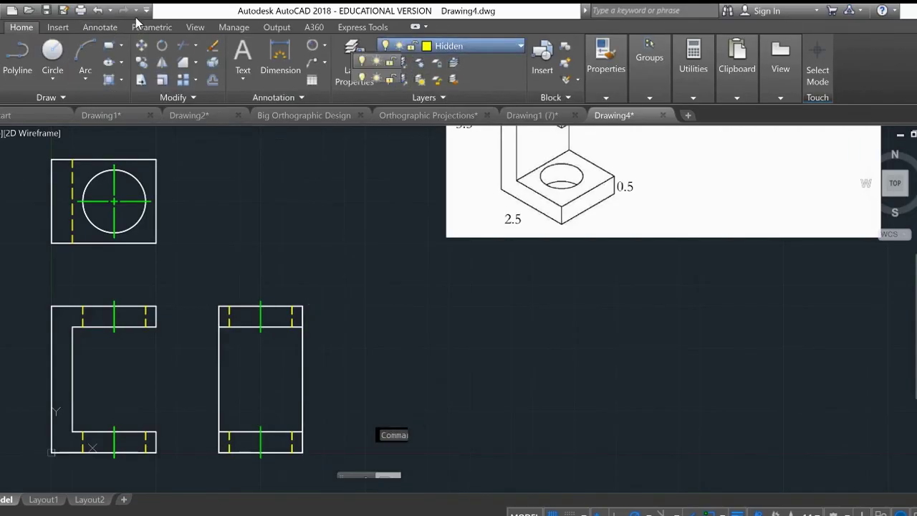
pyautogui.click(458, 96)
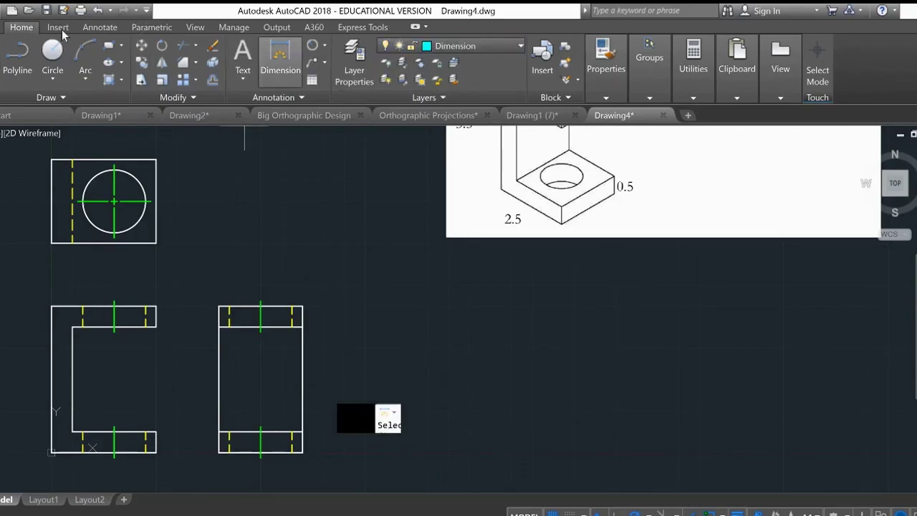
pyautogui.click(51, 306)
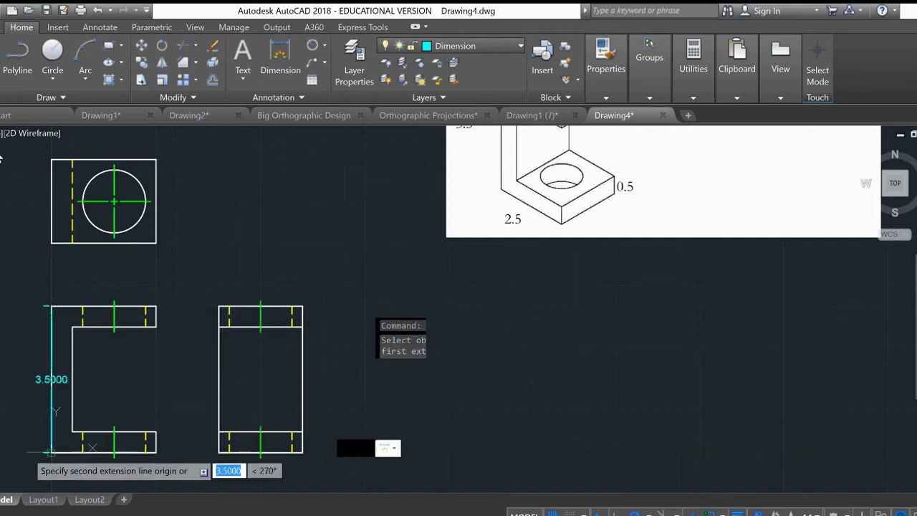
pyautogui.click(51, 434)
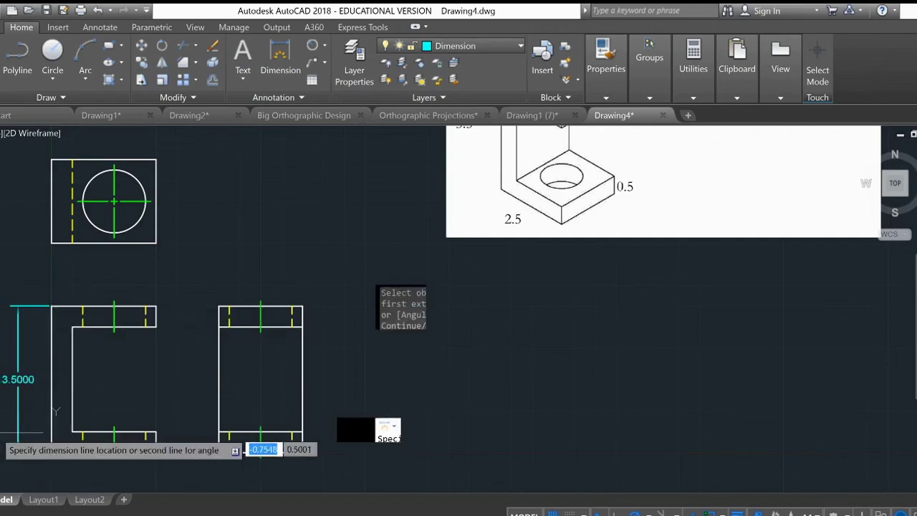
pyautogui.click(21, 401)
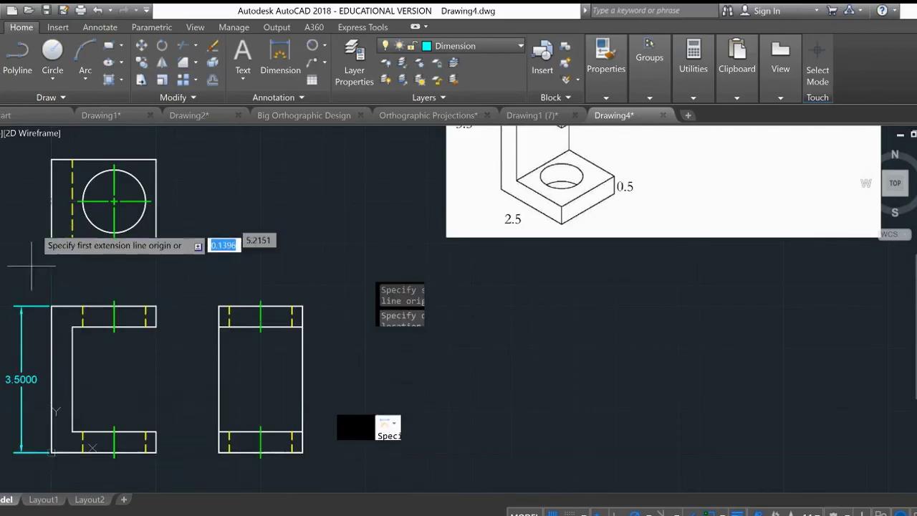
# Dimension the top view's depth beside its outer edge, aligning the dimension line with the front view's height dimension.
pyautogui.click(52, 159)
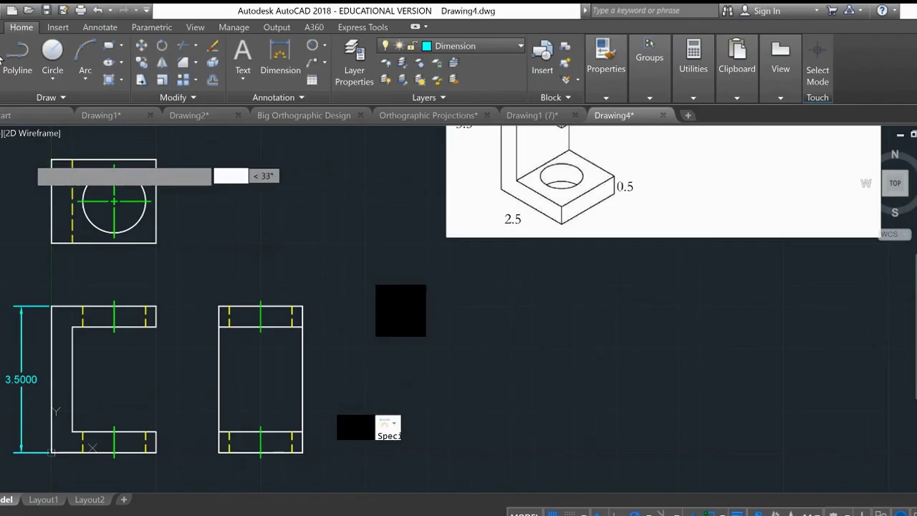
pyautogui.click(52, 243)
pyautogui.click(51, 243)
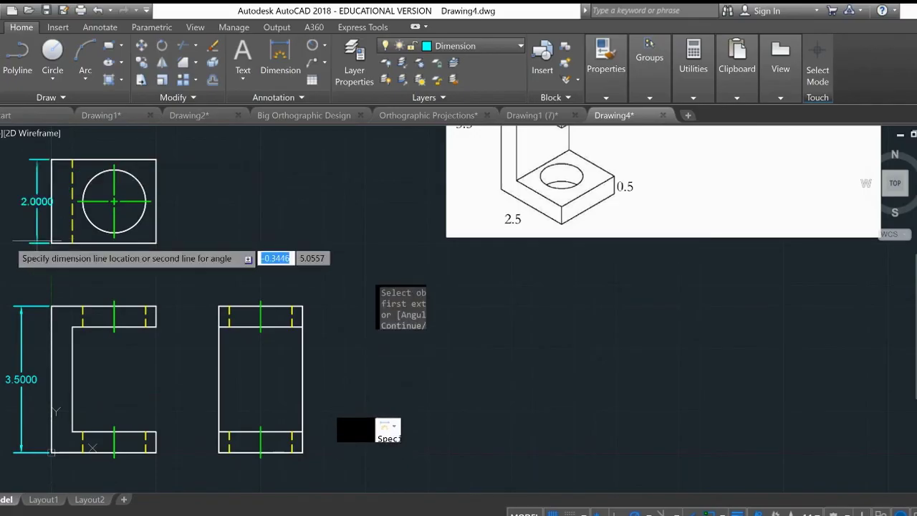
pyautogui.click(22, 284)
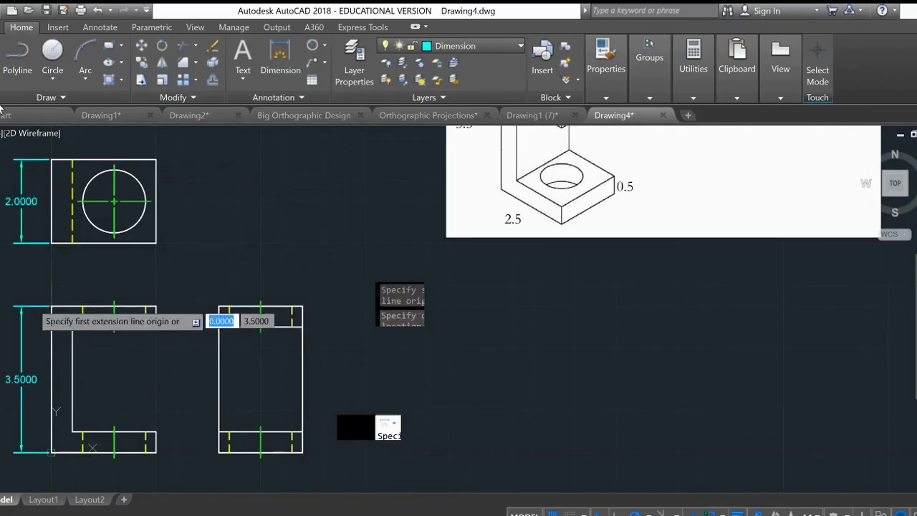
# Dimension the front view's overall width, placing the dimension line just above the upper flange.
pyautogui.click(51, 306)
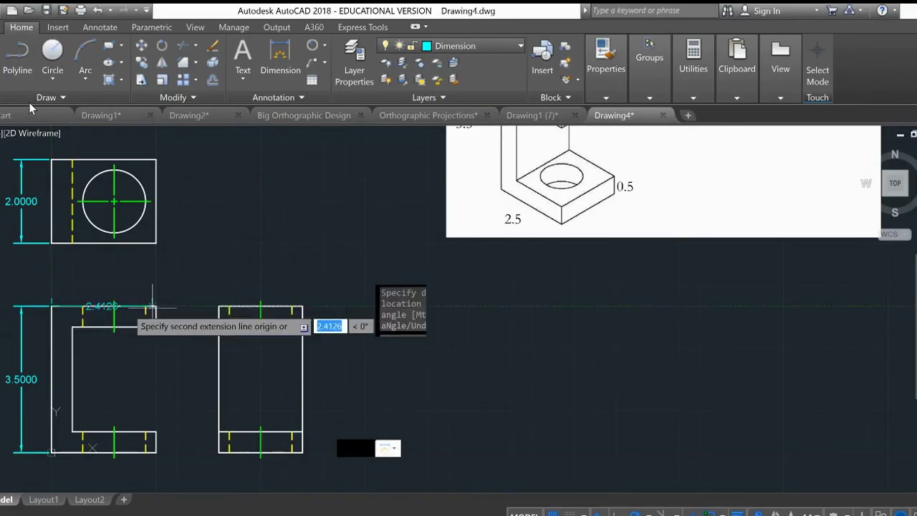
pyautogui.click(157, 306)
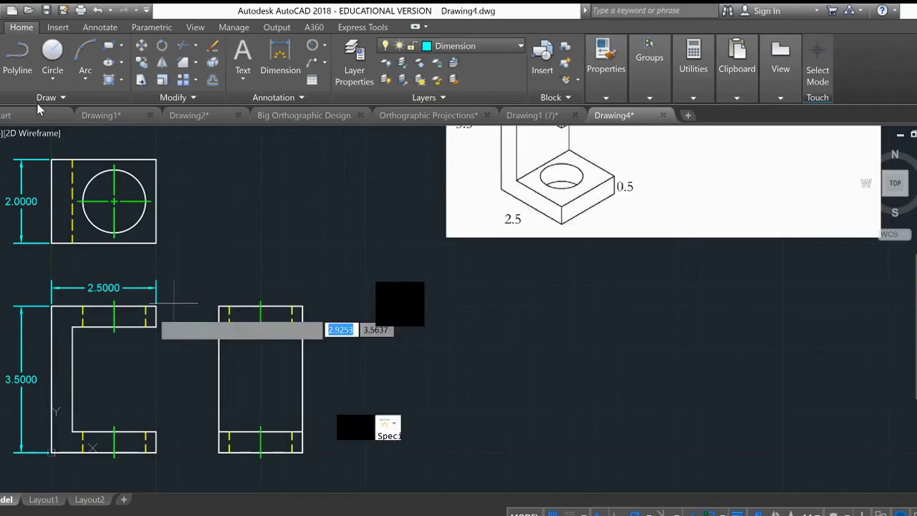
pyautogui.click(161, 287)
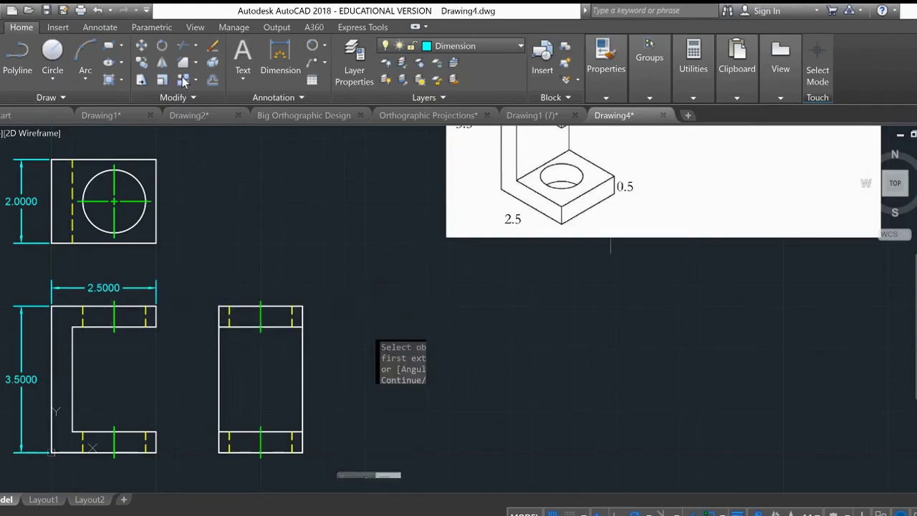
pyautogui.scroll(-4, 610, 245)
pyautogui.moveTo(590, 273); pyautogui.dragTo(472, 354, button='middle')
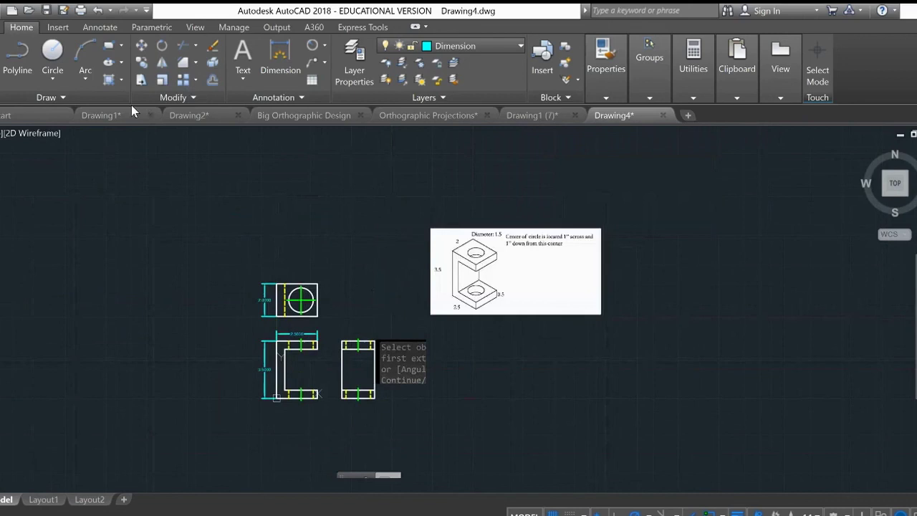
pyautogui.scroll(2, 398, 291)
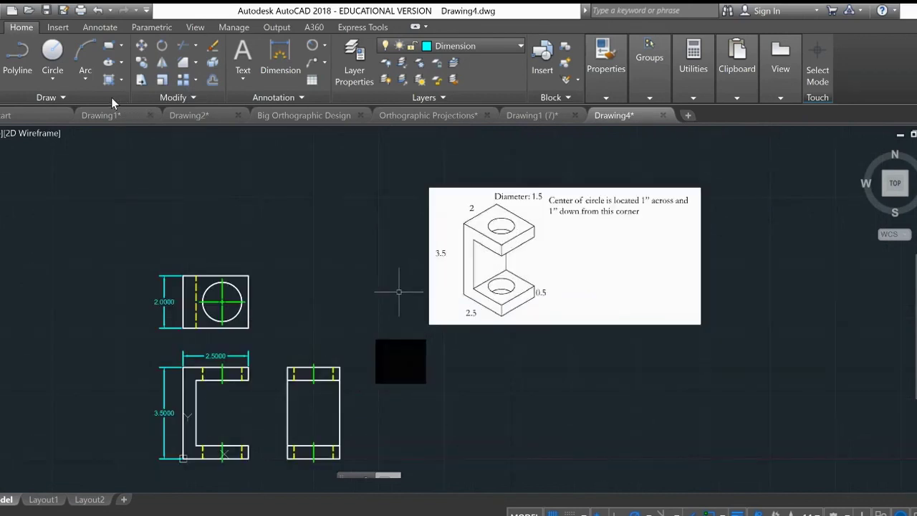